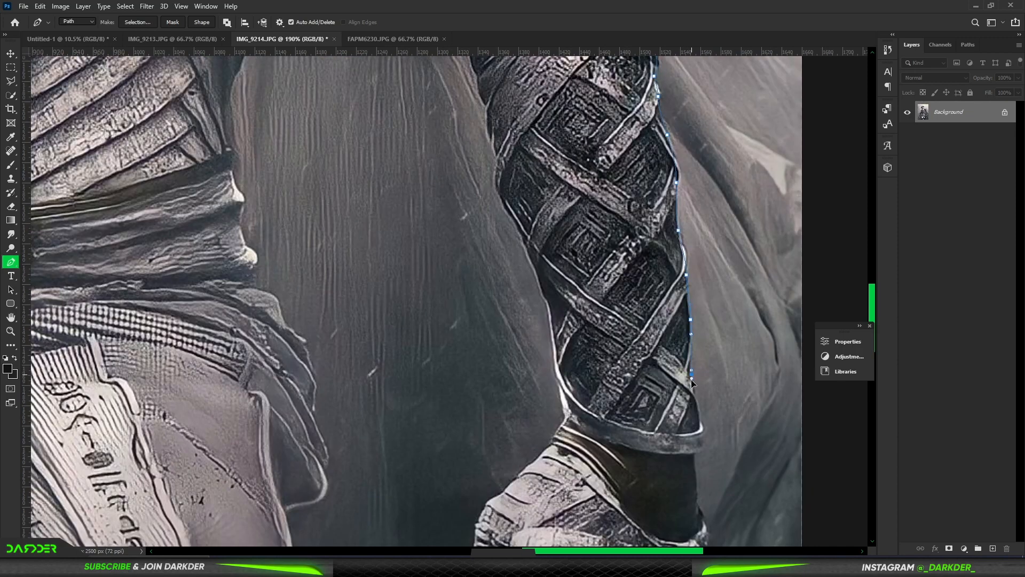
Step: Continue the pen path down the wrist and back of Moon Knight's wrapped hand and around the outer claw
click(698, 510)
drag(706, 530, 707, 538)
drag(707, 534, 711, 393)
drag(705, 426, 704, 435)
drag(704, 454, 677, 318)
click(697, 479)
drag(697, 414, 682, 468)
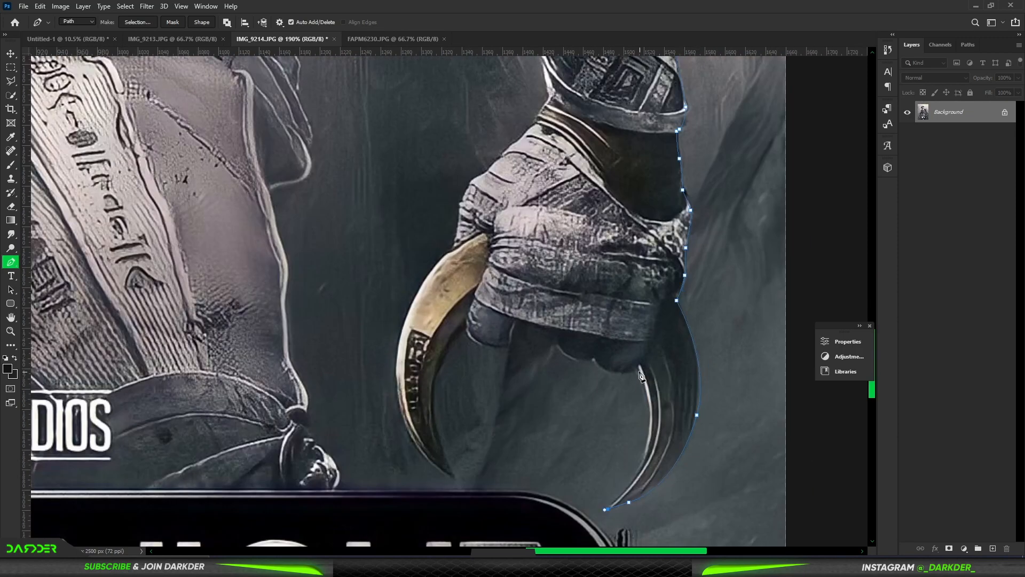
Step: Trace the fingertips of the wrapped hand and the curved claw nearer the body with the pen path
click(598, 358)
drag(576, 358, 564, 353)
click(554, 340)
drag(538, 348, 474, 338)
click(514, 337)
click(468, 326)
drag(453, 474, 504, 452)
drag(459, 125, 564, 202)
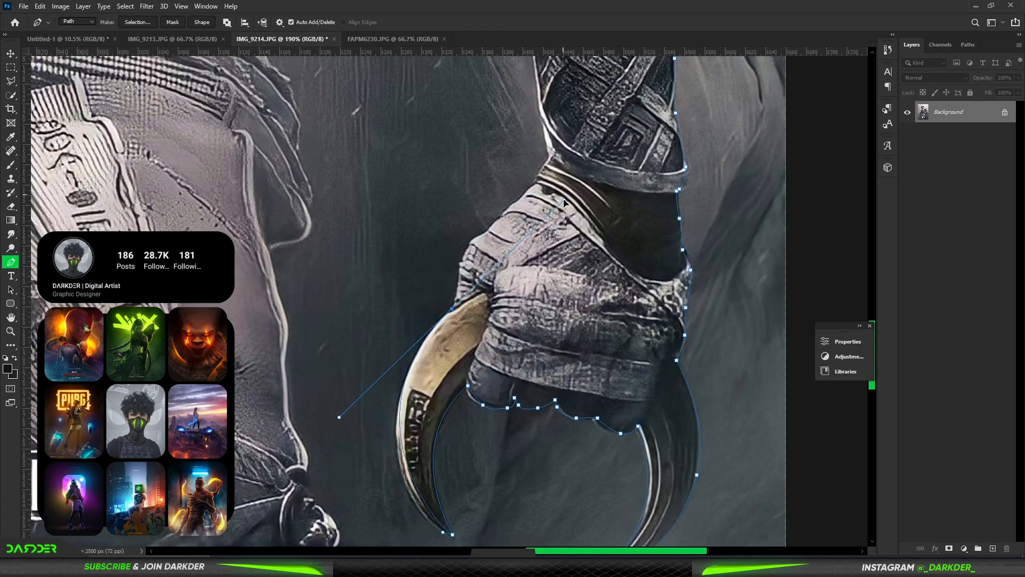
Step: Trace the hand wrappings and wrist up to the inner edge of the forearm guard
click(527, 190)
click(537, 182)
click(538, 171)
drag(549, 156, 556, 146)
drag(533, 124, 590, 279)
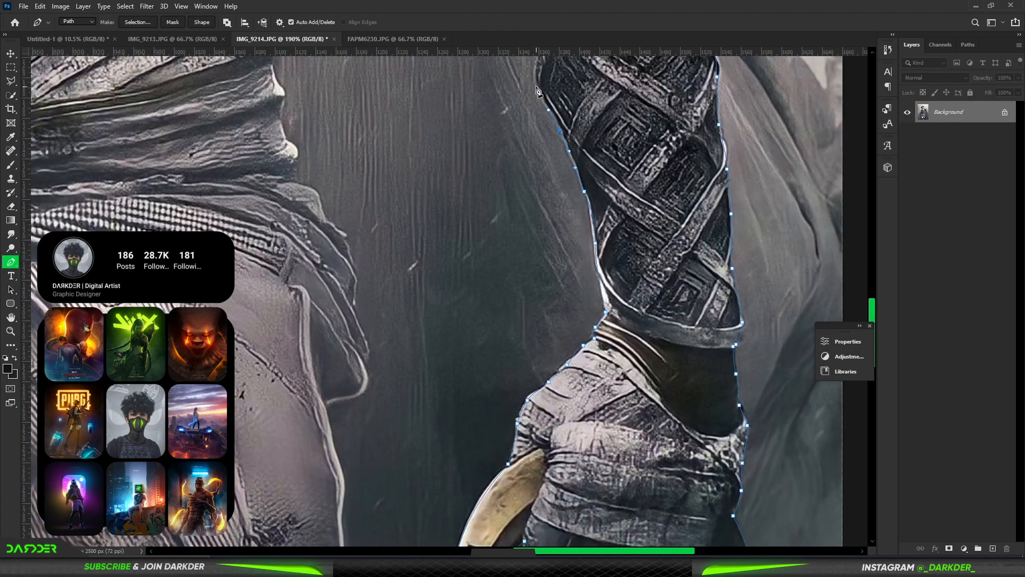
Step: Extend the pen path along the inner edge of the arm up to the armpit
click(535, 83)
drag(536, 80, 605, 311)
click(595, 231)
click(555, 153)
drag(522, 101, 672, 224)
click(639, 212)
click(591, 146)
drag(550, 156, 548, 159)
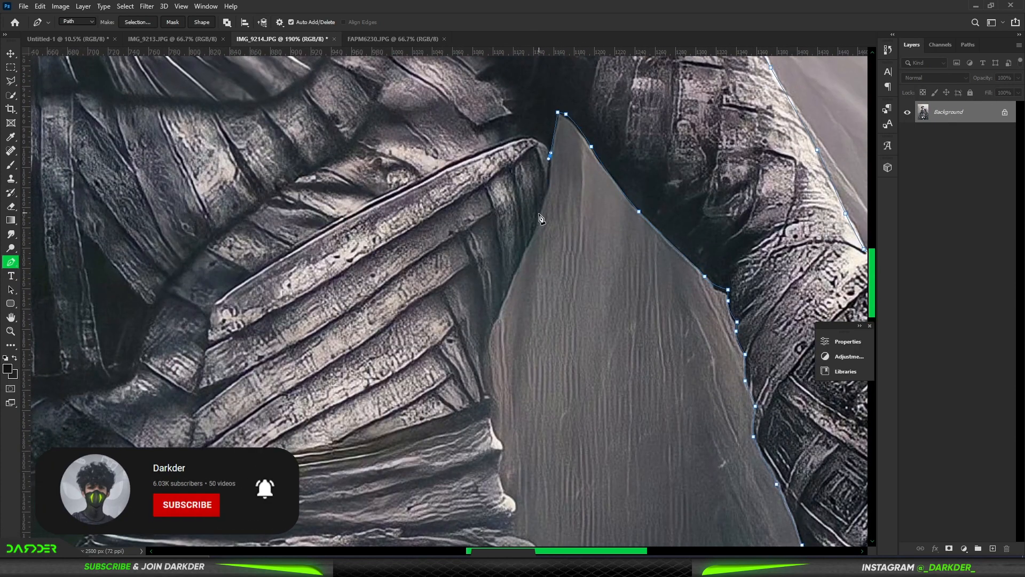
Step: Trace the side of the torso from the armpit down past the waist wrap and hip cloth
drag(502, 488, 507, 502)
drag(570, 463, 572, 185)
click(566, 308)
click(547, 462)
drag(511, 357, 491, 114)
drag(537, 349, 537, 371)
drag(553, 414, 559, 424)
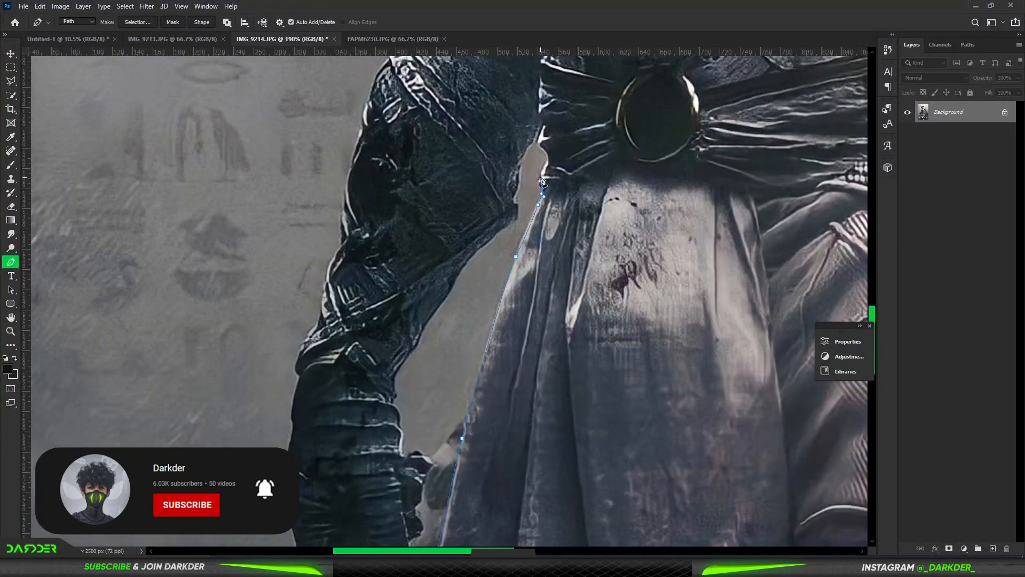
Step: Outline the gap between the waist and the opposite arm, following the inner edge of the forearm downward
drag(544, 164, 547, 158)
drag(544, 149, 540, 145)
drag(533, 141, 526, 146)
drag(516, 176, 515, 187)
drag(503, 220, 492, 233)
drag(457, 273, 449, 285)
Step: Trace around the fingers and underside of the clenched fist and up the outer wrist
drag(418, 536, 416, 328)
drag(407, 333, 406, 339)
drag(408, 359, 405, 364)
drag(377, 382, 366, 382)
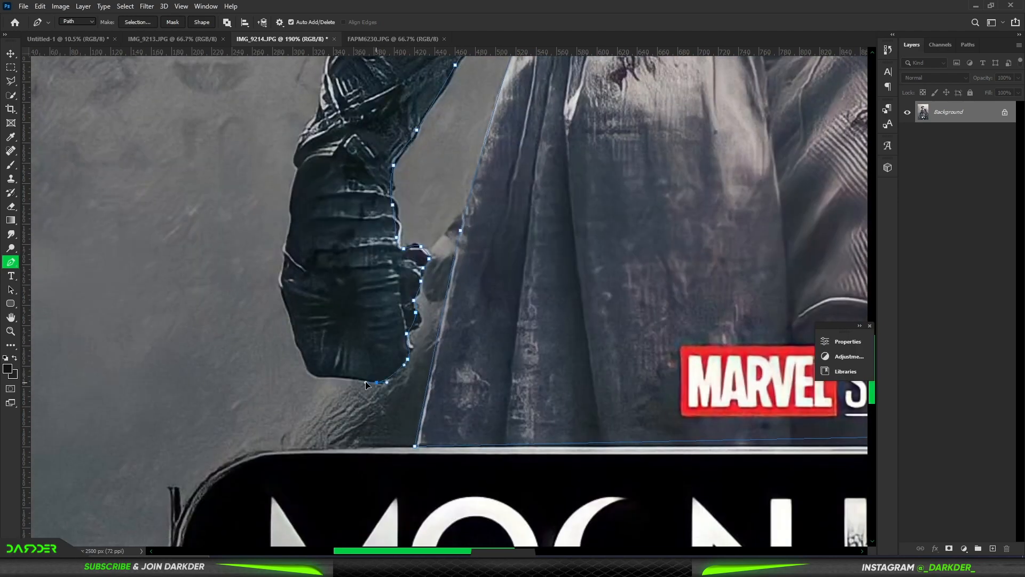
click(297, 151)
click(302, 131)
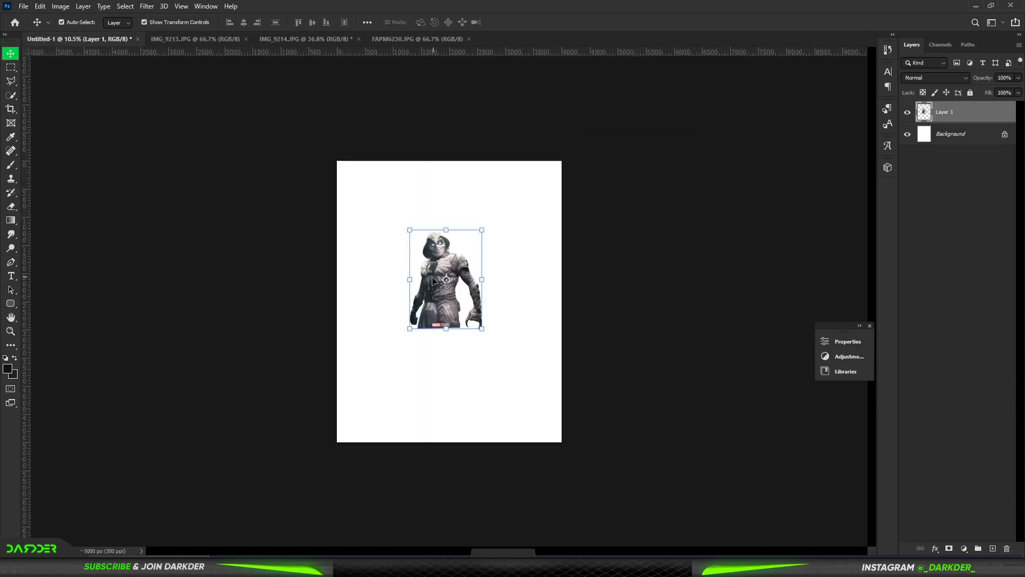
Step: Place the Moon Knight cut-out in the Untitled-1 composition, enlarge it and position it on the canvas
drag(448, 327, 447, 446)
drag(447, 225, 461, 189)
drag(427, 253, 442, 257)
key(Return)
click(1014, 288)
Step: Close the IMG_9214.JPG document without saving its changes
click(207, 40)
click(326, 41)
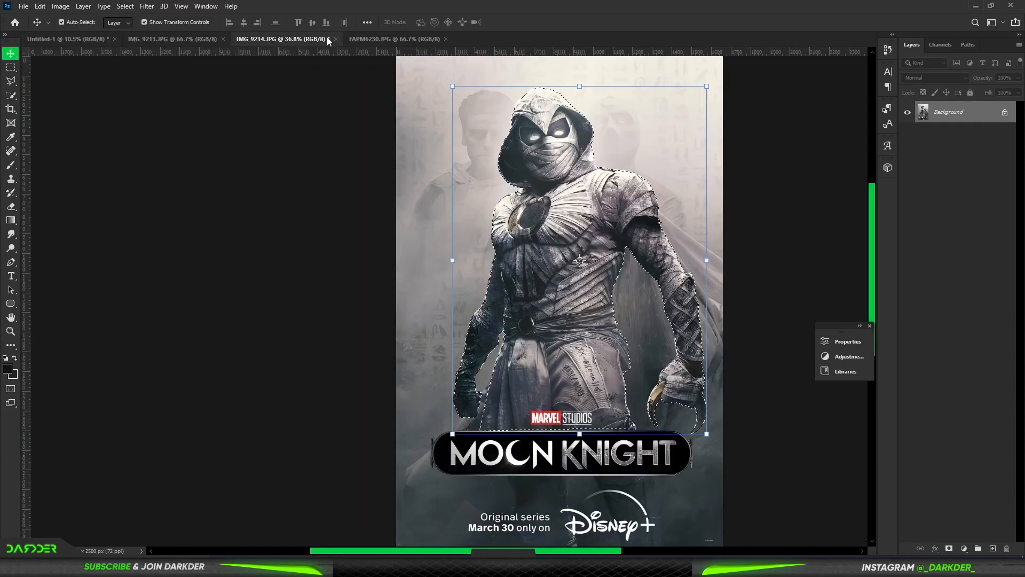
click(336, 39)
click(508, 210)
Step: Start a pen path in IMG_9213.JPG at the jacket's lower edge and trace the sleeve and shoulder to the neck
click(11, 262)
scroll(275, 501, up, 11)
click(284, 482)
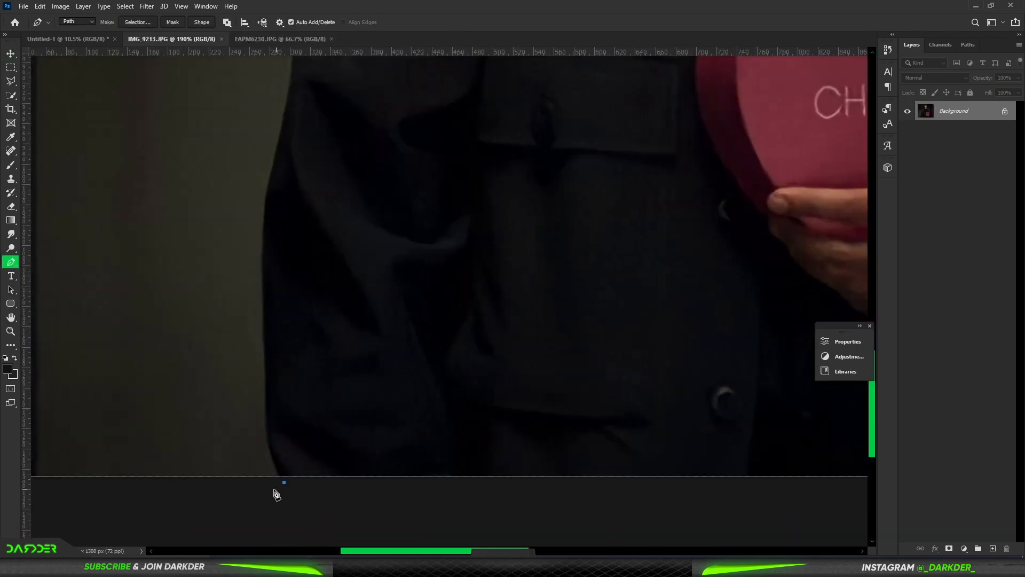
drag(276, 159, 288, 114)
drag(288, 113, 232, 460)
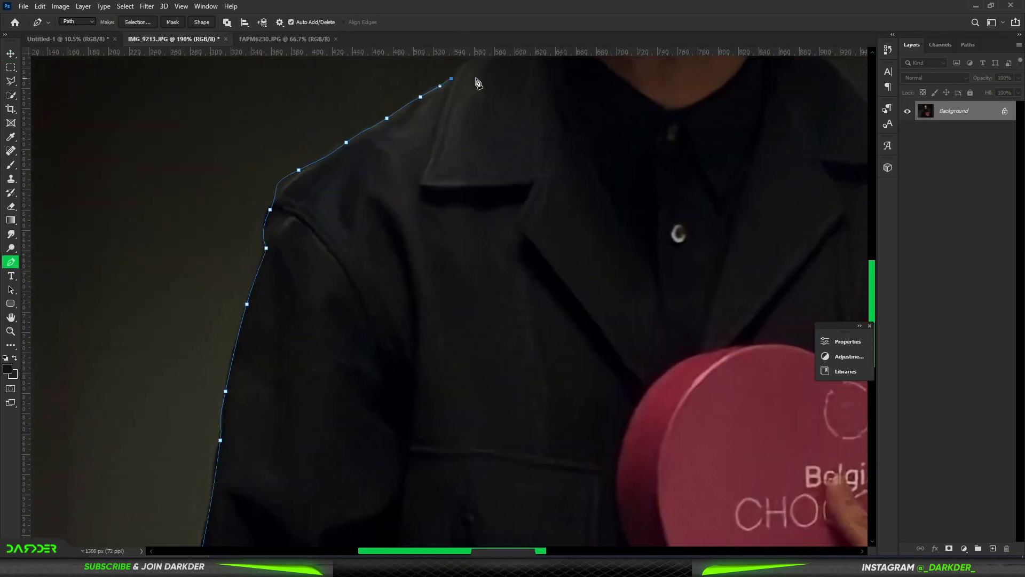
drag(478, 83, 247, 342)
scroll(282, 290, up, 5)
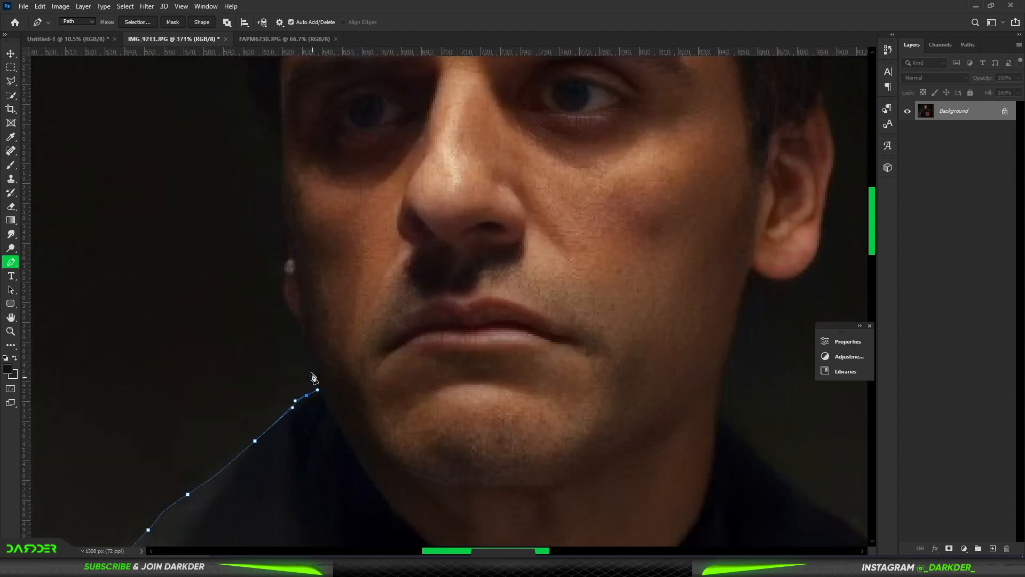
Step: Trace the shaded side of the man's face and the curl of hair above it with the pen path
drag(274, 126, 270, 116)
click(256, 91)
drag(291, 144, 353, 423)
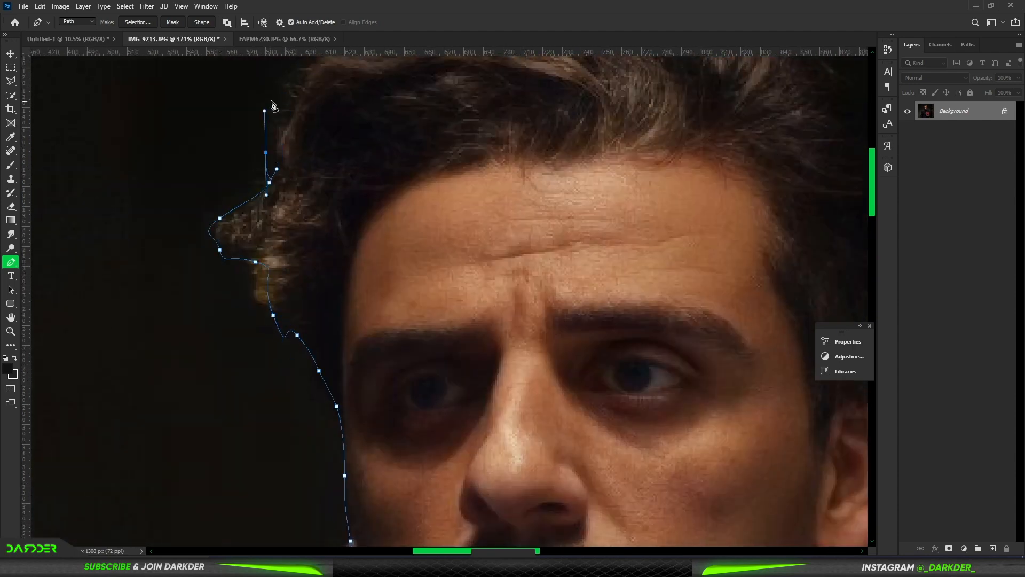
drag(277, 95, 281, 89)
drag(287, 76, 292, 60)
drag(299, 70, 222, 196)
Step: Continue the pen path over the top of the hair and down its other side to the ear
drag(247, 156, 262, 155)
drag(289, 142, 300, 140)
drag(312, 130, 342, 117)
drag(347, 104, 361, 89)
drag(800, 249, 816, 290)
drag(801, 356, 570, 209)
drag(564, 247, 562, 274)
drag(559, 349, 563, 355)
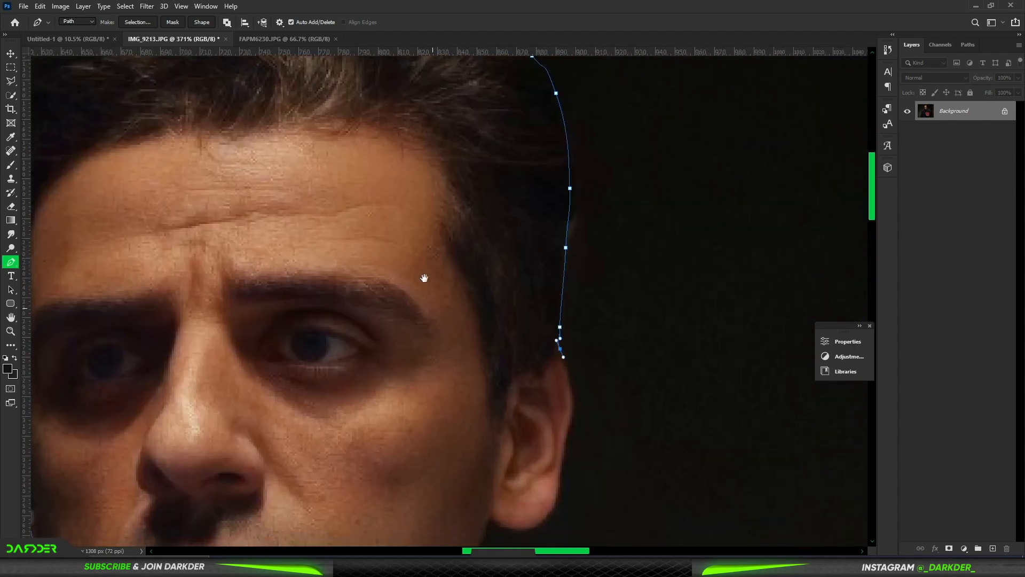
Step: Trace around the ear and down the neck to the jacket collar
drag(424, 277, 388, 114)
drag(533, 225, 537, 237)
drag(530, 271, 525, 293)
drag(422, 522, 413, 295)
drag(466, 320, 495, 352)
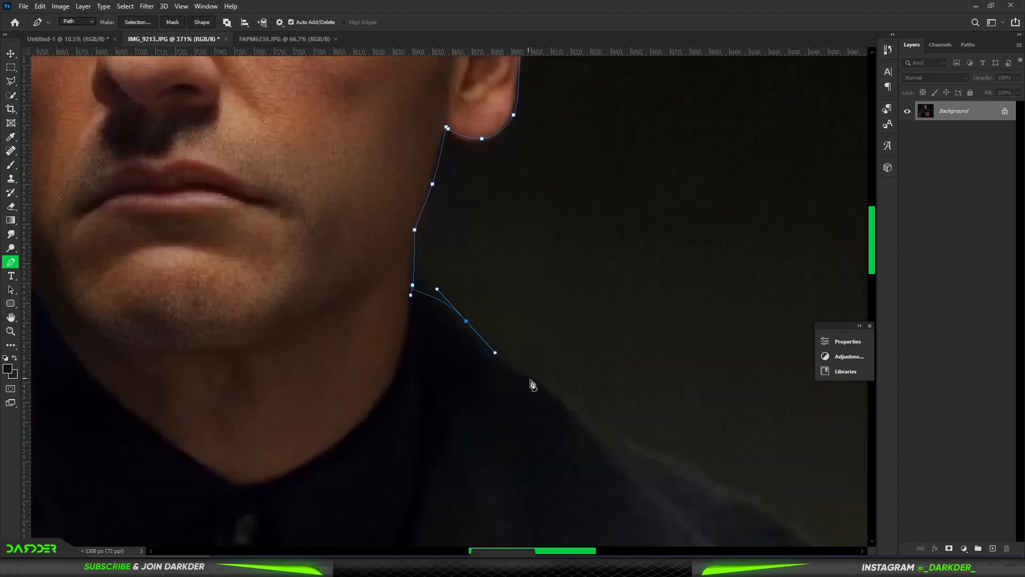
Step: Trace the jacket's other shoulder and the outer edge of the sleeve down to the elbow
drag(574, 426, 598, 435)
drag(664, 463, 704, 488)
drag(735, 437, 457, 126)
drag(730, 513, 614, 131)
drag(677, 358, 693, 386)
drag(757, 486, 711, 157)
drag(703, 236, 702, 257)
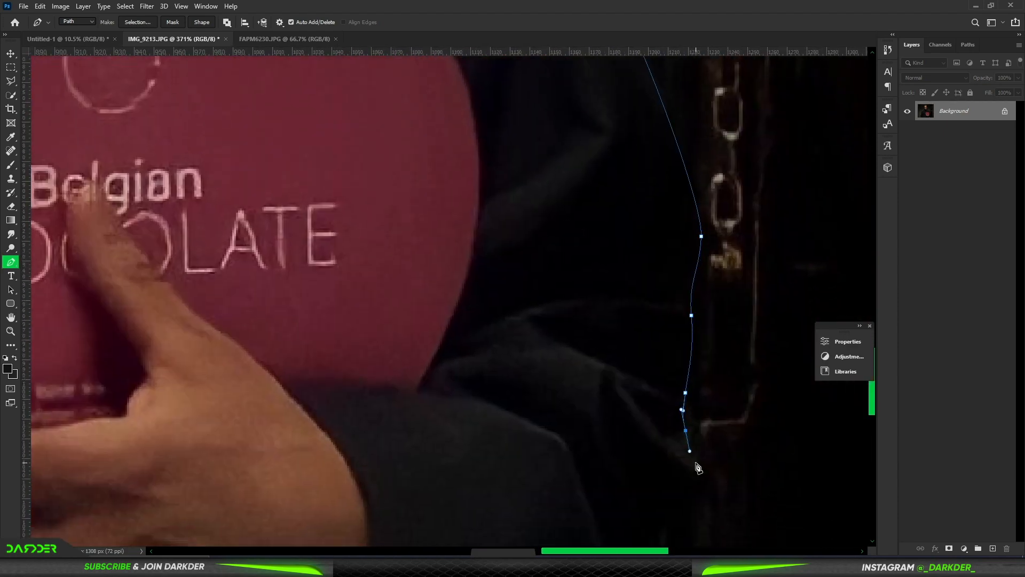
drag(698, 468, 692, 498)
Step: Trace the underside of the bent sleeve and the jacket side, and run the path beneath the image's lower edge
drag(765, 474, 792, 203)
drag(652, 357, 642, 376)
drag(563, 441, 528, 471)
drag(483, 519, 613, 249)
drag(545, 271, 522, 269)
click(524, 272)
drag(554, 442, 559, 474)
scroll(447, 396, down, 15)
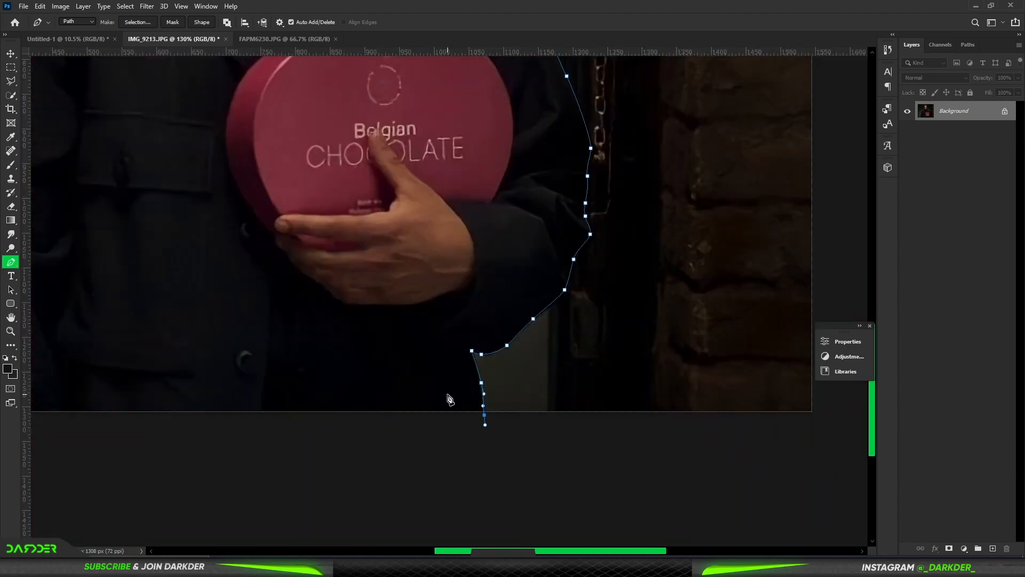
click(307, 497)
Step: Convert the path to a selection, add it as a layer mask and open the mask for edge refinement
right_click(388, 379)
click(425, 185)
click(575, 155)
click(949, 549)
double_click(950, 111)
Step: Refine the mask around the man's hair with a smaller Refine Edge brush and apply the refinement
scroll(386, 154, up, 12)
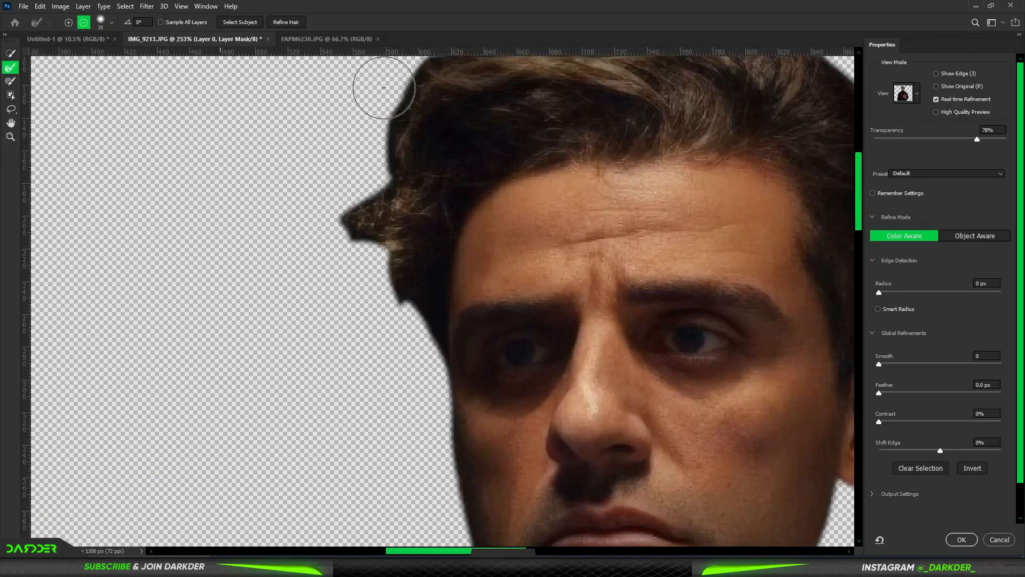
key(bracketleft)
key(bracketleft)
key(bracketleft)
mouse_move(374, 291)
mouse_down()
mouse_move(436, 417)
mouse_move(470, 536)
mouse_up()
drag(368, 283, 427, 67)
drag(485, 142, 295, 486)
scroll(231, 407, down, 10)
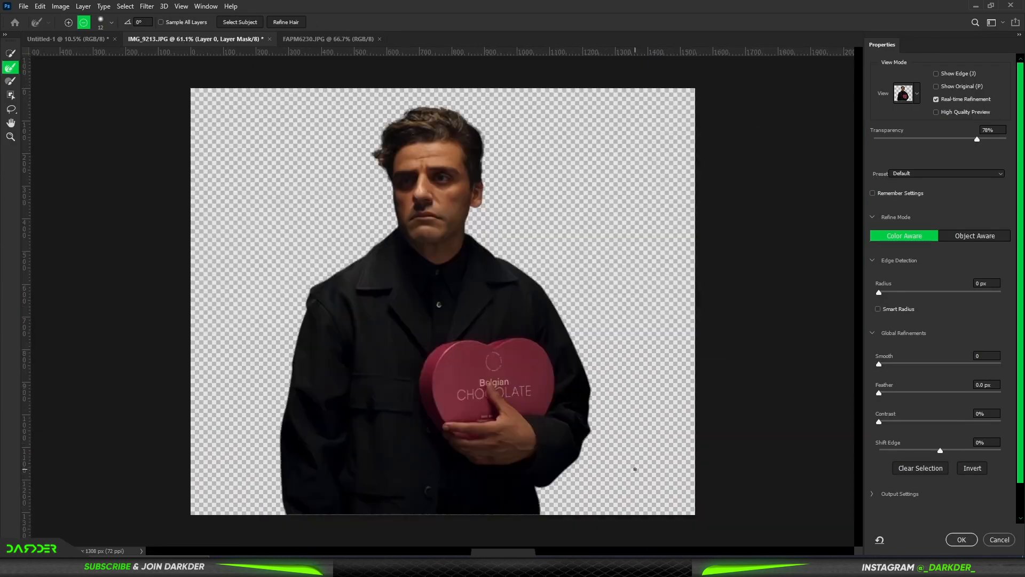
key(Return)
Step: Convert the man's cut-out layer to a smart object and bring it into the Untitled-1 composition
right_click(982, 115)
click(881, 250)
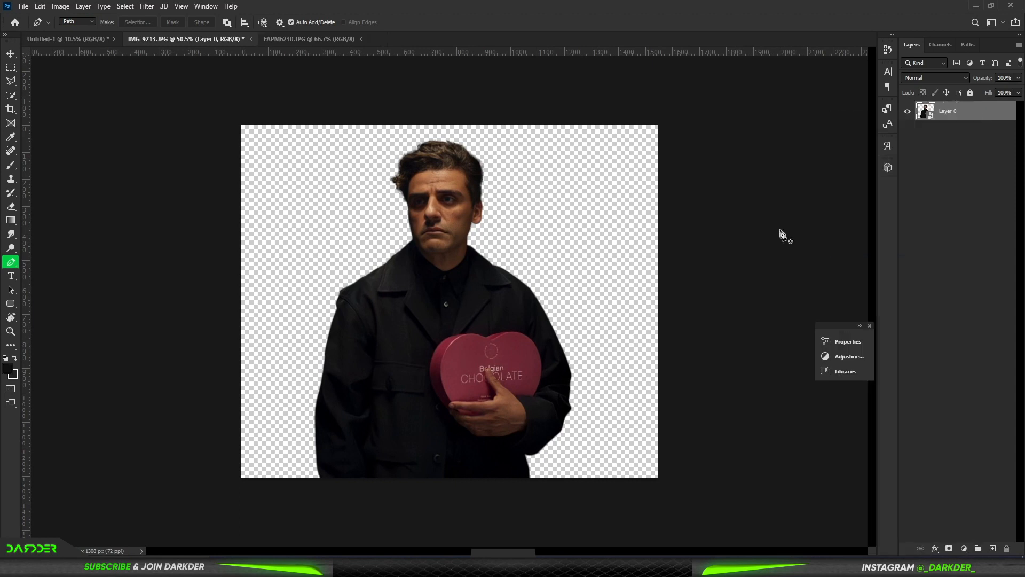
key(v)
mouse_move(442, 308)
mouse_down()
mouse_move(418, 223)
mouse_move(455, 317)
mouse_up()
drag(455, 316, 442, 406)
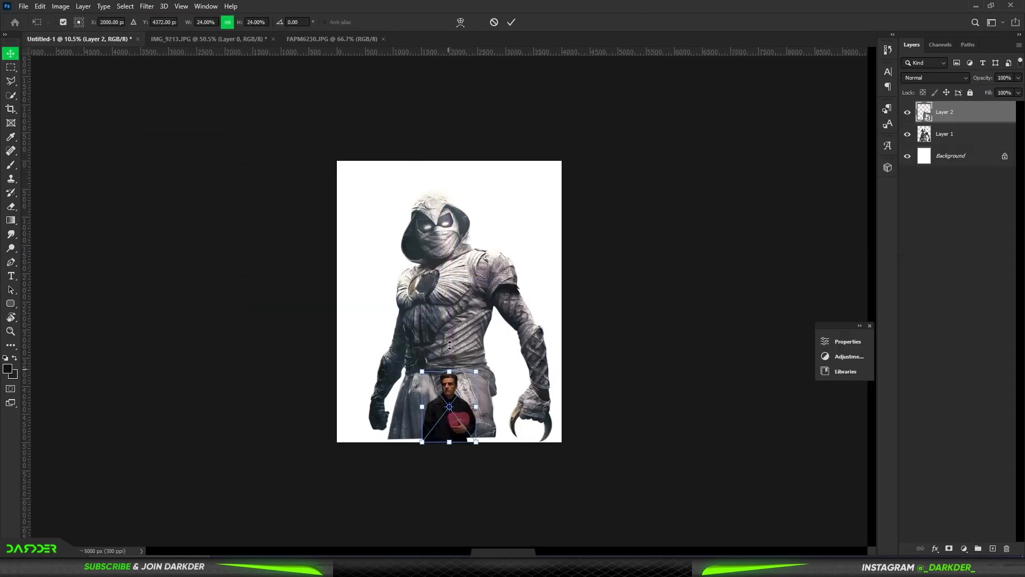
Step: Scale the man to about 78.75% and the Moon Knight layer behind him to about 111.61%, filling the canvas height
drag(449, 371, 442, 234)
click(412, 217)
click(418, 217)
drag(460, 190, 463, 164)
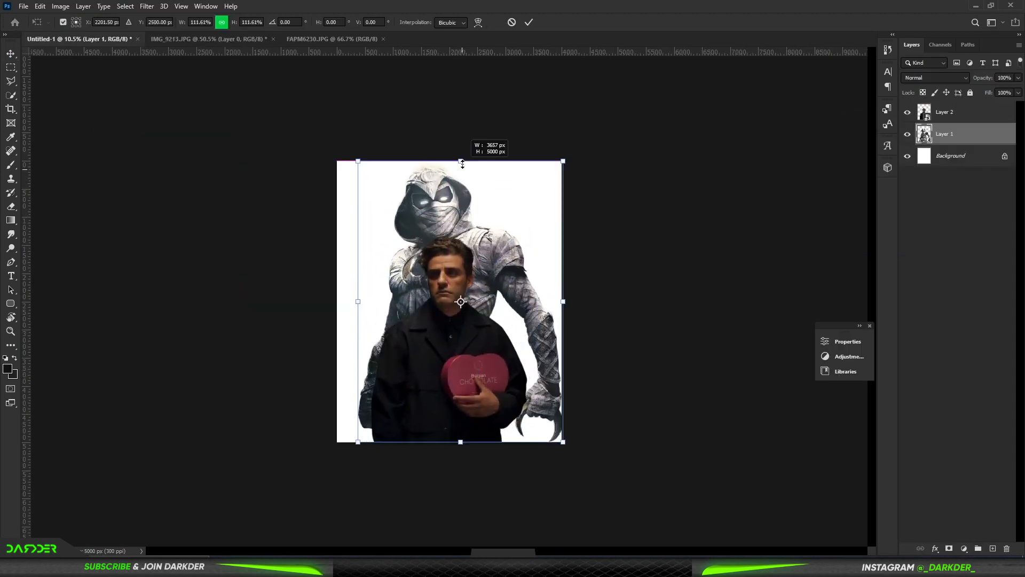
click(959, 331)
click(431, 274)
drag(449, 236, 451, 209)
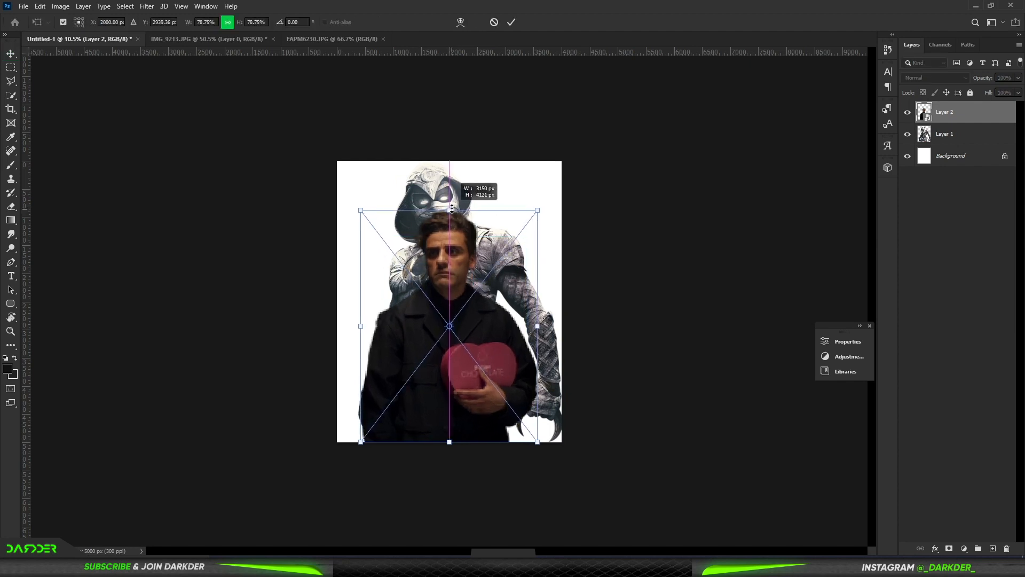
click(1024, 290)
Step: Try flipping the Moon Knight layer horizontally and shifting it behind the man, and undo the changes
click(504, 252)
right_click(462, 163)
click(507, 436)
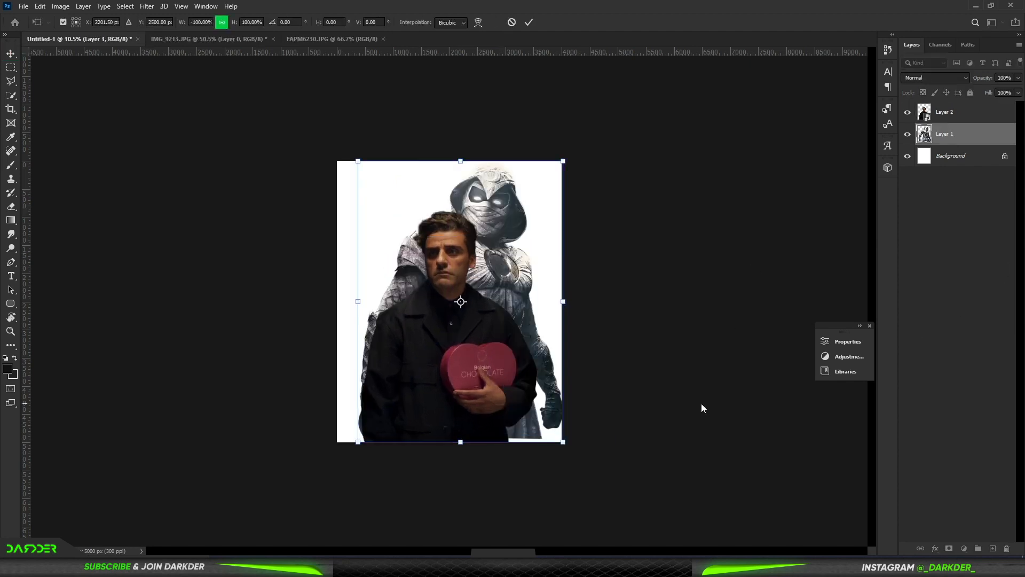
click(702, 407)
drag(494, 262, 472, 262)
click(981, 291)
key(ctrl+z)
key(ctrl+z)
Step: Shift the Moon Knight layer slightly sideways so that it is centred behind the man
drag(450, 317, 462, 318)
click(928, 300)
click(957, 116)
shift+click(957, 134)
drag(461, 260, 450, 260)
click(953, 319)
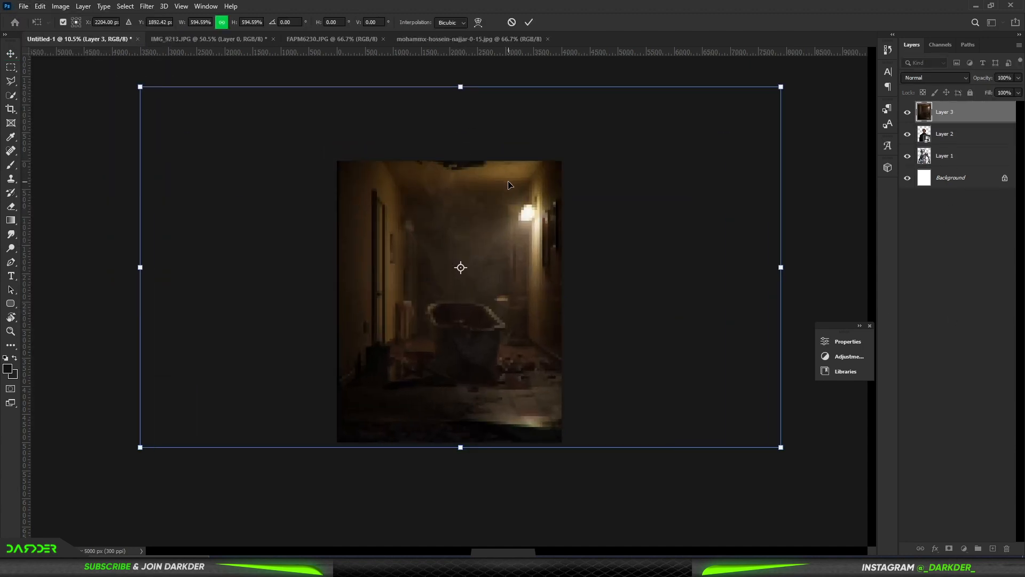
Step: Apply the hallway image's scaling and move its layer beneath both figure layers
key(Return)
drag(954, 113, 956, 165)
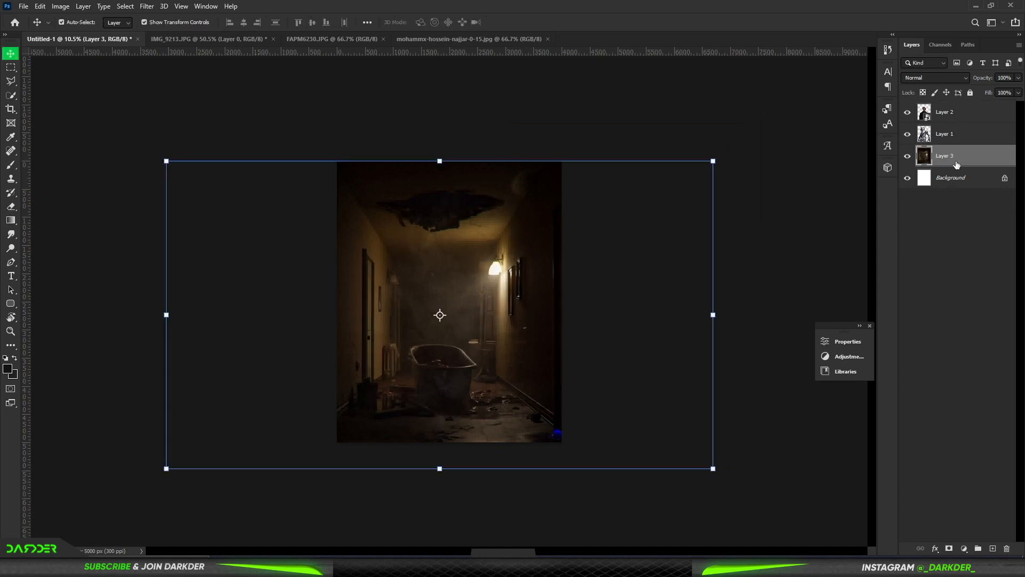
click(956, 256)
Step: Try a Channel Mixer adjustment on the hallway background and delete it
click(956, 157)
click(964, 548)
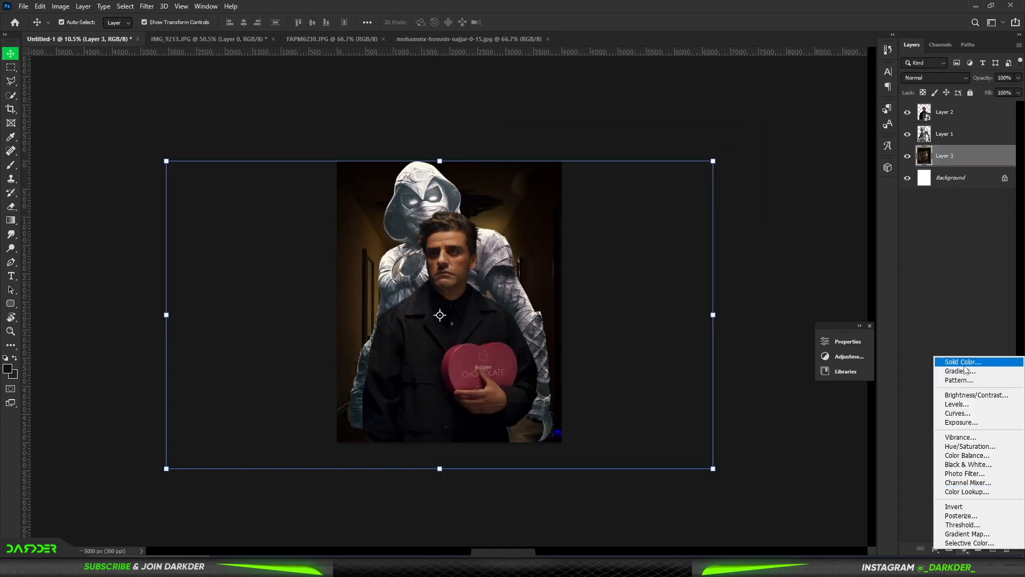
click(977, 484)
drag(688, 466, 737, 466)
click(796, 337)
key(Delete)
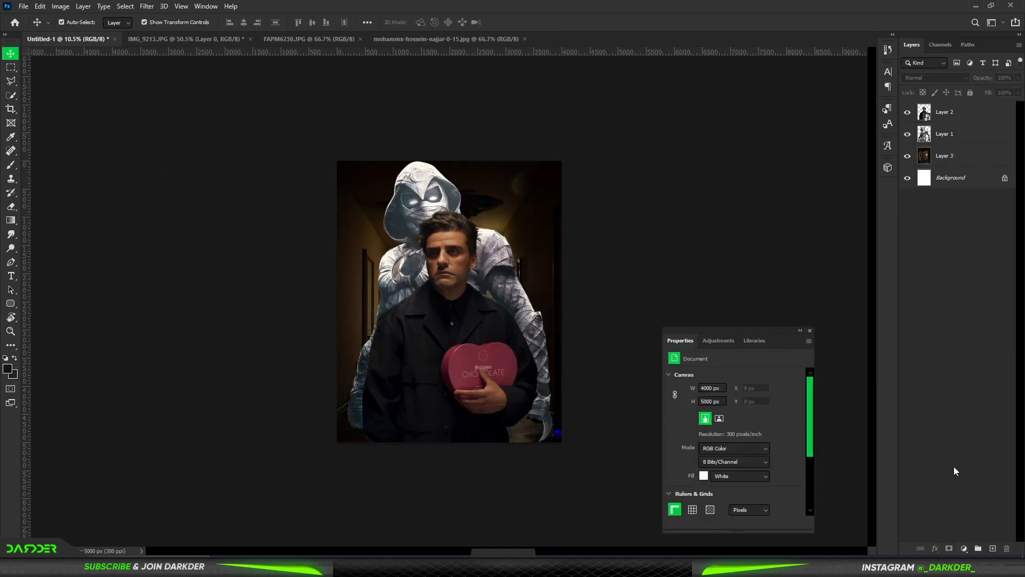
Step: Add a Color Balance adjustment above the hallway layer, shifting its midtones to -49 cyan-red and +80 yellow-blue
click(964, 549)
click(976, 452)
drag(720, 400, 706, 400)
drag(951, 136, 956, 166)
drag(720, 434, 767, 440)
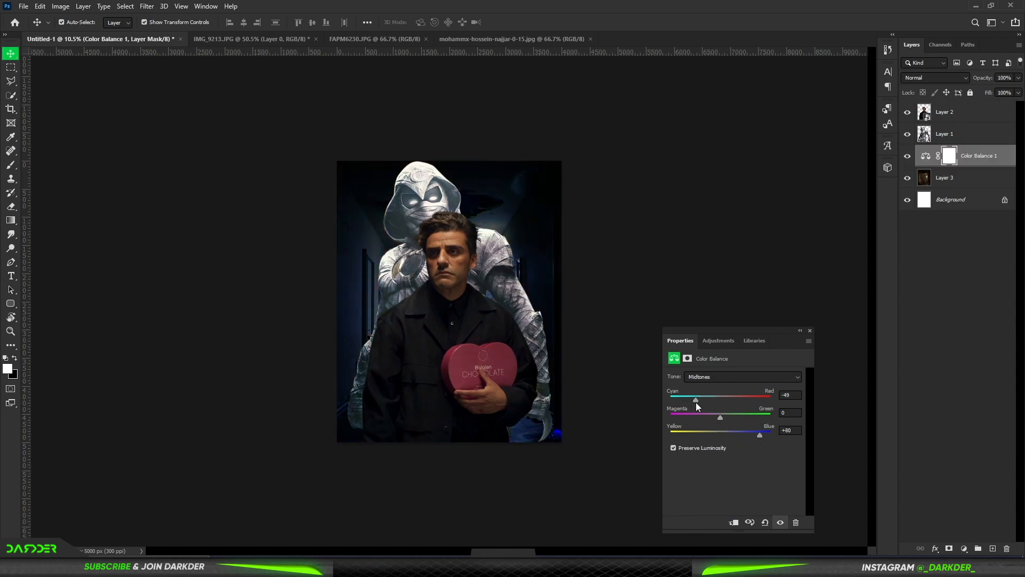
click(799, 330)
Step: Add a bright blue solid colour fill above the Color Balance layer, blended as Linear Dodge (Add) with an inverted mask
click(964, 549)
click(964, 362)
drag(871, 176, 871, 227)
drag(822, 203, 859, 159)
click(964, 161)
click(945, 78)
click(944, 185)
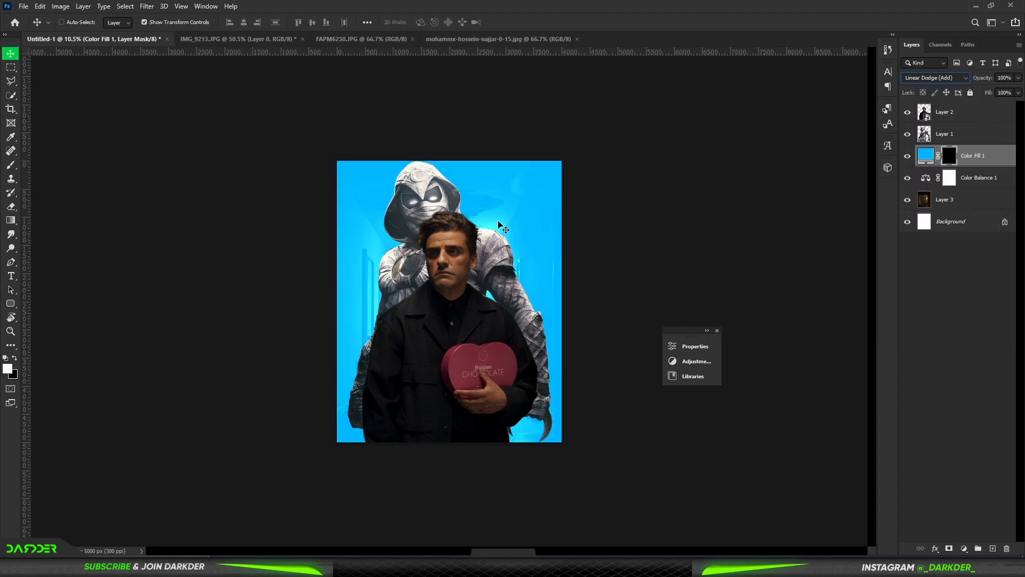
Step: Paint a soft blue glow behind the two figures on the colour fill's mask, using a large brush at 26% flow
key(b)
scroll(298, 283, up, 4)
right_click(444, 269)
click(433, 216)
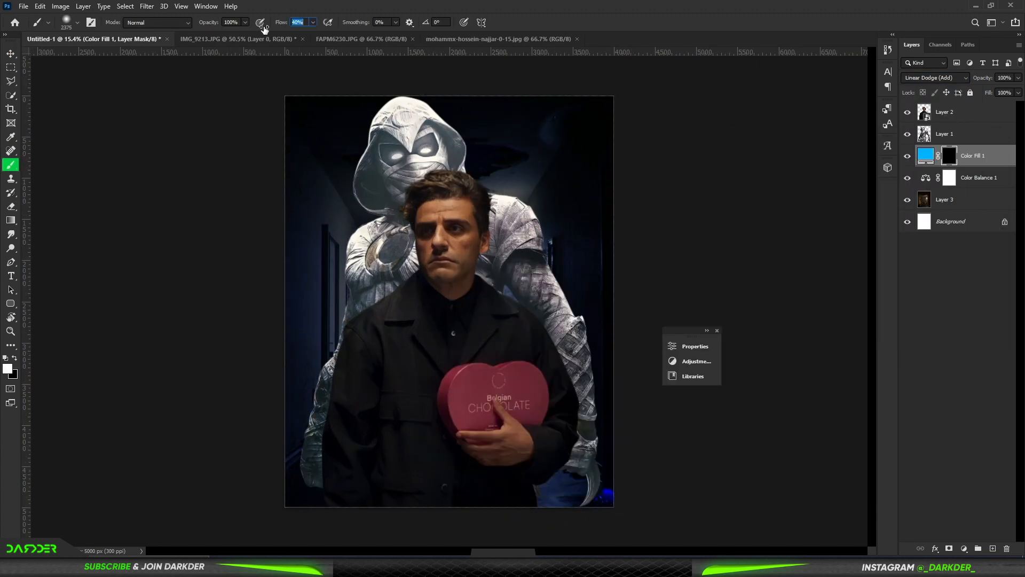
drag(264, 28, 257, 28)
mouse_move(424, 197)
mouse_down()
mouse_move(469, 315)
mouse_move(460, 290)
mouse_move(441, 281)
mouse_up()
drag(440, 282, 471, 298)
scroll(471, 299, down, 4)
Step: Erase the blue spot in the hallway layer's lower corner and add a black solid colour fill above the Background layer
click(944, 199)
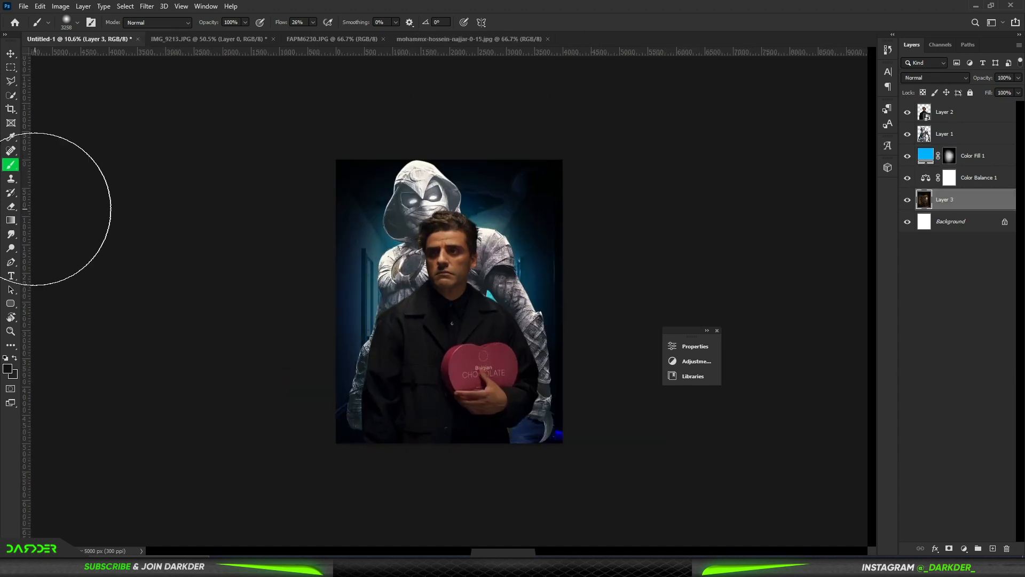
key(e)
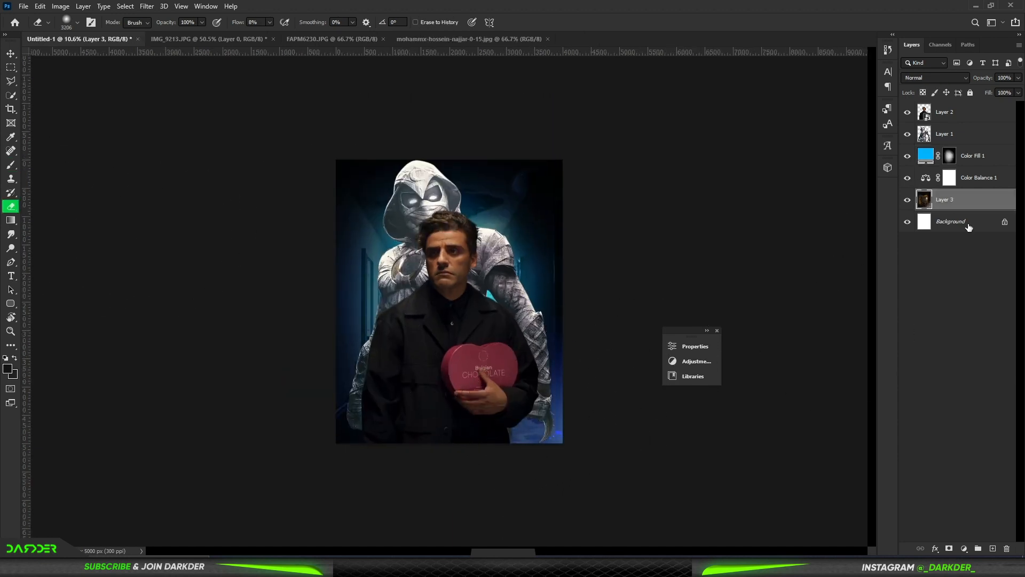
click(969, 228)
click(964, 548)
click(945, 361)
click(956, 161)
click(924, 199)
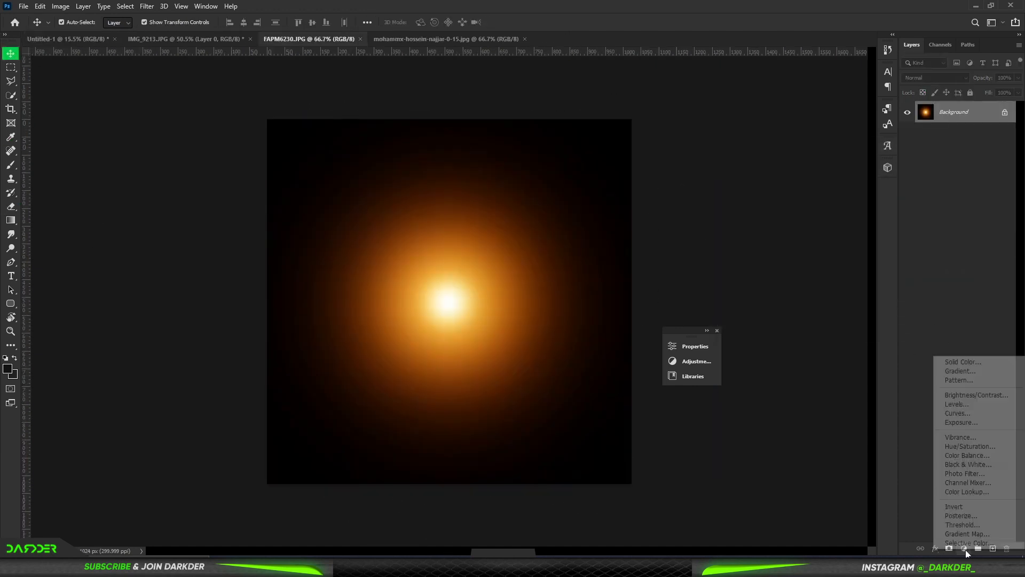
Step: Tint the light flare in FAPM6230.JPG with a 00baff solid colour fill in Hue mode and merge the layers
click(945, 361)
text(00baff)
click(950, 162)
click(936, 78)
click(916, 326)
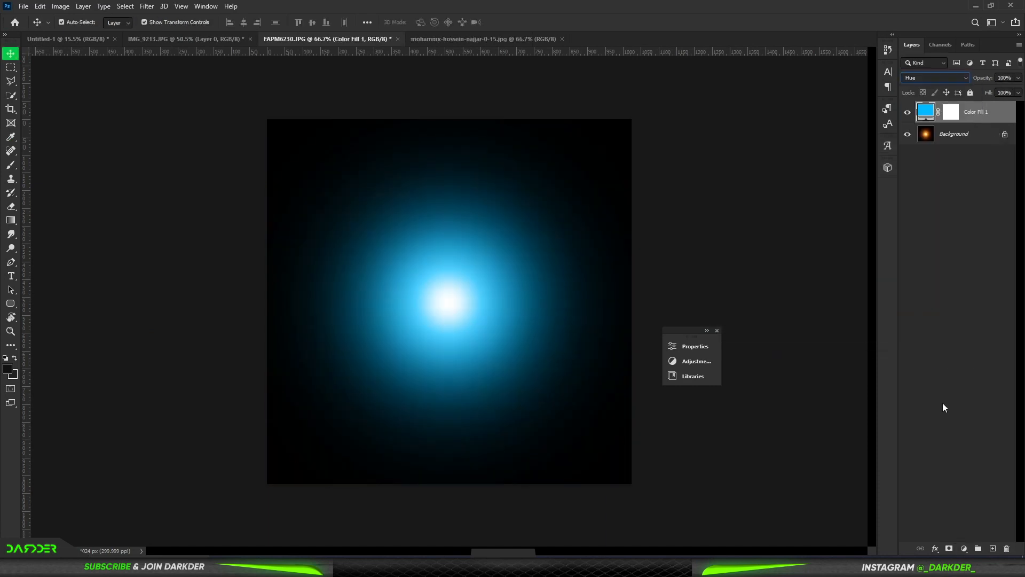
right_click(966, 136)
click(961, 238)
Step: Bring the blue light flare into the main composite and enlarge it over the figures
drag(374, 214, 435, 166)
drag(435, 209, 436, 429)
key(Return)
click(694, 256)
Step: Set the light flare layer's blend mode to Color Dodge
click(967, 160)
click(935, 78)
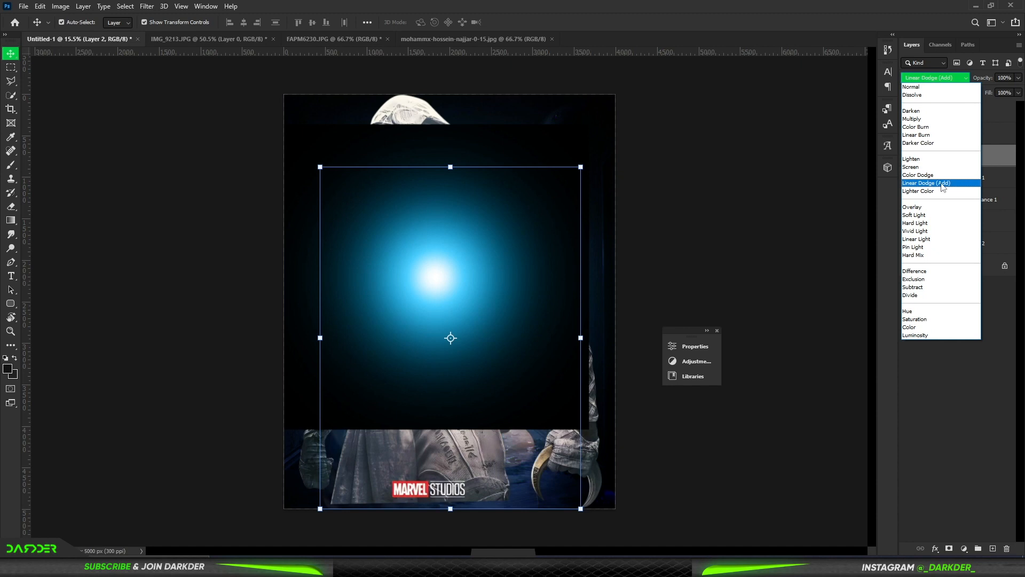
click(924, 182)
click(944, 112)
click(935, 78)
click(934, 169)
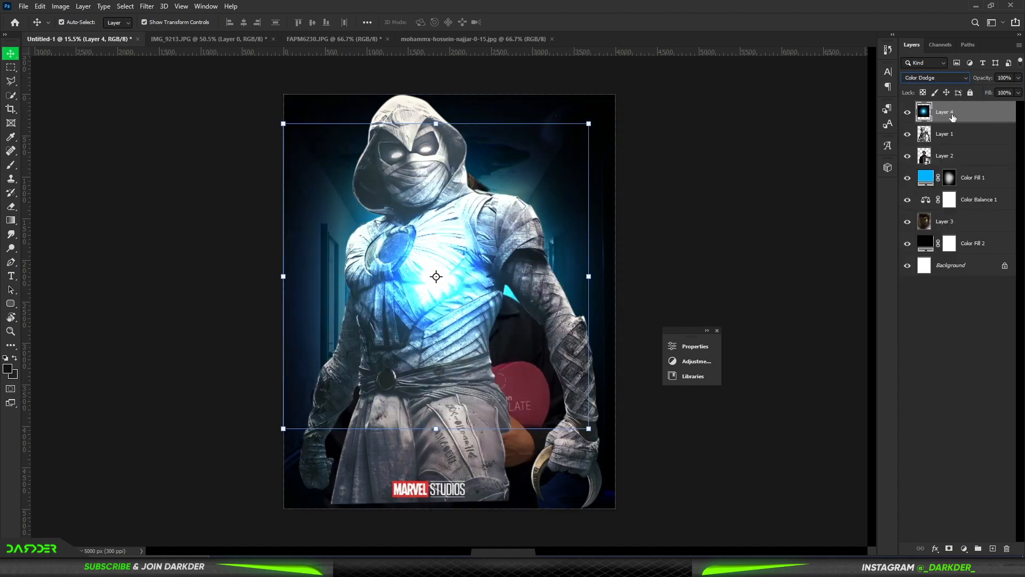
Step: Move the light flare layer beneath both figure layers and position the glow behind Moon Knight's head and shoulders
drag(945, 113, 948, 166)
drag(554, 170, 535, 150)
click(694, 181)
drag(961, 112, 964, 144)
click(985, 267)
drag(529, 163, 538, 140)
click(1015, 364)
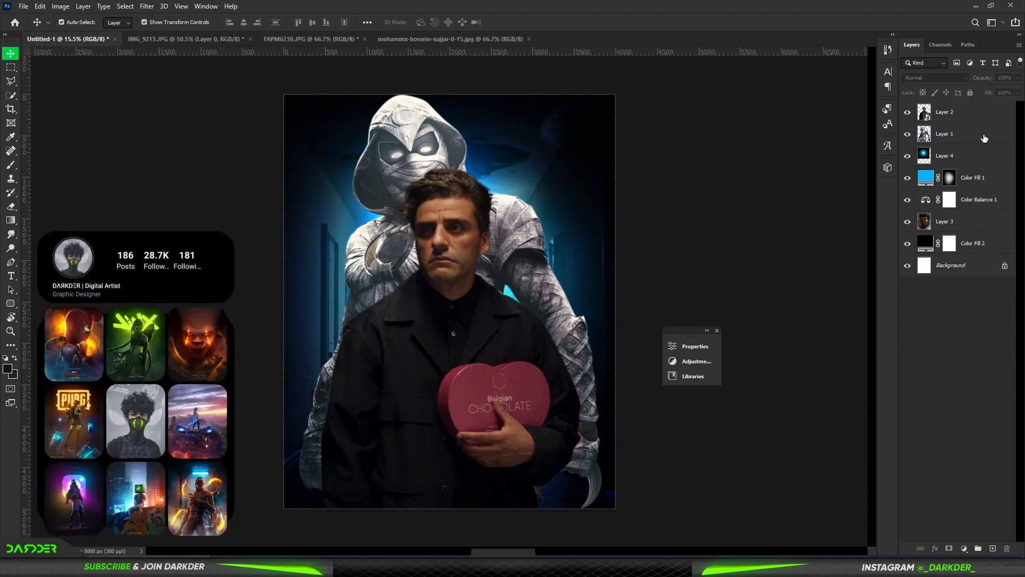
Step: Darken the Moon Knight layer with a clipped Curves adjustment by lowering the curve's white end point
click(984, 138)
click(964, 549)
click(961, 418)
click(581, 522)
drag(643, 404, 660, 447)
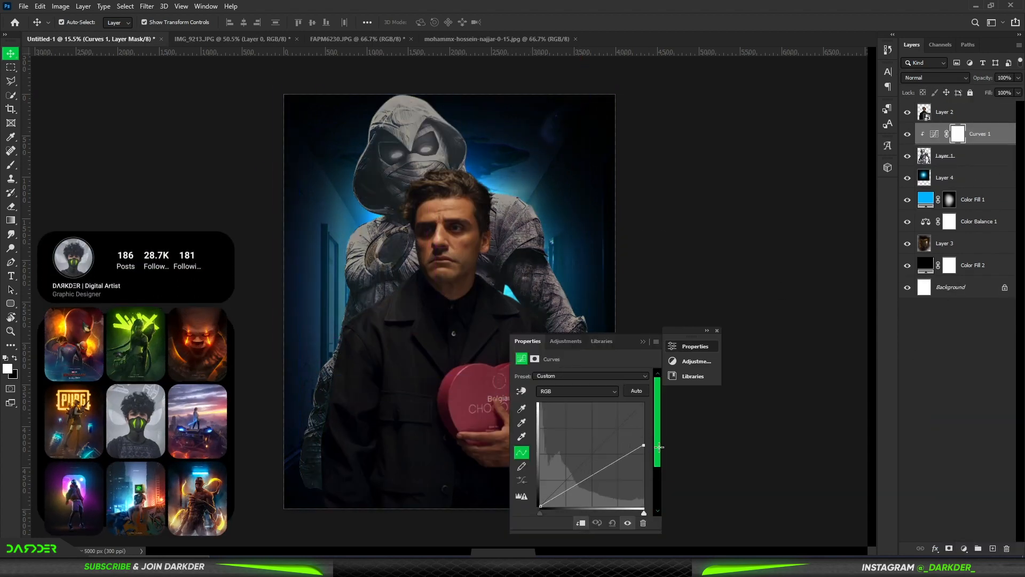
click(706, 332)
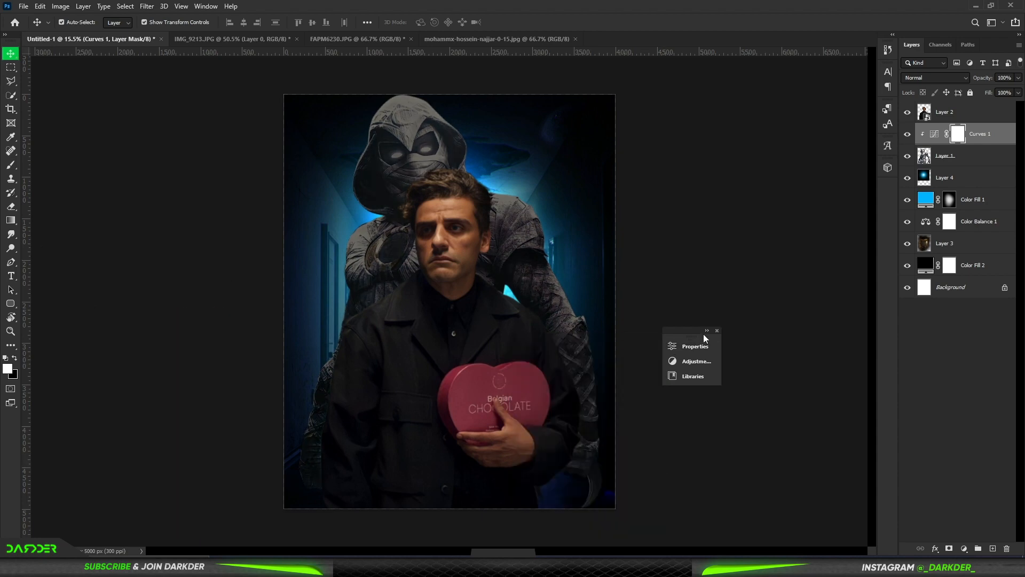
click(717, 330)
click(1007, 397)
Step: Darken the man's layer with its own clipped Curves adjustment by lowering the white end point
click(907, 113)
click(907, 112)
click(968, 114)
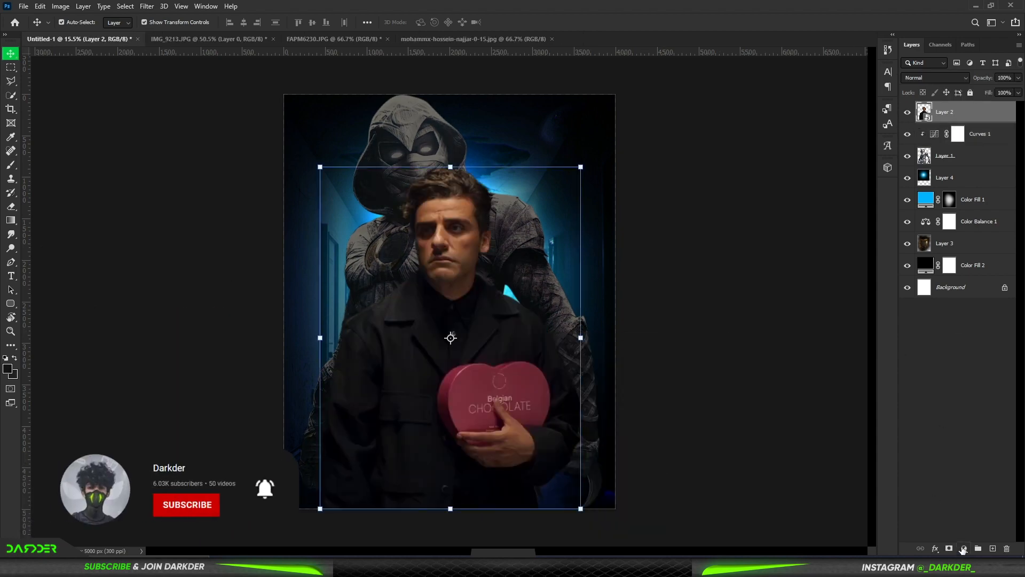
click(964, 548)
click(957, 419)
click(581, 523)
drag(644, 404, 658, 445)
click(642, 342)
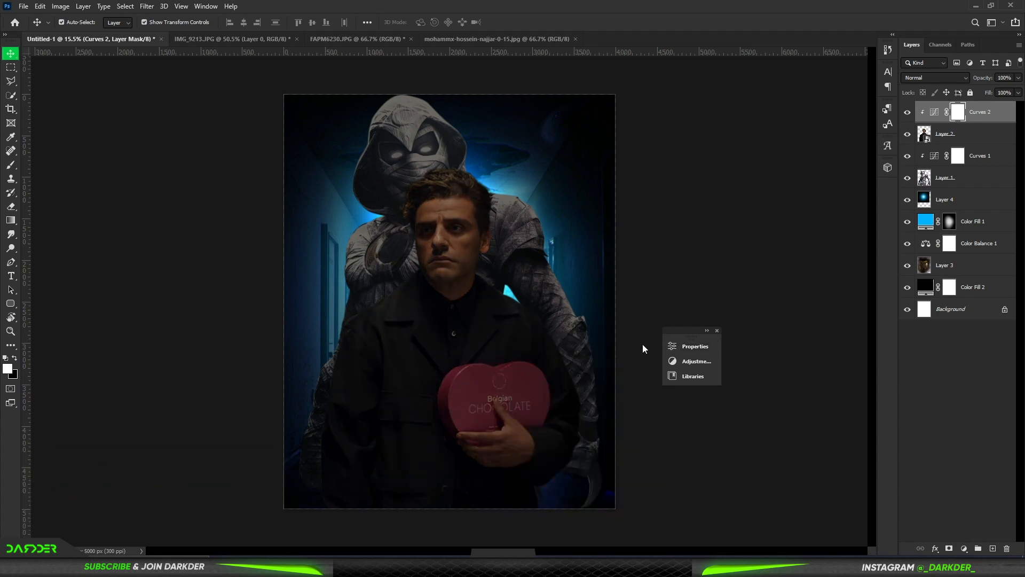
click(904, 407)
Step: Add a clipped Color Balance to Moon Knight with midtones at -12 cyan-red and +14 yellow-blue
click(980, 155)
click(964, 549)
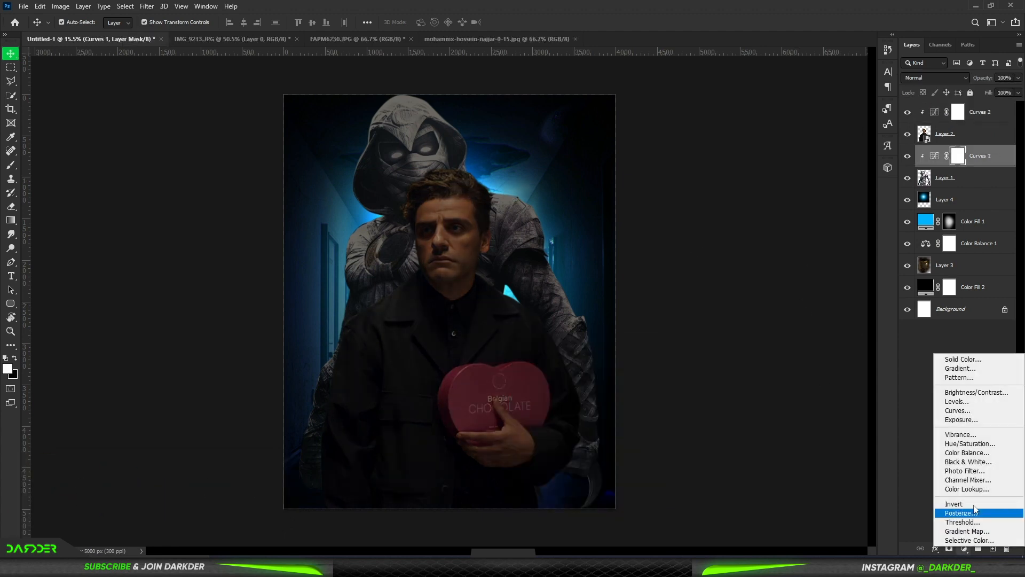
click(961, 453)
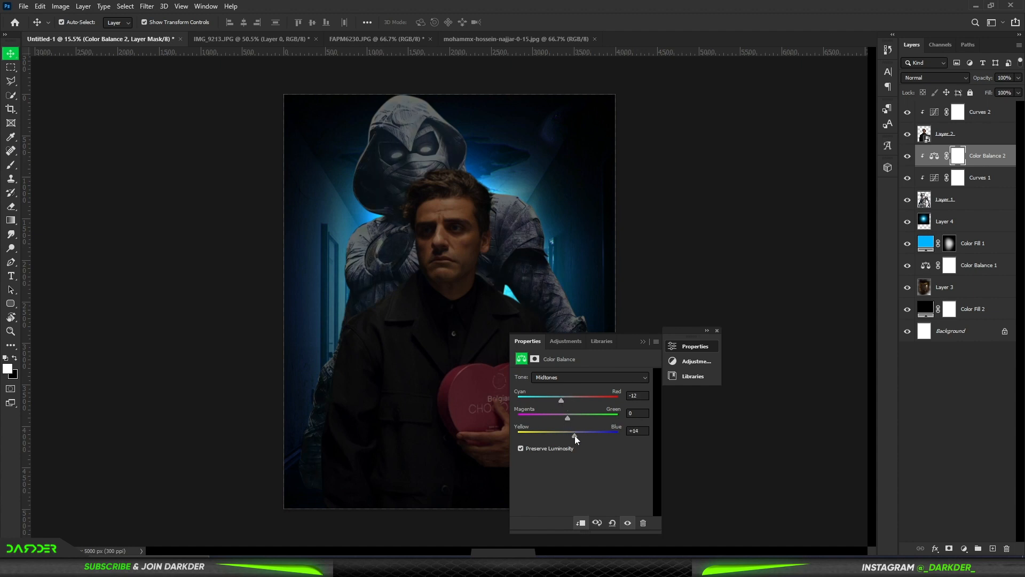
click(643, 342)
Step: Add a blue solid colour fill clipped to Moon Knight above his Color Balance, blended as Linear Dodge (Add)
click(963, 549)
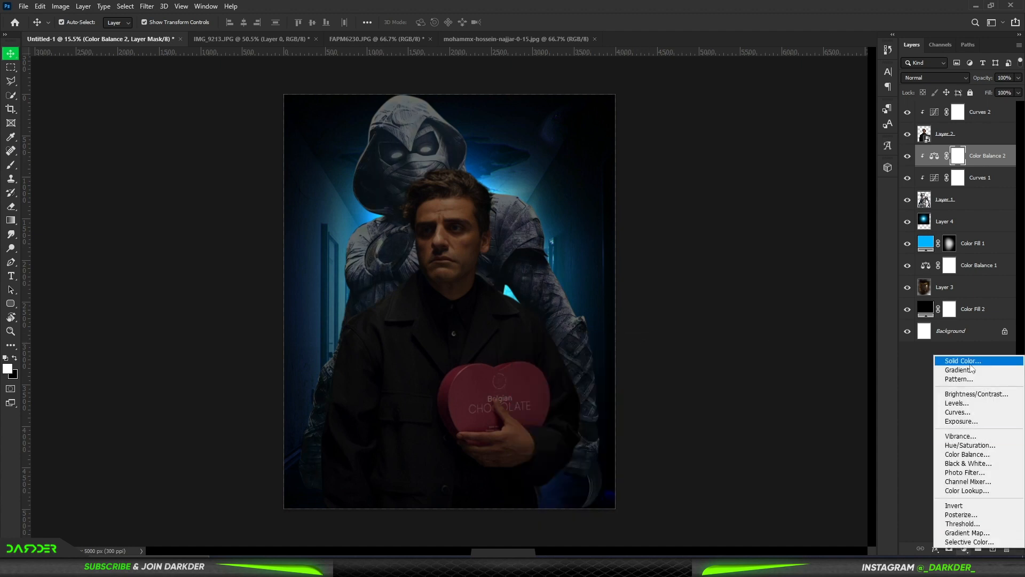
click(956, 306)
click(963, 163)
click(939, 78)
click(938, 185)
alt+click(1003, 165)
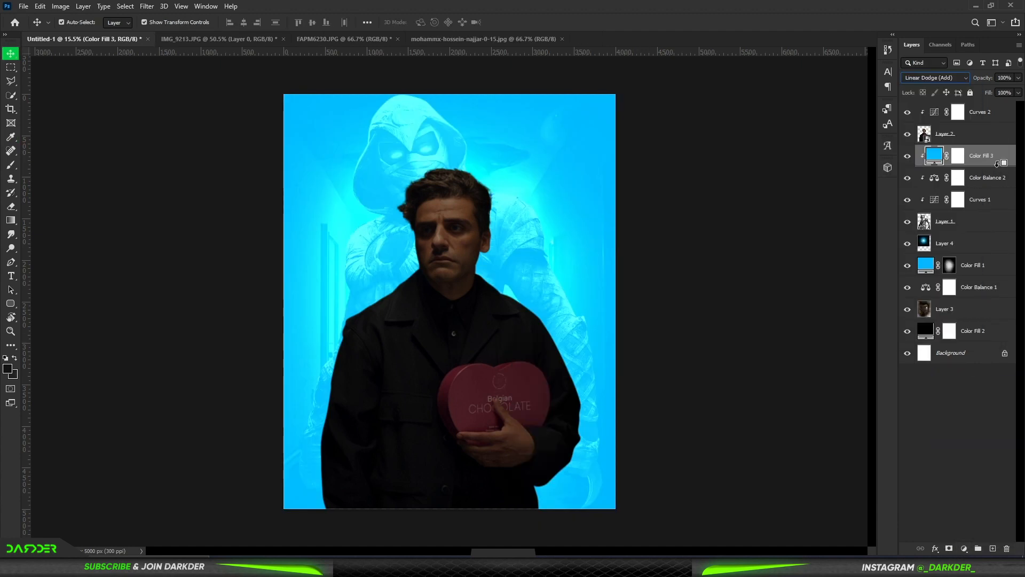
Step: Restrict the clipped blue fill with the Blend If underlying-layer shadow slider and invert its mask to black
double_click(1004, 160)
mouse_move(753, 447)
mouse_down()
mouse_move(802, 448)
mouse_move(786, 449)
mouse_up()
click(980, 259)
click(953, 160)
key(ctrl+i)
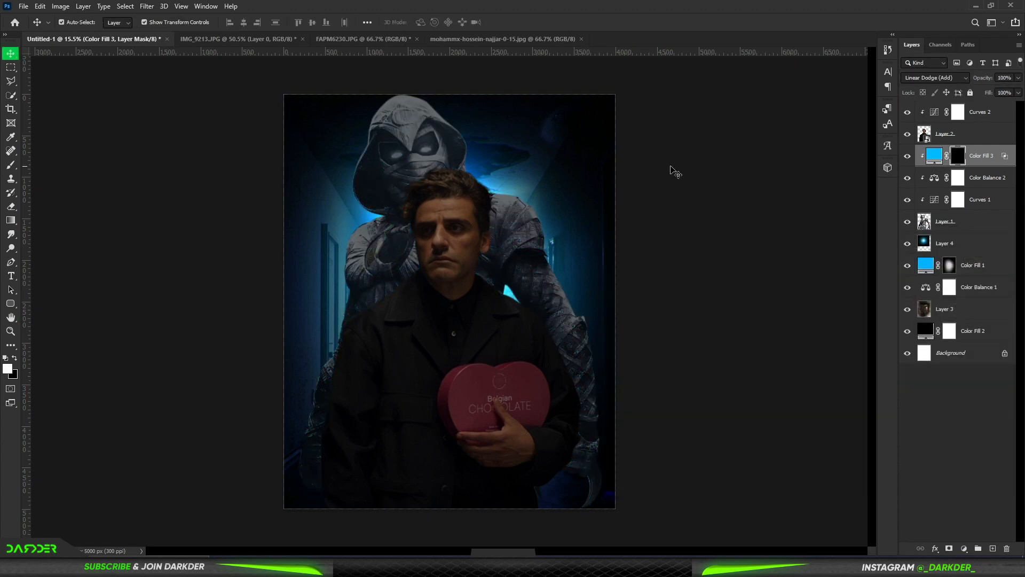
Step: Paint blue light onto Moon Knight's shoulders, arms and hood on the clipped fill's mask with a soft white brush
scroll(671, 172, up, 2)
key(b)
key(x)
mouse_move(675, 348)
mouse_down()
mouse_move(690, 414)
mouse_move(574, 155)
mouse_move(541, 160)
mouse_up()
alt+right_click(539, 162)
scroll(517, 185, up, 1)
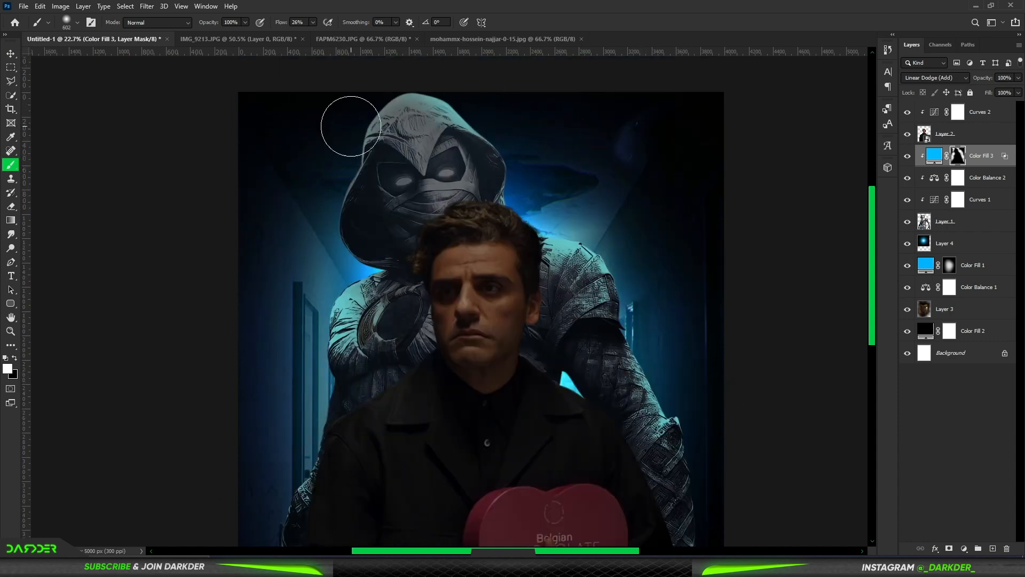
scroll(463, 136, down, 2)
scroll(407, 139, down, 1)
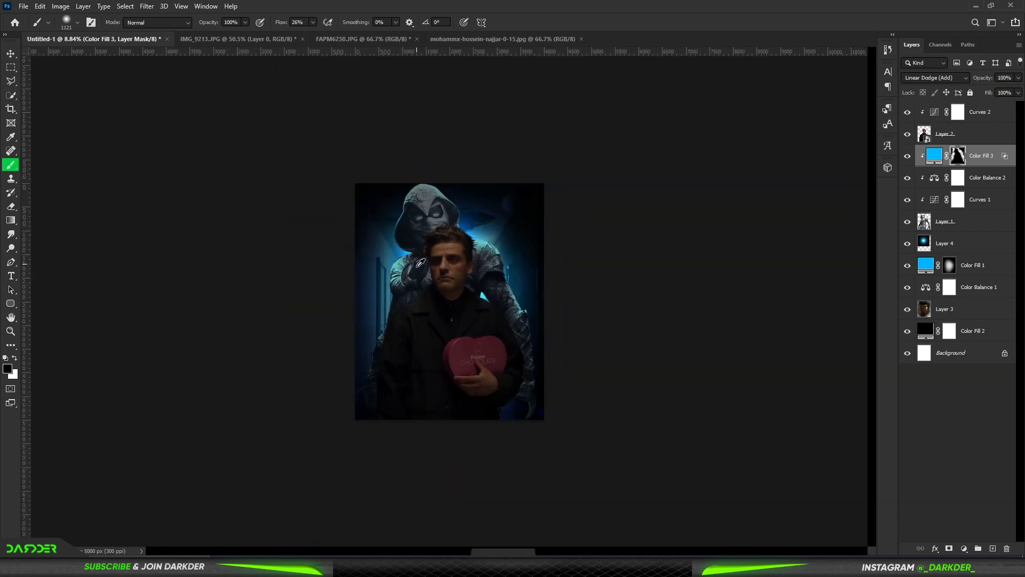
Step: Add a clipped Exposure adjustment above the Moon Knight blue fill, raise its exposure and invert its mask
click(963, 548)
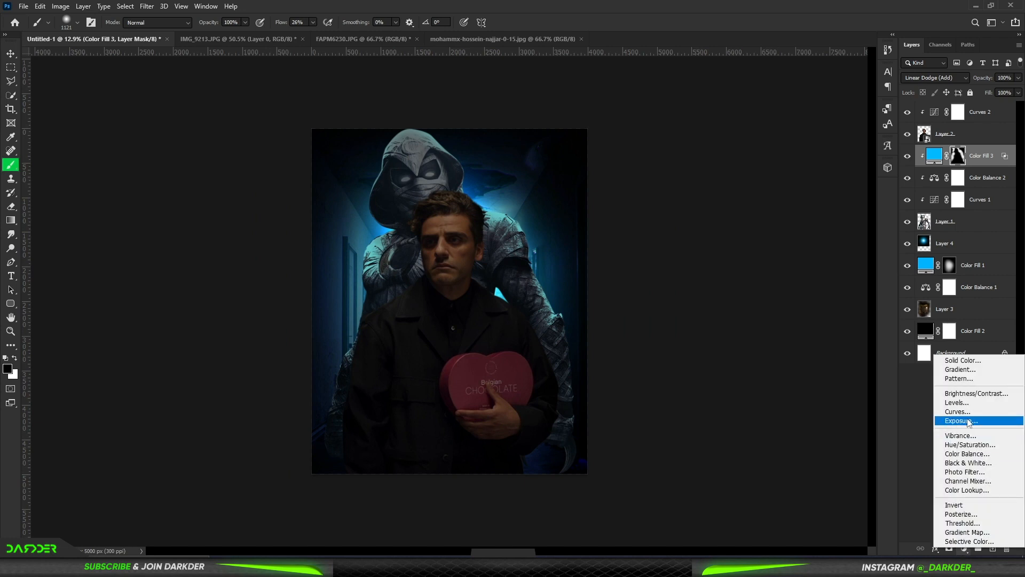
click(962, 420)
drag(582, 404, 629, 404)
click(643, 341)
key(ctrl+i)
Step: Paint a thin bright rim on the Exposure mask along the outer edge of Moon Knight's image-left shoulder and upper arm
scroll(427, 288, up, 11)
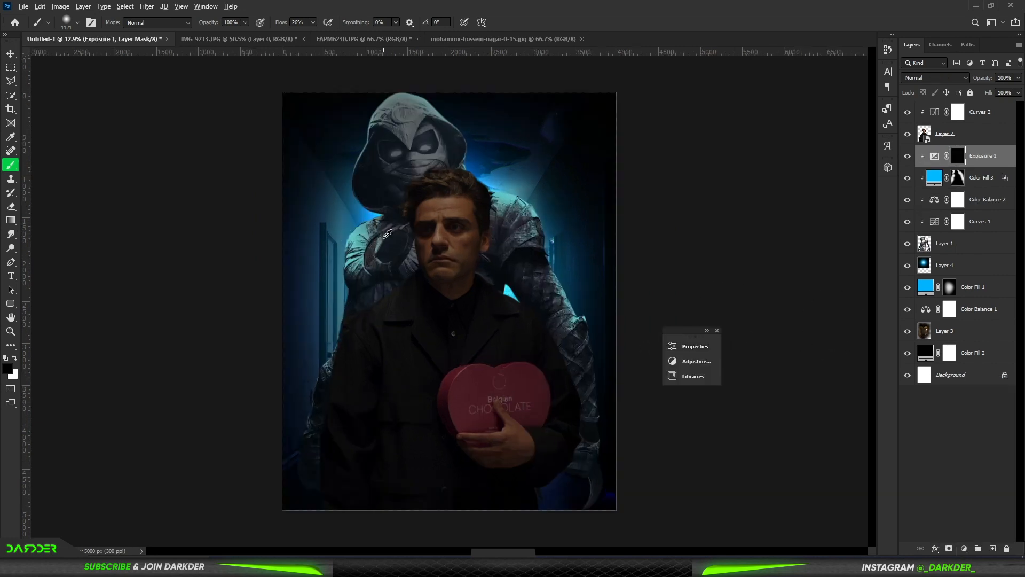
drag(375, 234, 323, 236)
scroll(323, 236, up, 8)
scroll(323, 234, up, 2)
key(x)
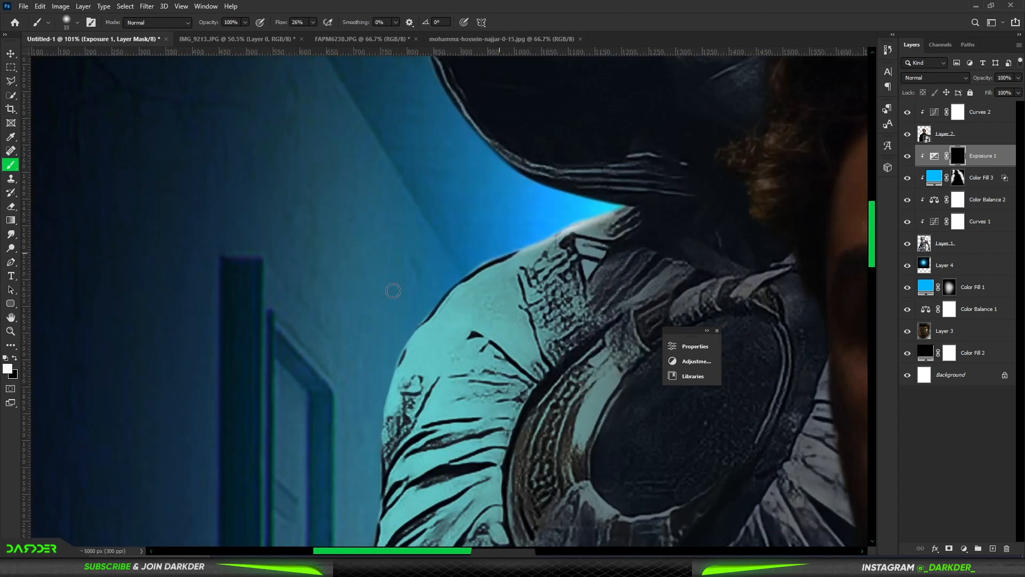
drag(387, 348, 369, 449)
drag(455, 435, 512, 69)
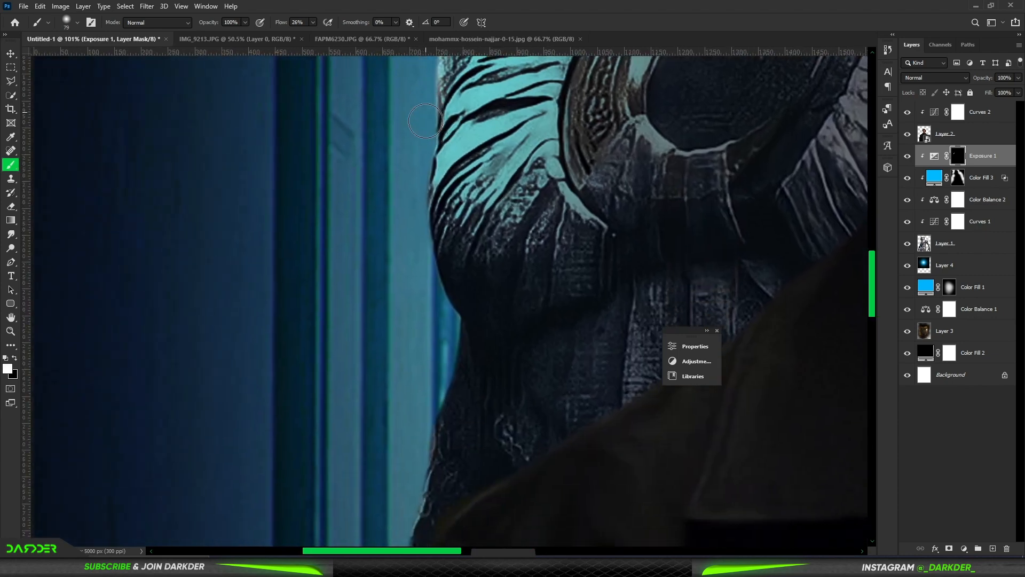
drag(438, 285, 503, 388)
key(x)
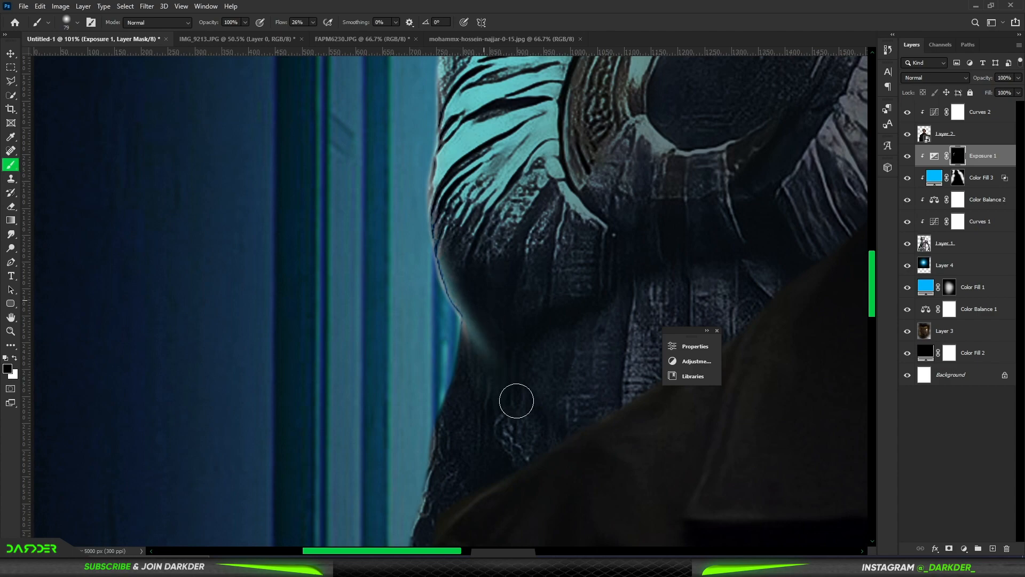
Step: Continue the bright rim on the Exposure mask down the image-left forearm and along the side of Moon Knight's hood
scroll(435, 366, down, 10)
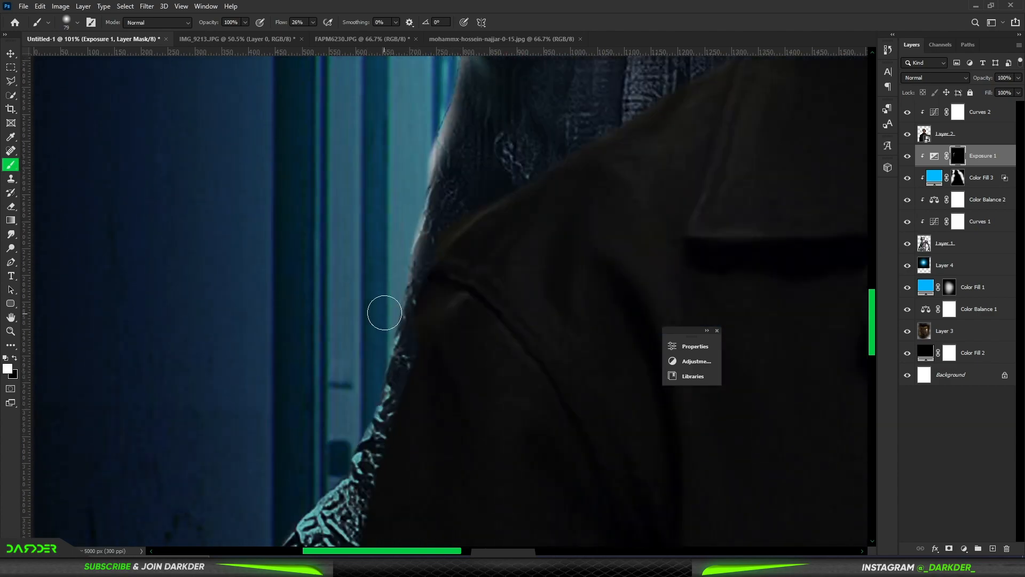
scroll(291, 430, down, 12)
scroll(564, 193, up, 12)
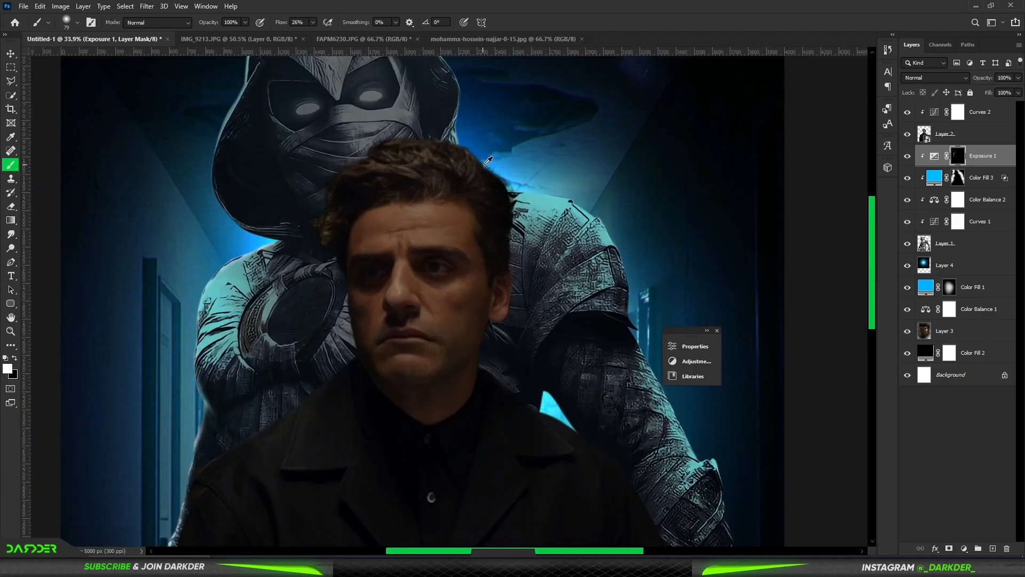
key(x)
scroll(796, 300, down, 6)
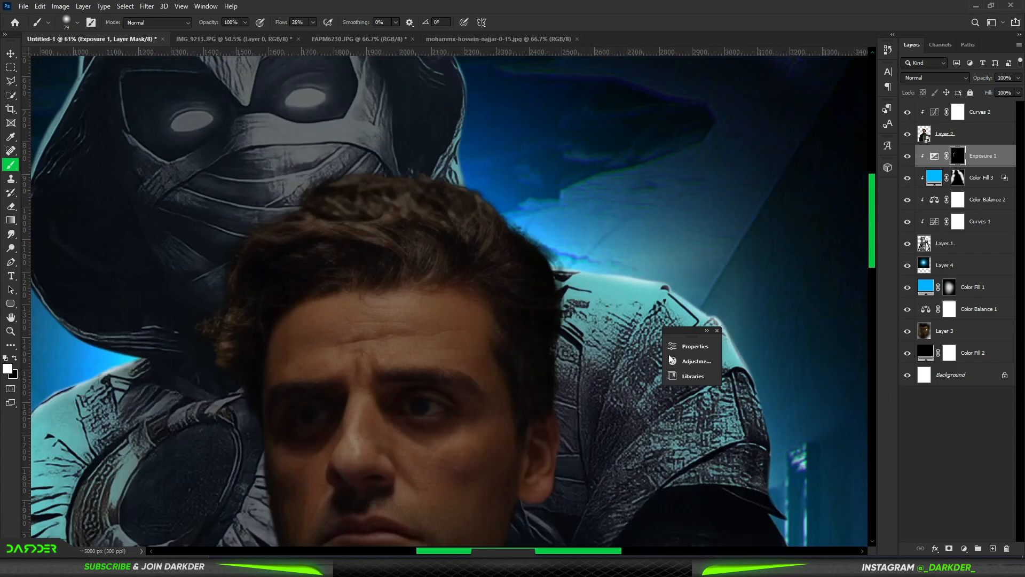
Step: Extend the rim highlight on the Exposure mask to Moon Knight's image-right shoulder and arm and the top of his hood
scroll(595, 431, up, 3)
scroll(534, 475, down, 5)
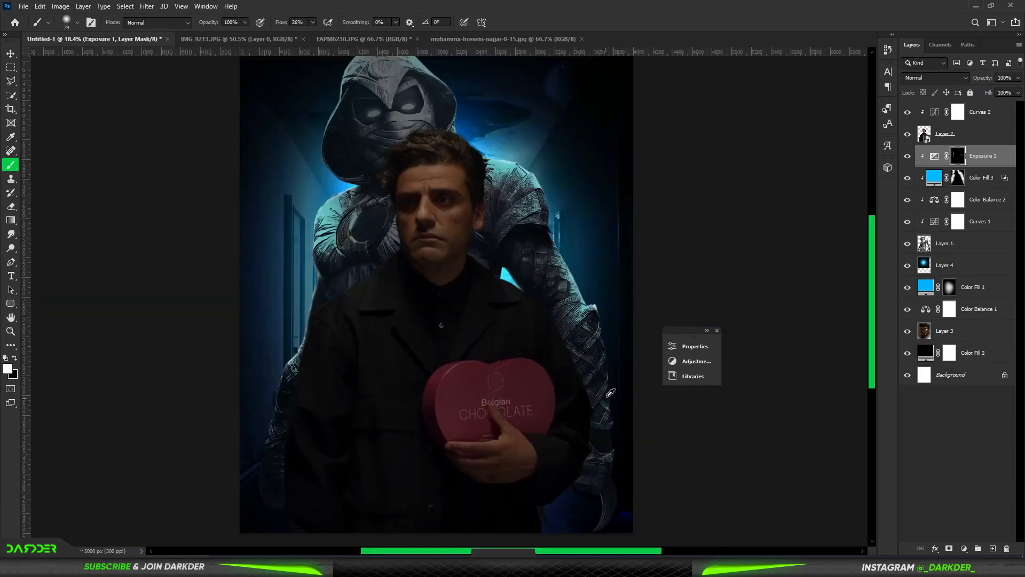
scroll(620, 405, up, 1)
scroll(601, 376, down, 2)
scroll(518, 278, up, 6)
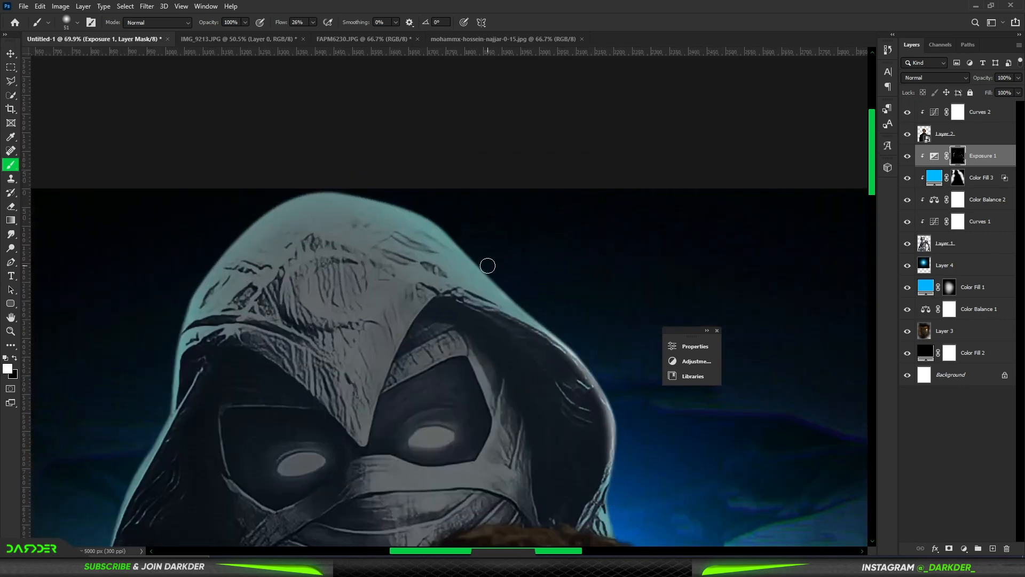
scroll(242, 350, down, 6)
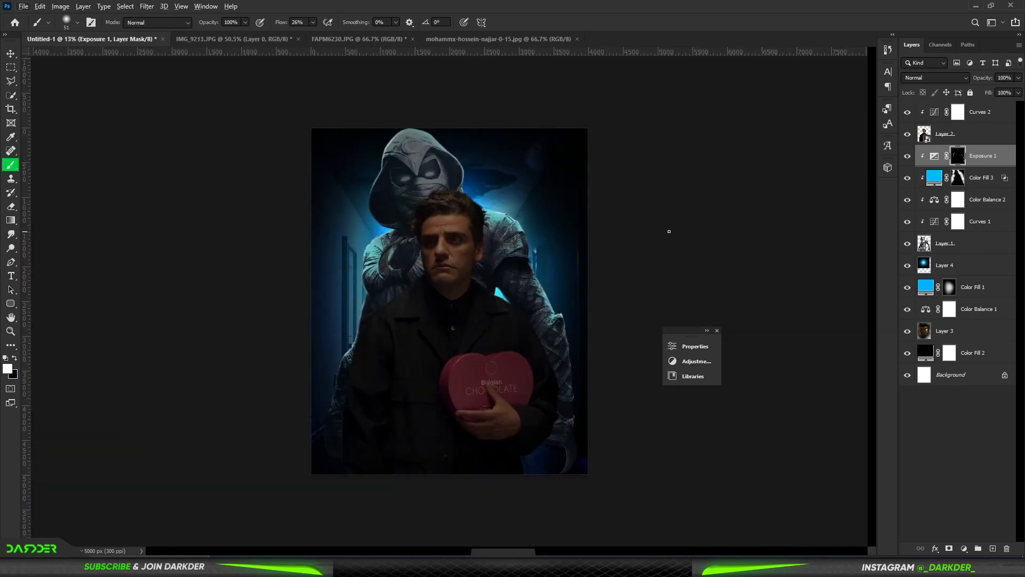
Step: Add an unclipped blue solid colour fill in Linear Dodge (Add) mode above the Exposure adjustment and invert its mask
click(964, 549)
click(953, 355)
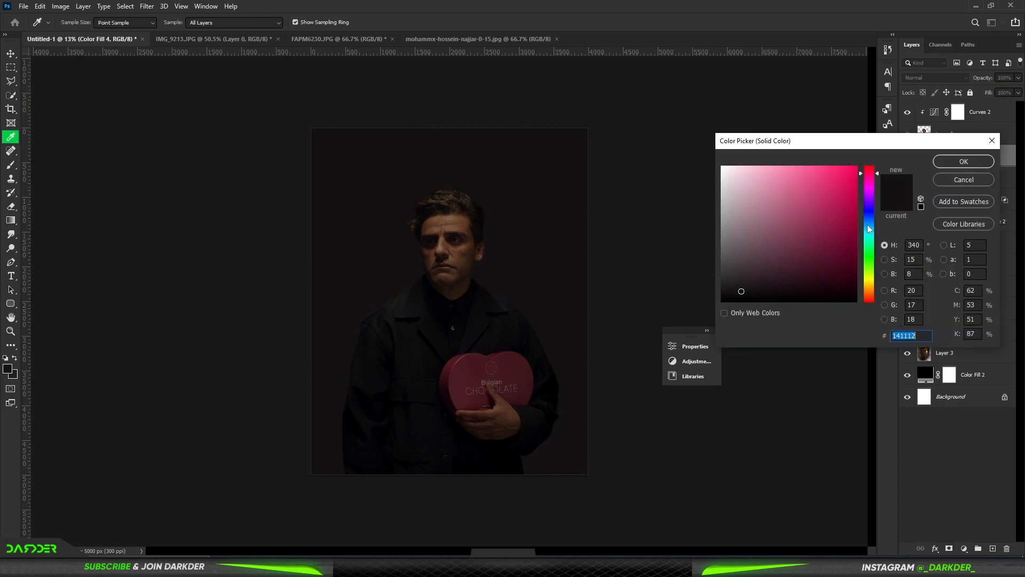
click(961, 160)
click(948, 77)
click(929, 181)
click(949, 155)
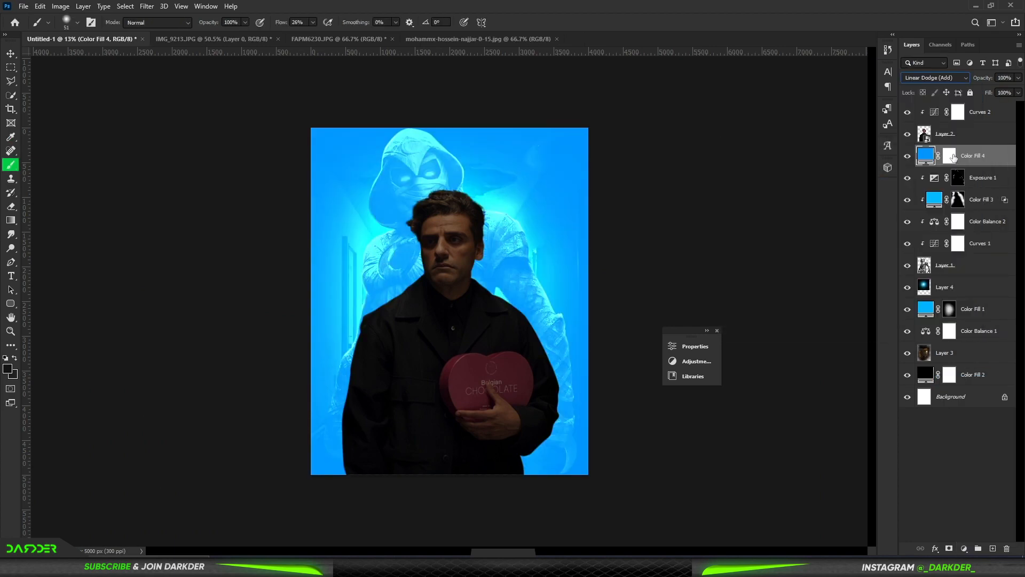
key(ctrl+i)
scroll(382, 235, up, 5)
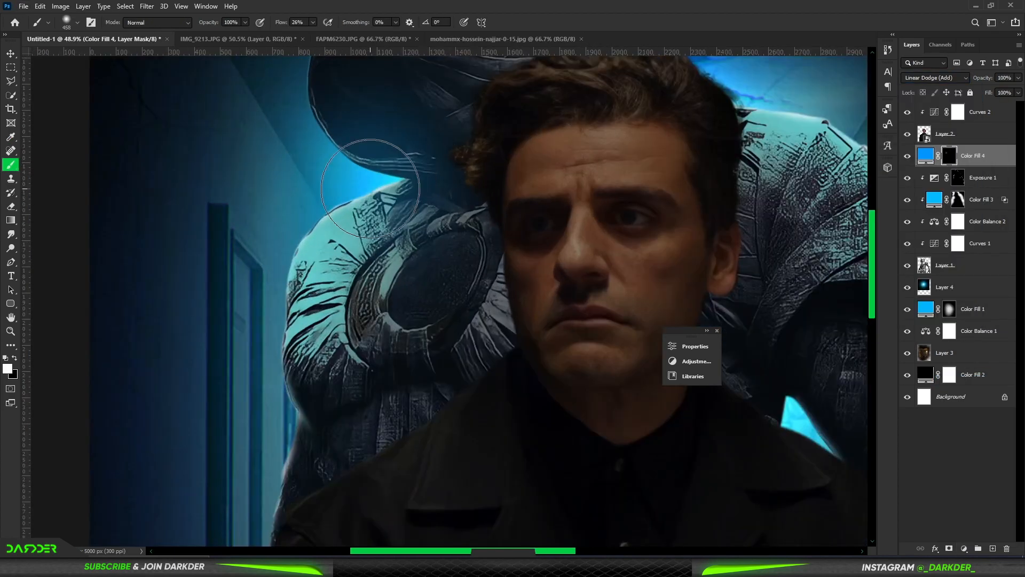
Step: Paint a soft blue glow on the Linear Dodge fill's mask around Moon Knight's shoulders and the edge of his hood
drag(374, 188, 288, 386)
scroll(368, 325, down, 5)
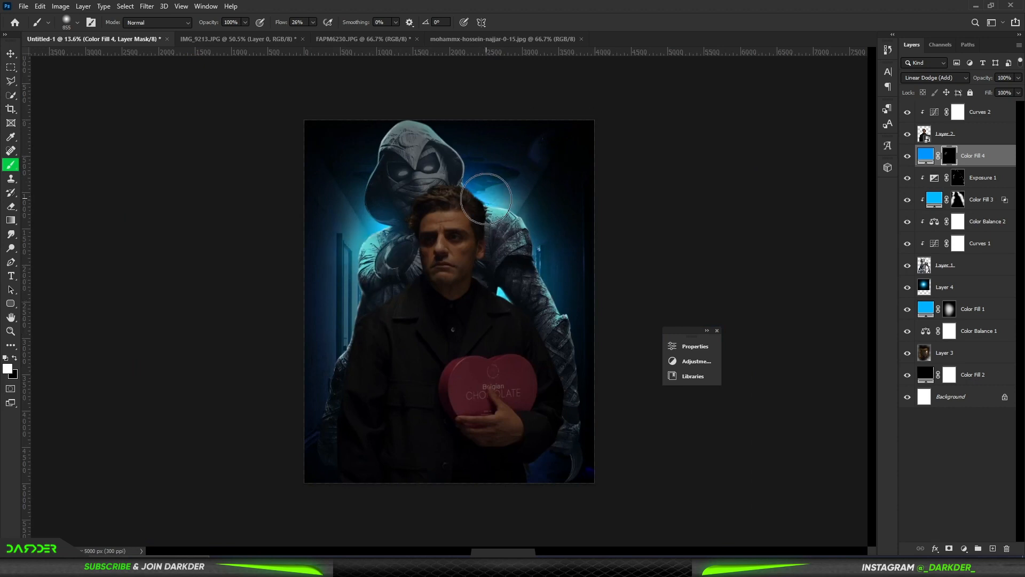
key(z)
click(185, 187)
click(10, 165)
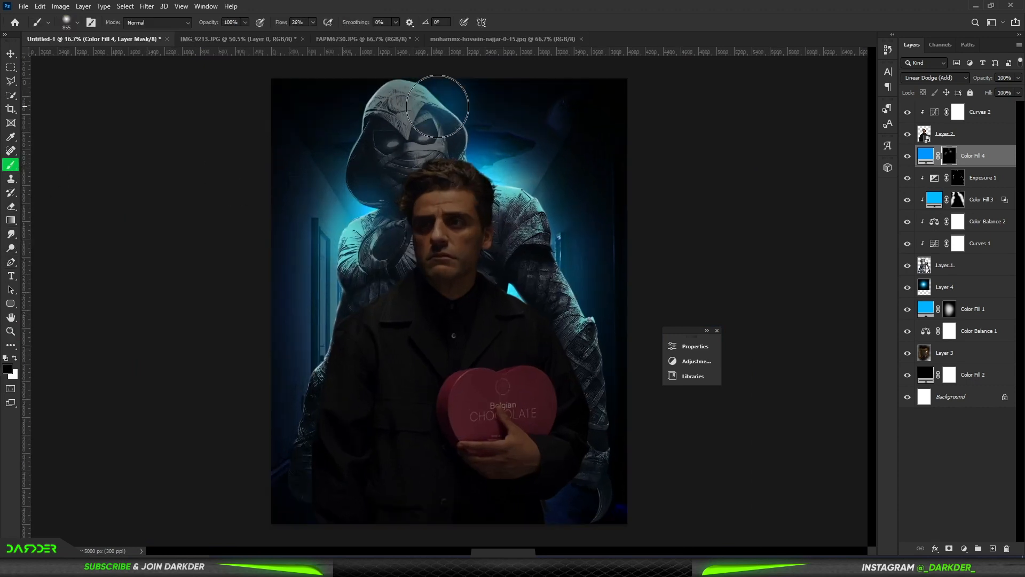
Step: Build up a faint, wide blue haze around Moon Knight on the same mask with a very large brush at 3% flow
drag(538, 248, 527, 304)
scroll(449, 297, down, 2)
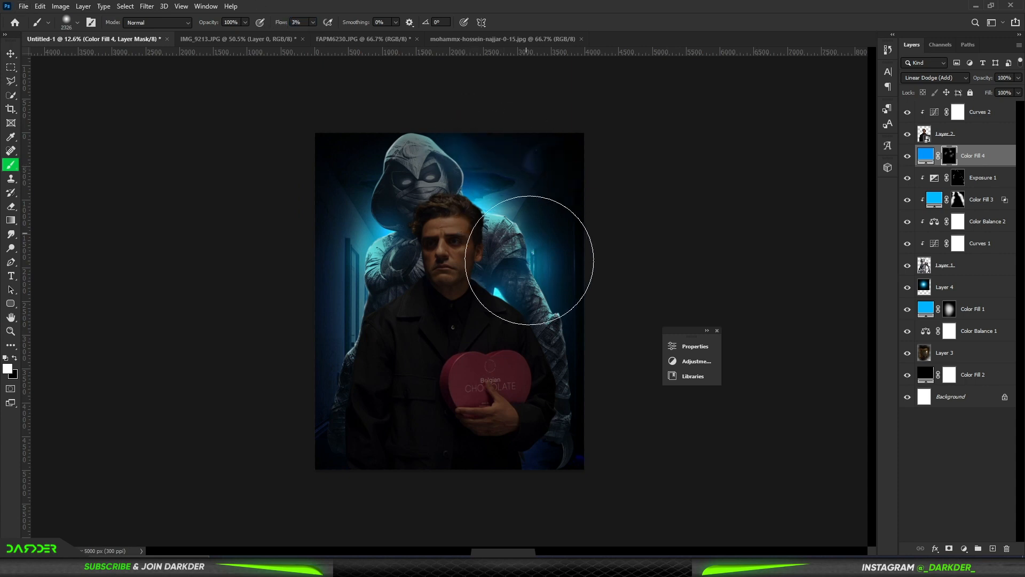
drag(353, 166, 409, 485)
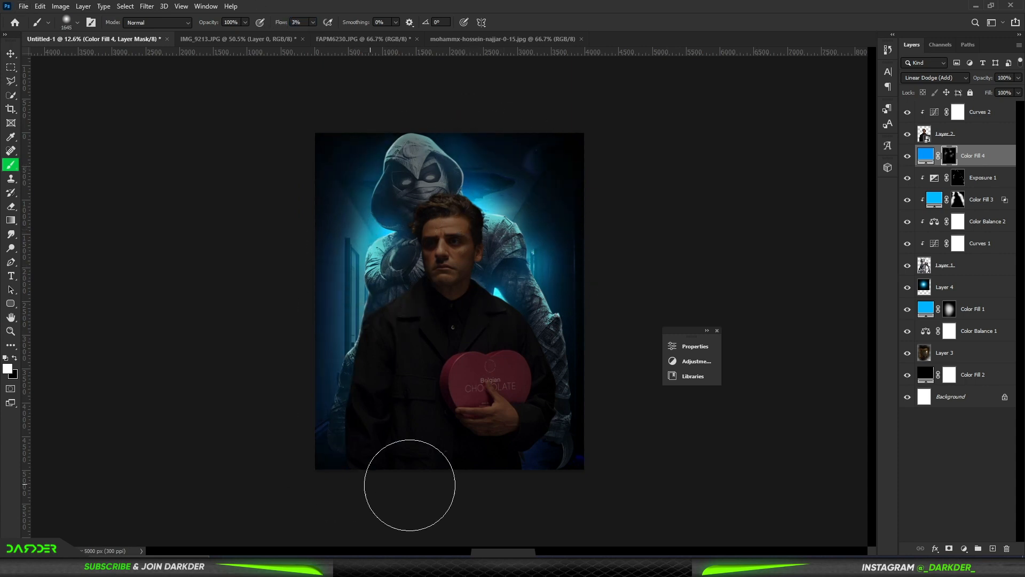
scroll(498, 335, up, 1)
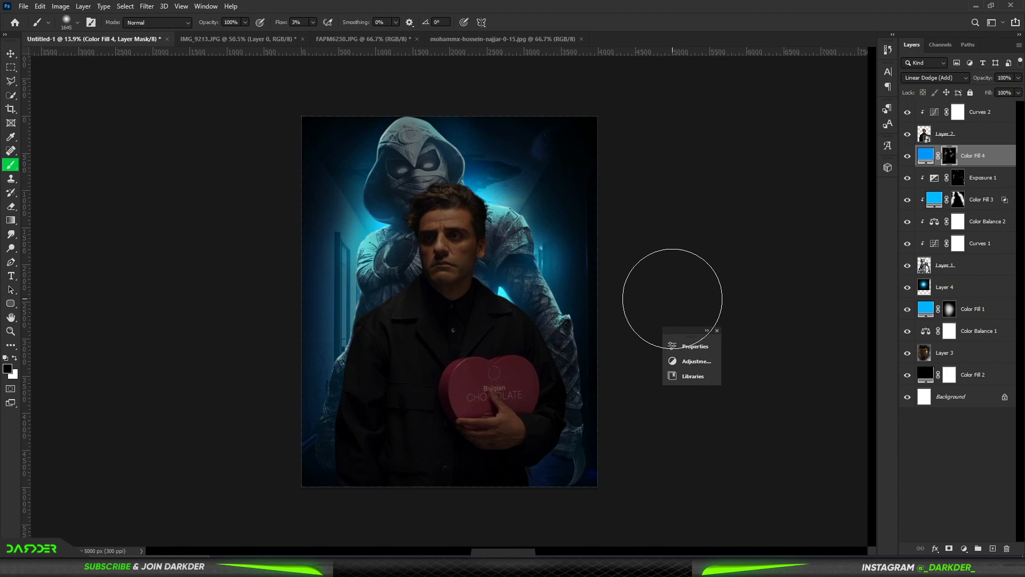
Step: Brighten Moon Knight's glowing eyes by painting black over both of them on his Curves mask at 31% flow
click(959, 243)
scroll(395, 155, up, 10)
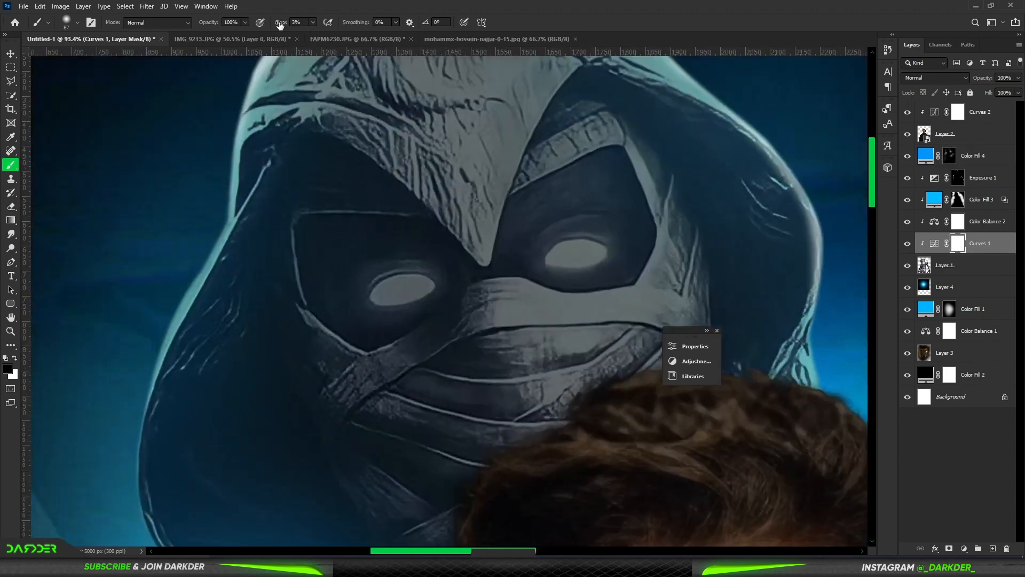
drag(583, 255, 567, 256)
drag(580, 254, 634, 260)
click(579, 259)
mouse_move(417, 292)
mouse_down()
mouse_move(389, 297)
mouse_move(427, 301)
mouse_up()
click(398, 293)
scroll(428, 306, down, 10)
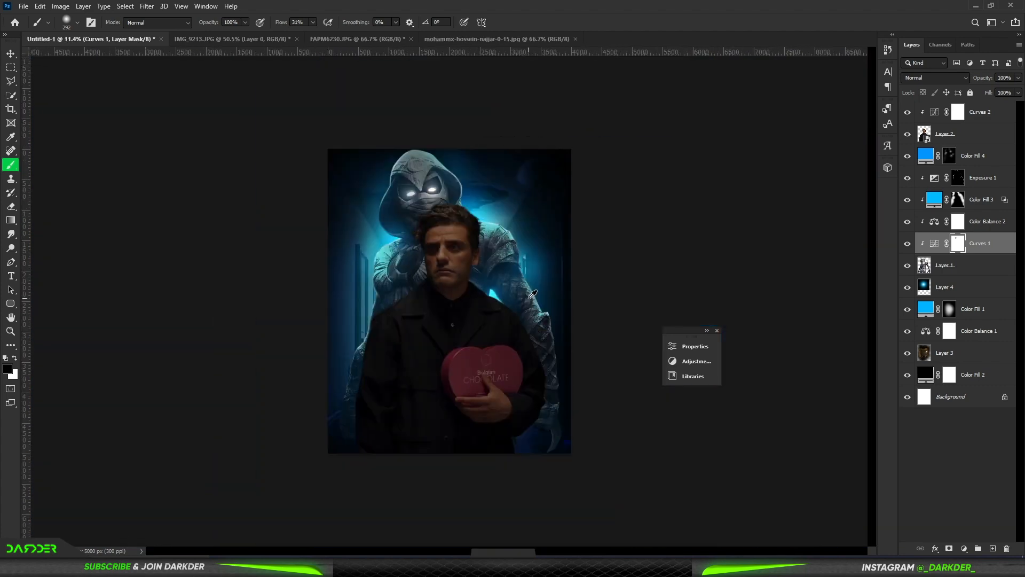
Step: Add a clipped Color Balance above the man's Curves with midtones at Cyan/Red -20 and Yellow/Blue +23
click(981, 118)
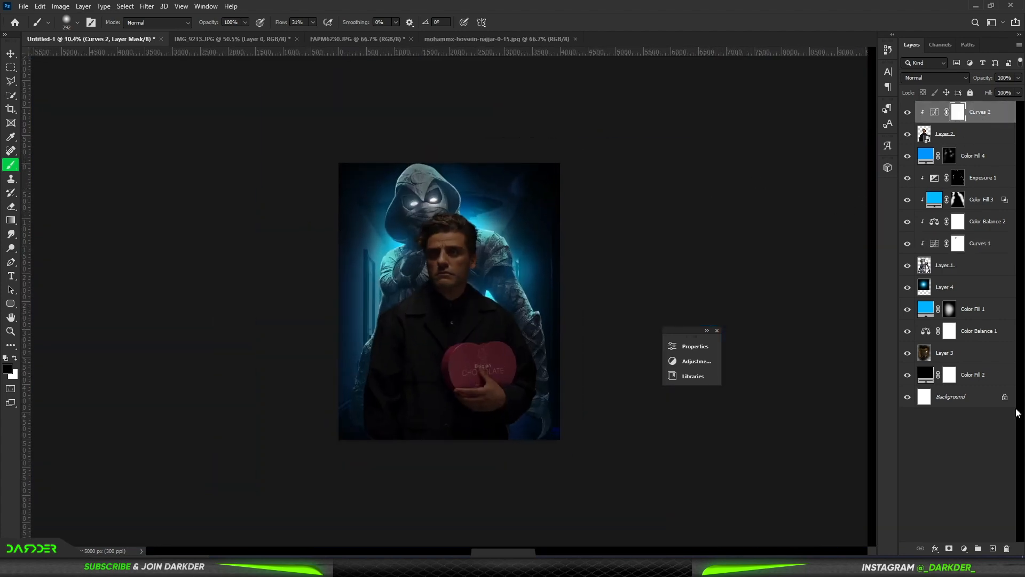
click(964, 548)
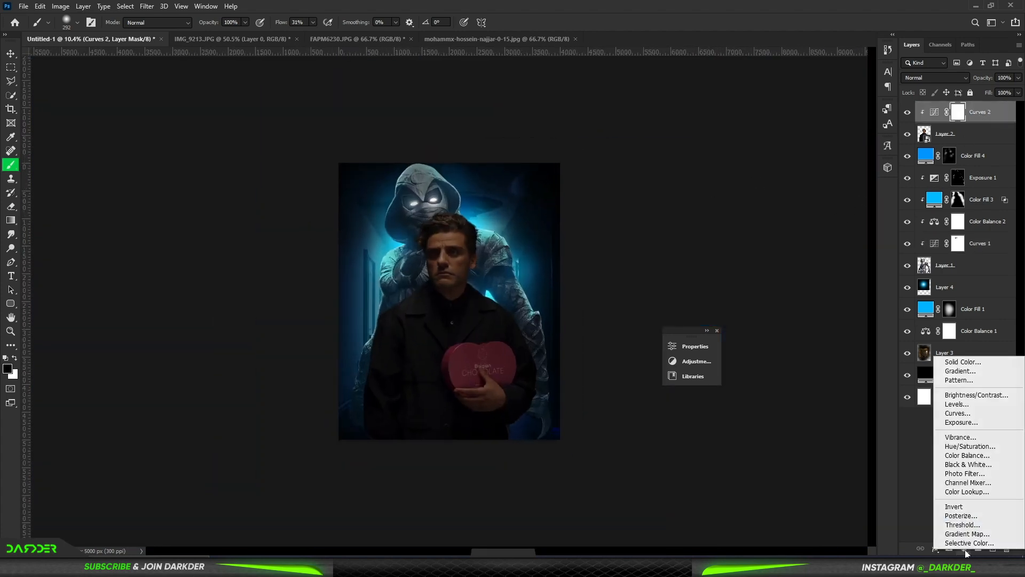
click(952, 457)
drag(568, 402, 557, 404)
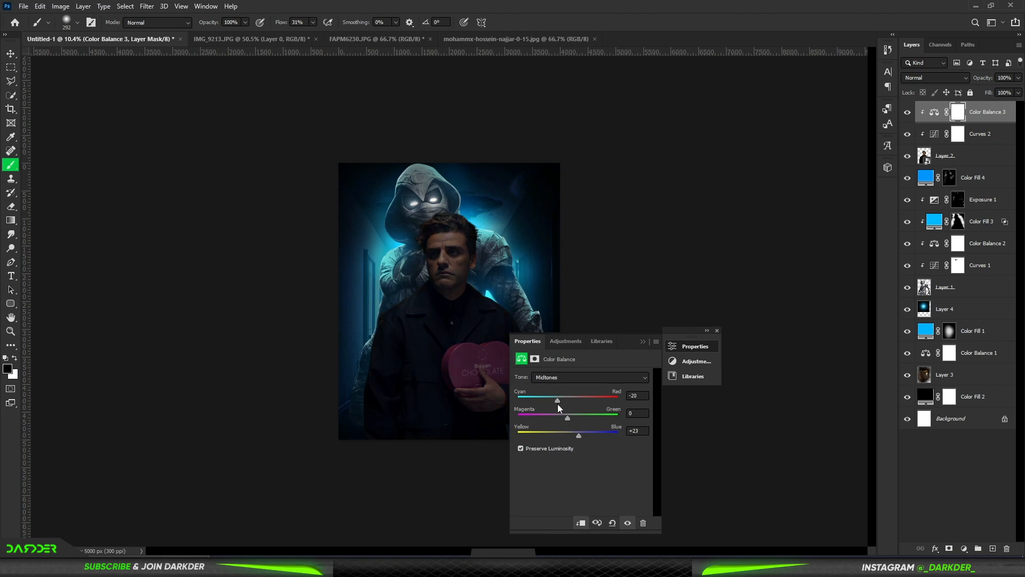
click(643, 343)
click(717, 331)
key(ctrl+0)
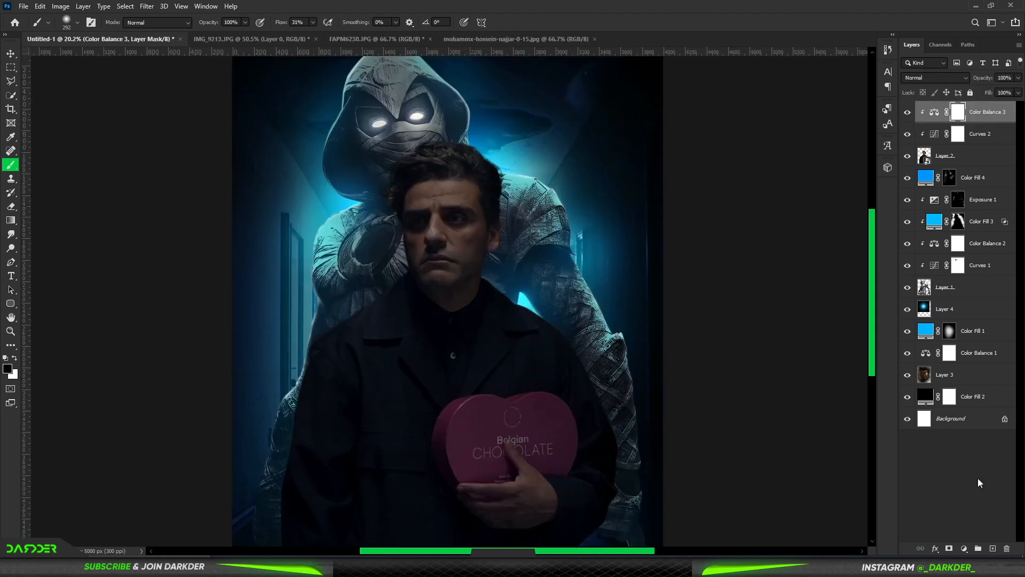
Step: Add a 00b4ff solid colour fill in Linear Dodge (Add) mode, clipped to the man
click(964, 548)
click(951, 355)
click(869, 227)
drag(852, 228, 866, 162)
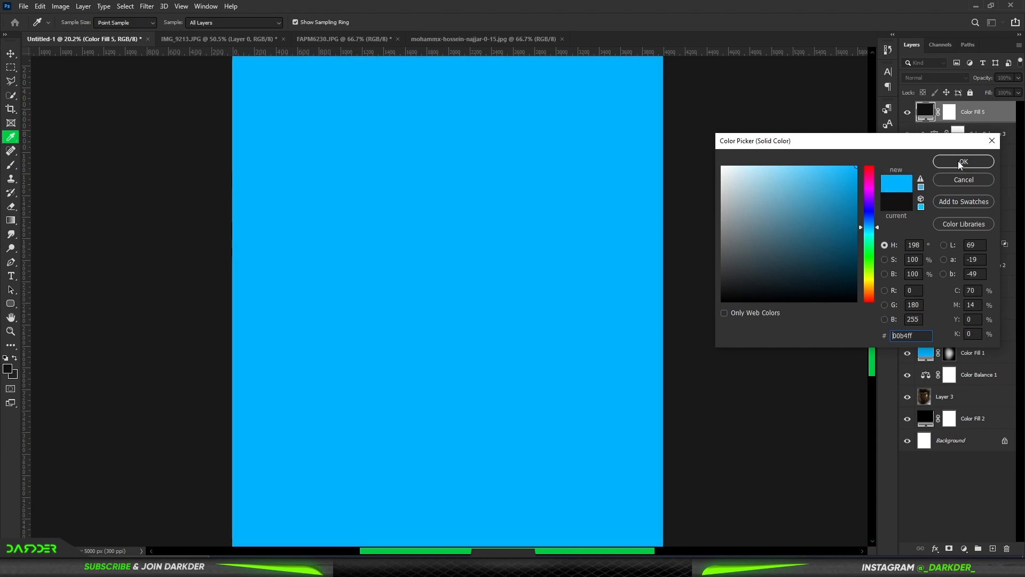
click(964, 162)
click(958, 78)
click(950, 182)
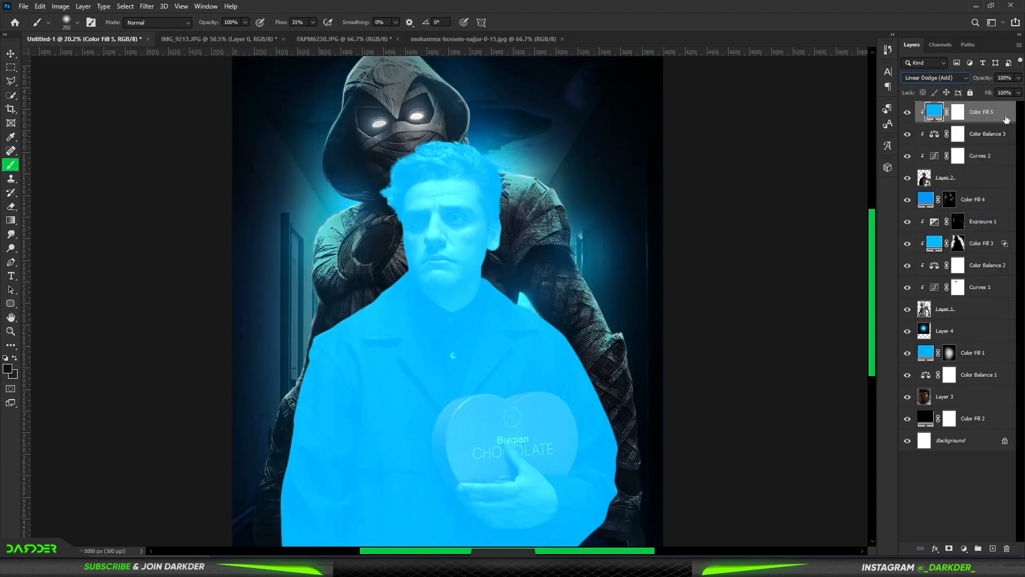
Step: Split the man's blue fill Underlying Layer shadow slider to 17 / 86 in Blend If and invert the fill's mask
double_click(999, 119)
mouse_move(752, 447)
mouse_down()
mouse_move(800, 447)
mouse_move(766, 448)
mouse_up()
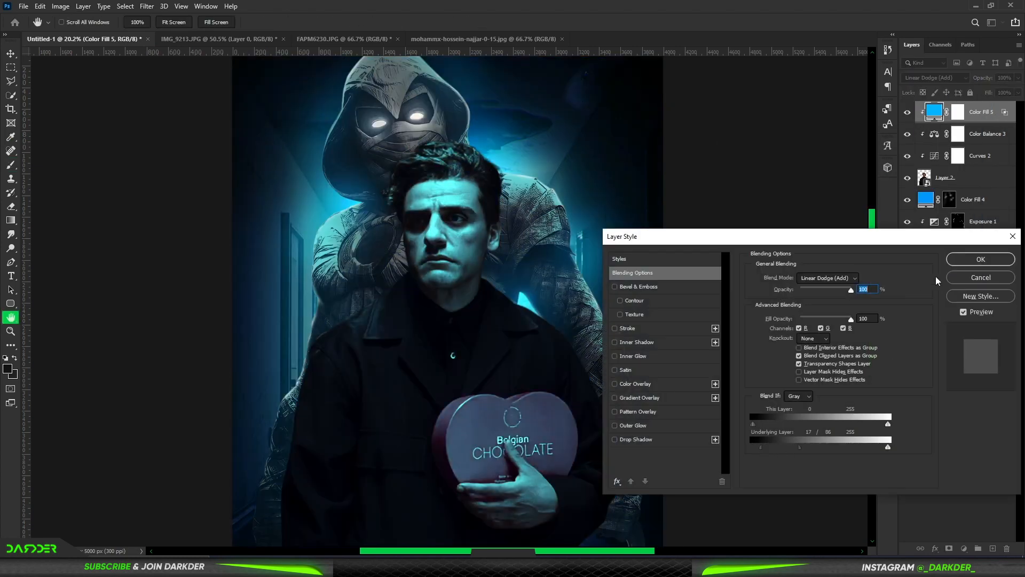
click(978, 259)
key(b)
click(957, 111)
key(ctrl+i)
Step: Paint blue light in white on the fill's mask over the man's hair, ear and image-left shoulder
alt+scroll(453, 167, up, 2)
key(x)
alt+drag(470, 183, 499, 190)
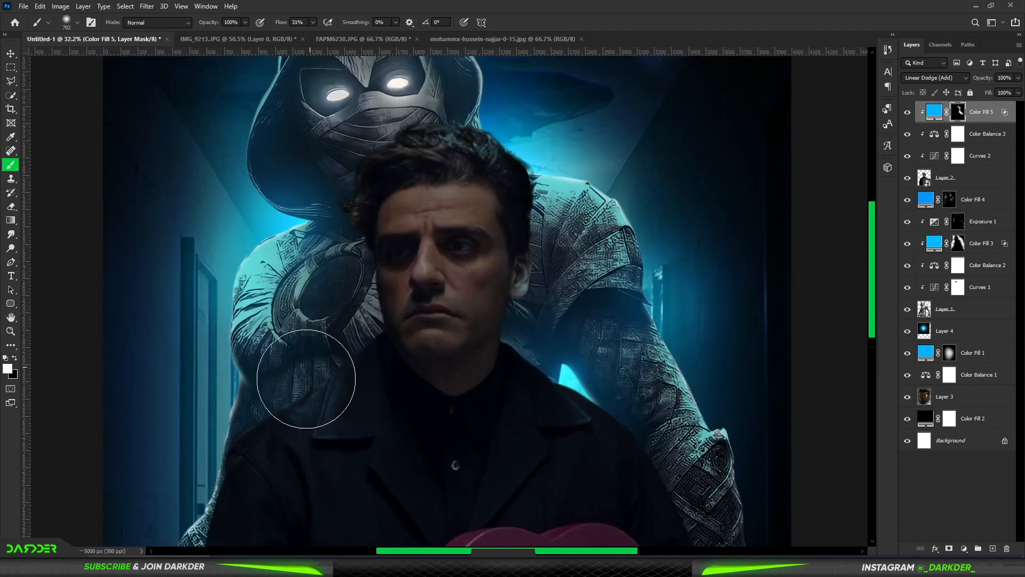
drag(306, 379, 207, 480)
scroll(251, 448, down, 5)
scroll(267, 429, up, 1)
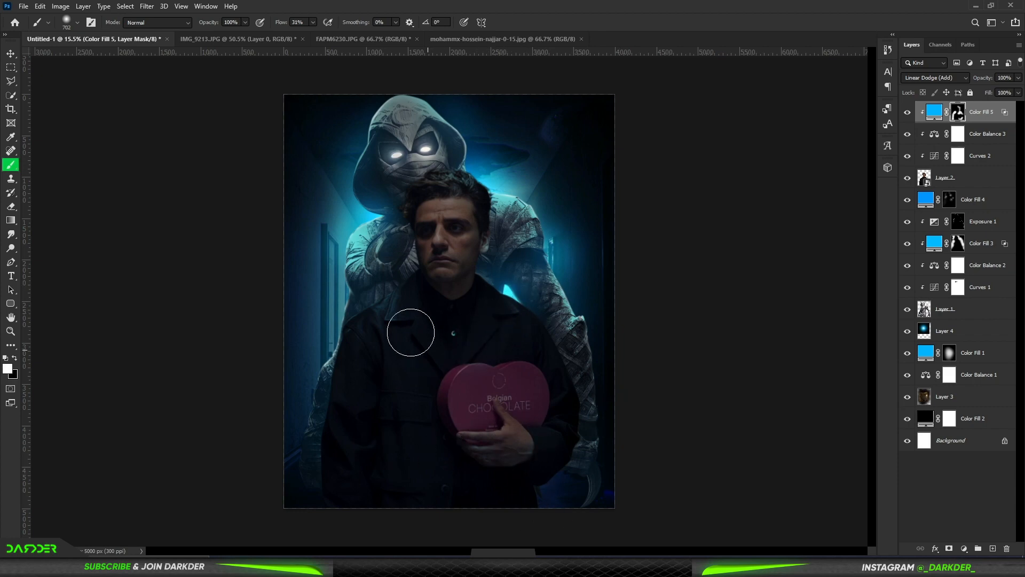
Step: Extend the blue light over the man's face and soften it with black at 21% flow on the fill's mask
scroll(457, 206, up, 2)
mouse_move(473, 237)
mouse_down()
mouse_move(522, 236)
mouse_move(507, 248)
mouse_up()
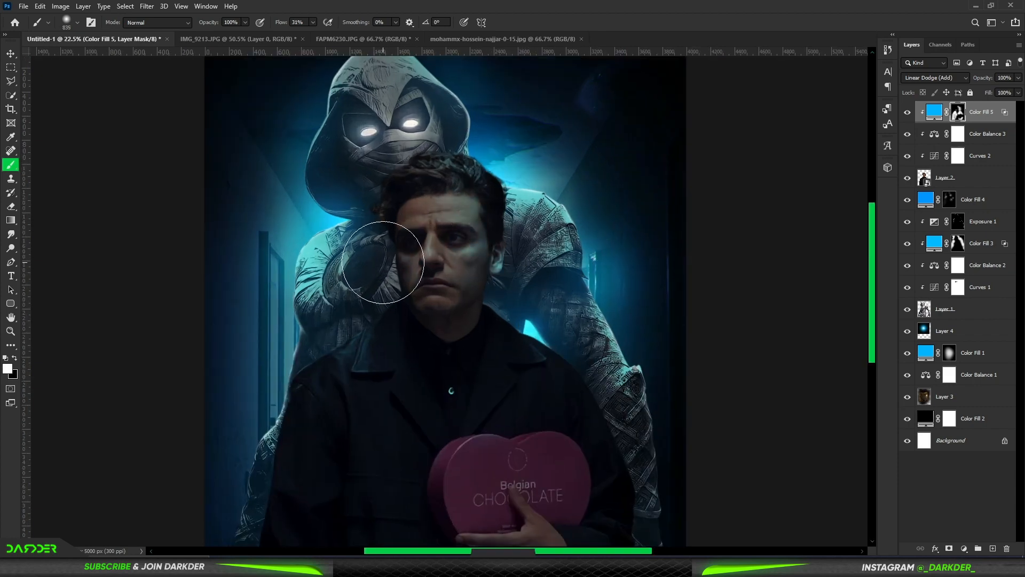
scroll(305, 293, down, 2)
scroll(458, 221, up, 5)
drag(280, 23, 267, 34)
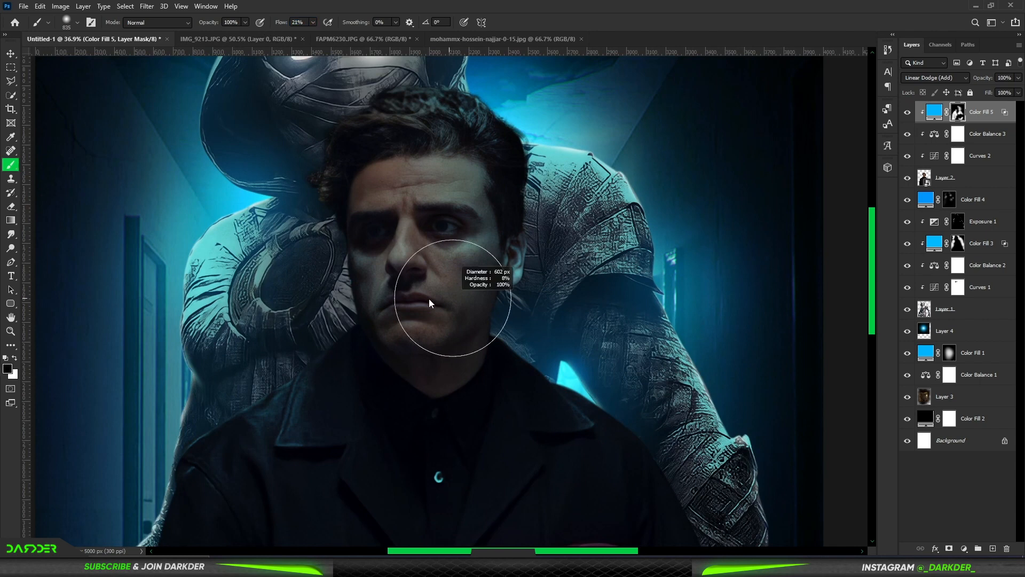
drag(430, 299, 428, 299)
scroll(430, 299, down, 6)
scroll(454, 251, up, 2)
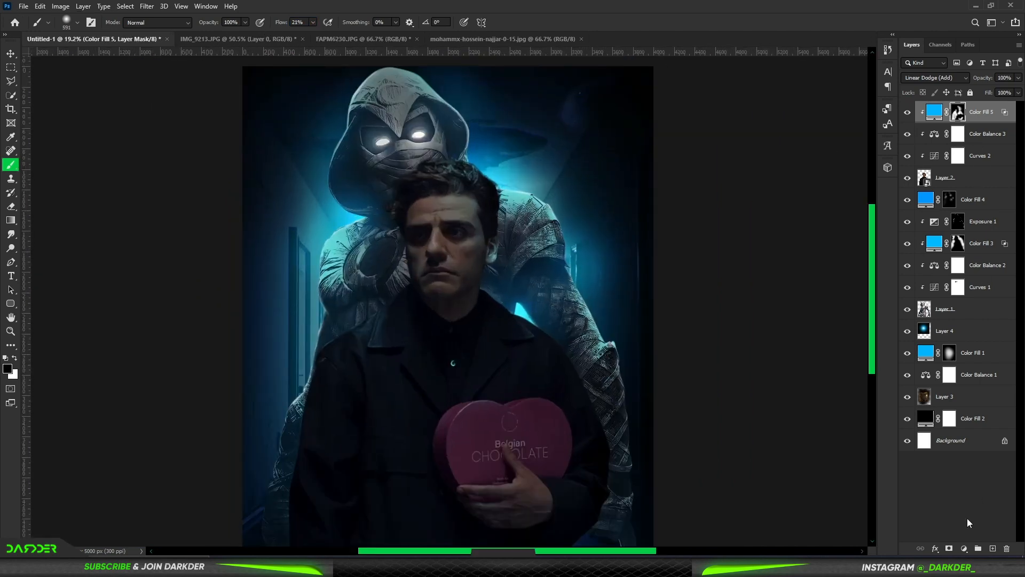
Step: Add an Exposure adjustment clipped to the man with exposure at +7.33
click(963, 549)
click(961, 423)
drag(581, 403, 619, 404)
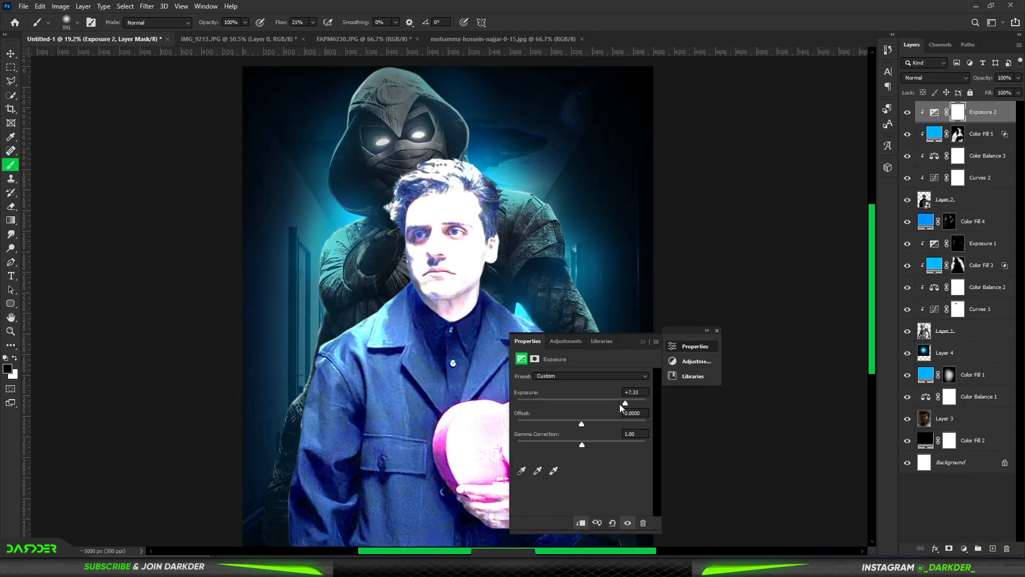
Step: Split the man's Exposure Underlying Layer shadow slider to 19 / 104 in Blend If and invert its mask
double_click(995, 119)
alt+drag(753, 447, 808, 447)
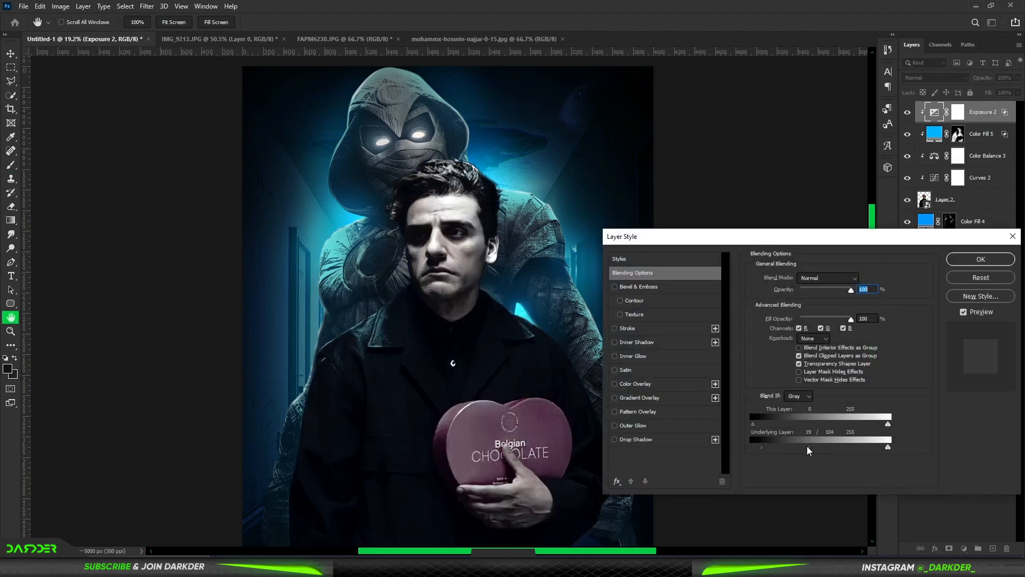
click(980, 259)
click(958, 112)
key(ctrl+i)
Step: Paint bright highlights in white on the man's Exposure mask along his hair and the edge of his face
scroll(435, 161, up, 8)
alt+drag(430, 217, 329, 235)
key(x)
mouse_move(487, 218)
mouse_down()
mouse_move(373, 243)
mouse_move(300, 295)
mouse_move(313, 329)
mouse_up()
alt+drag(502, 294, 479, 294)
drag(479, 294, 488, 219)
scroll(350, 327, down, 9)
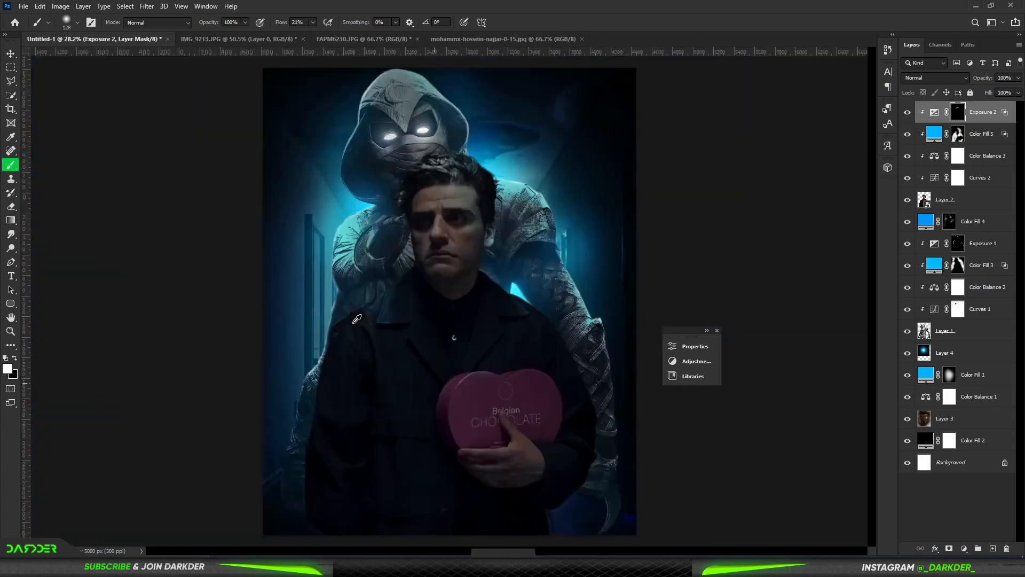
Step: Tone down the hair highlights by painting black on the man's Exposure mask
scroll(436, 174, up, 7)
key(x)
alt+drag(419, 222, 458, 223)
scroll(282, 307, down, 9)
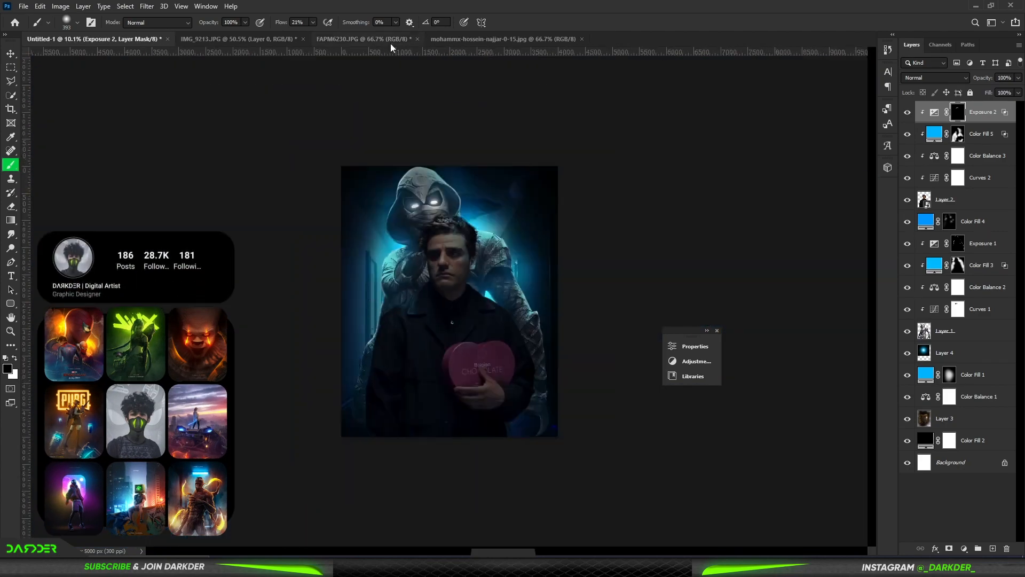
Step: Bring the blue glow image into the composite and place its layer directly beneath the man's layer
click(449, 39)
click(342, 37)
key(v)
click(101, 40)
drag(101, 39, 450, 437)
click(739, 295)
drag(974, 113, 979, 235)
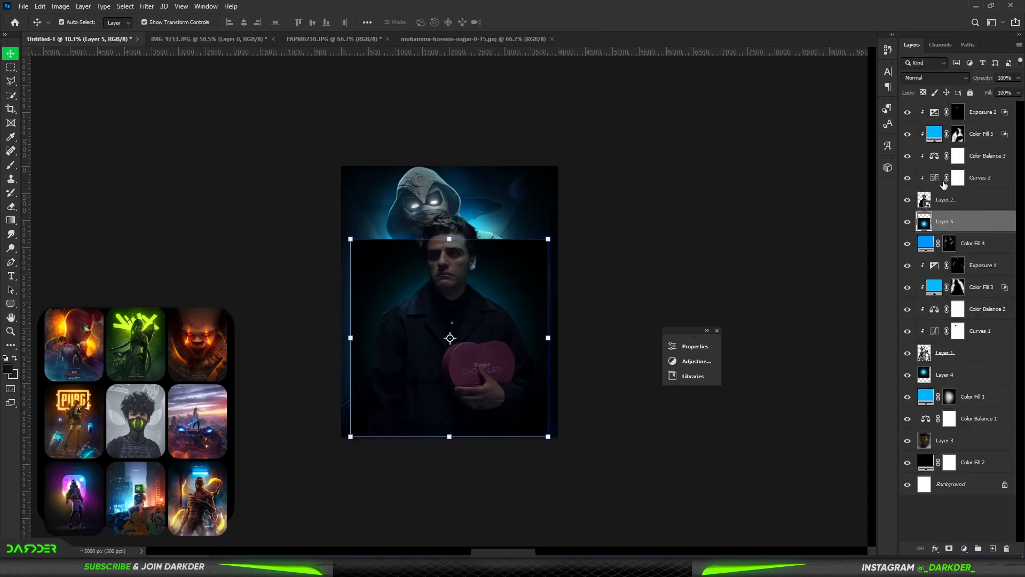
Step: Set the new glow layer to Linear Dodge (Add) and move it up behind the man's upper body
click(949, 79)
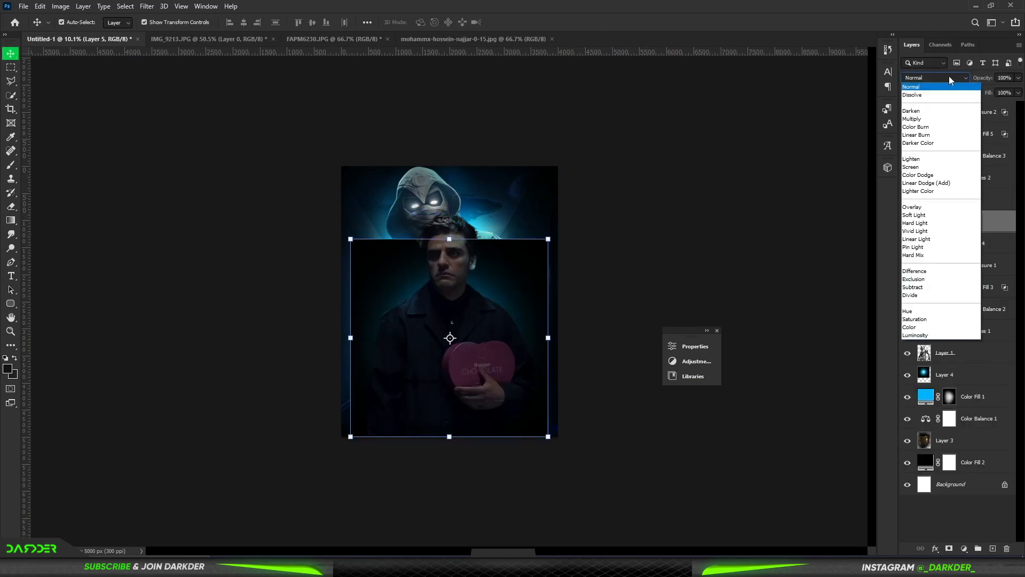
click(926, 182)
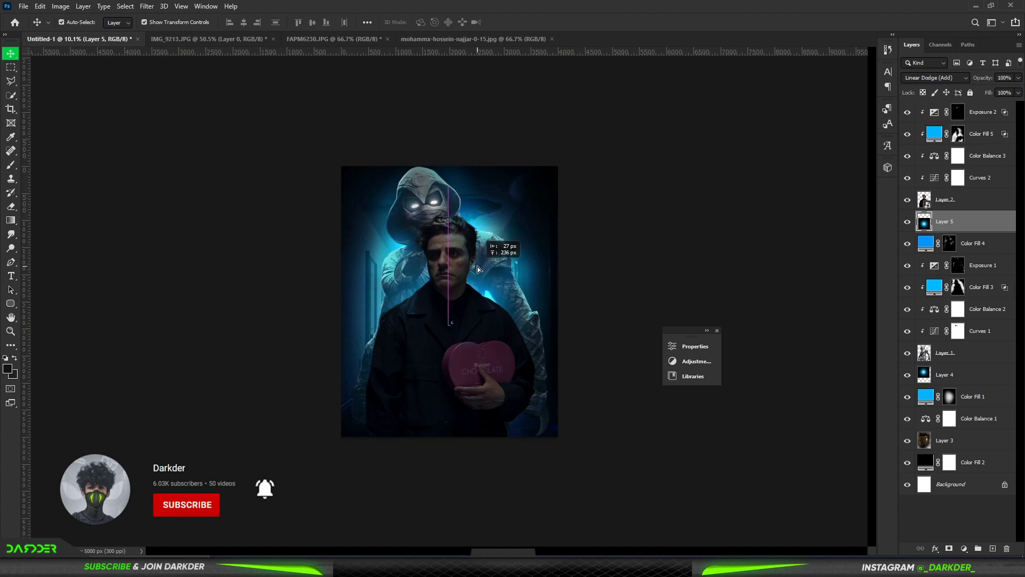
drag(477, 269, 476, 268)
click(769, 228)
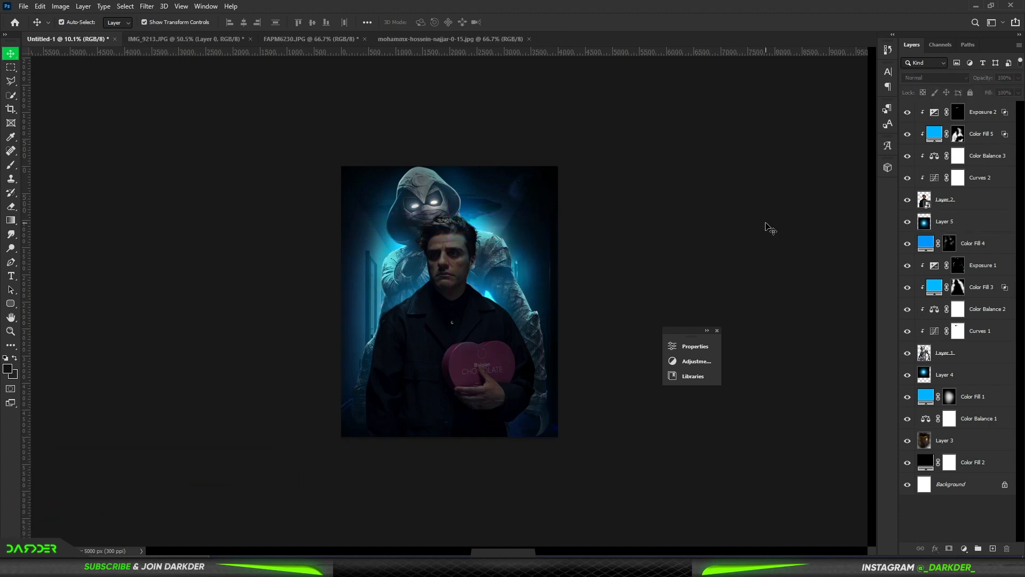
scroll(470, 309, up, 4)
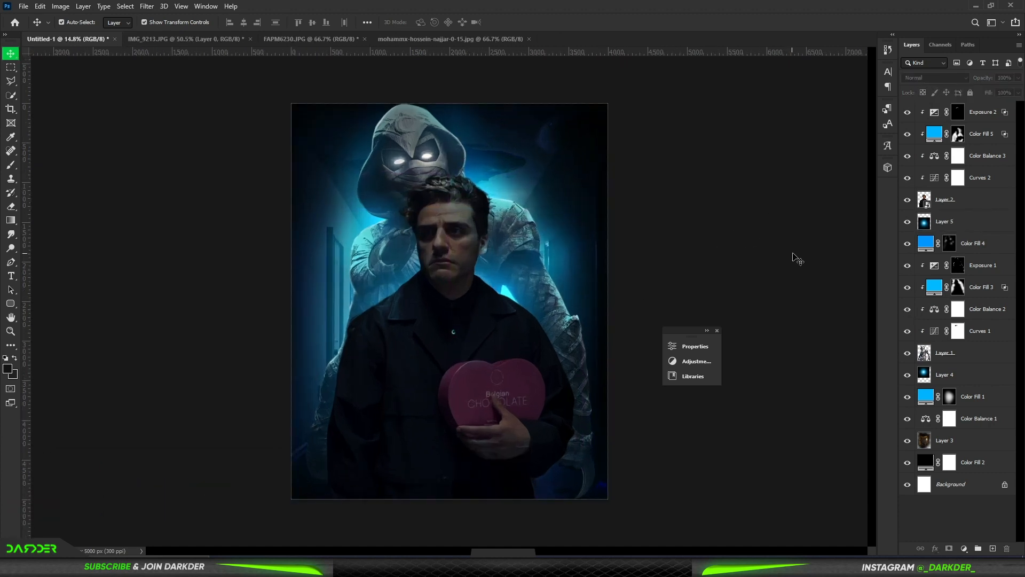
Step: Add an unclipped Exposure adjustment above all layers, raise its exposure strongly and invert its mask
click(976, 201)
click(986, 113)
click(993, 548)
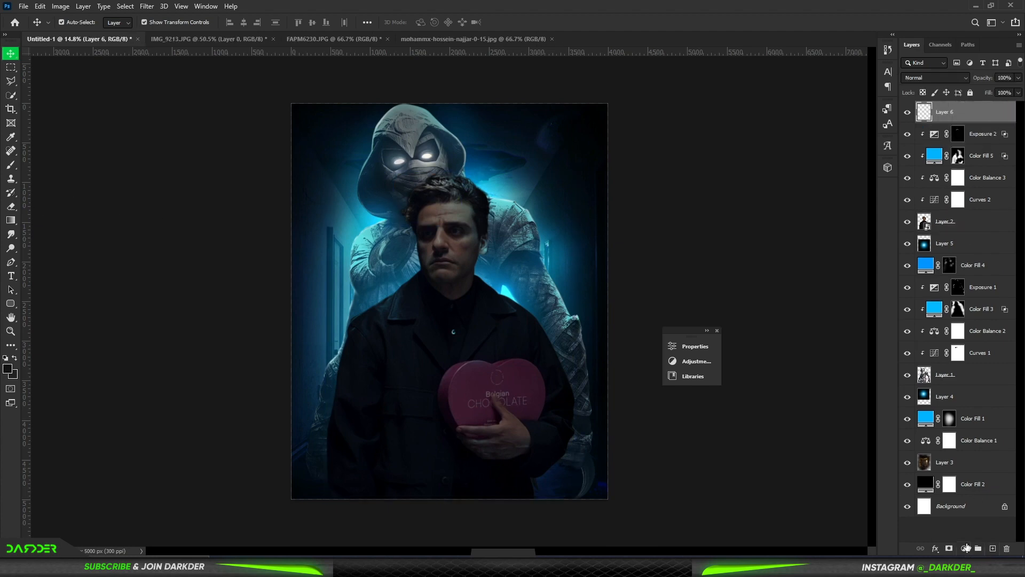
key(ctrl+z)
click(964, 549)
click(956, 425)
drag(581, 403, 635, 412)
click(642, 341)
key(ctrl+i)
Step: Paint the man's image-right eye solid white on his layer with a small soft brush at 42% flow
click(446, 225)
drag(446, 225, 571, 249)
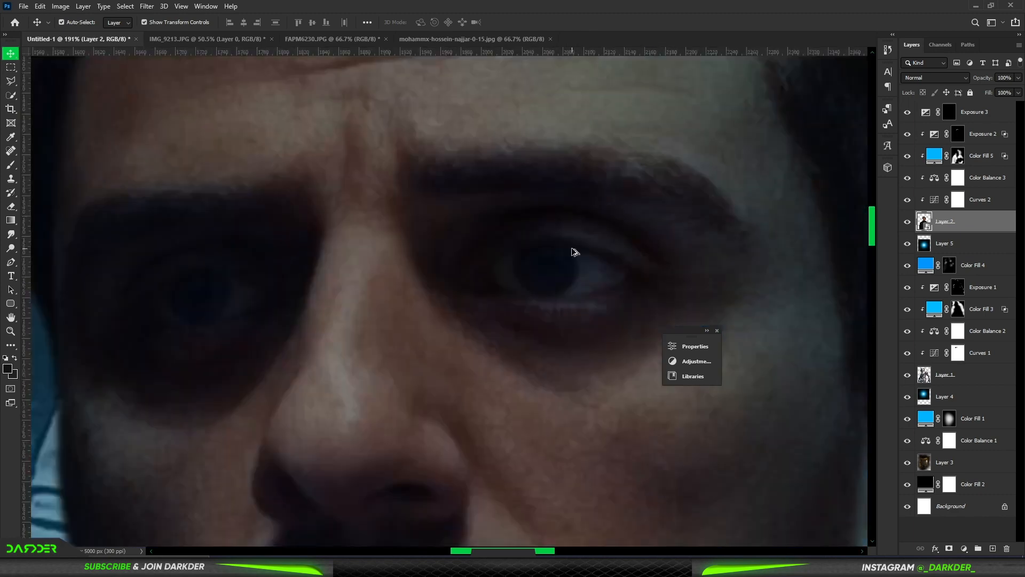
scroll(572, 248, up, 3)
click(10, 165)
click(421, 215)
click(498, 217)
drag(538, 288, 499, 288)
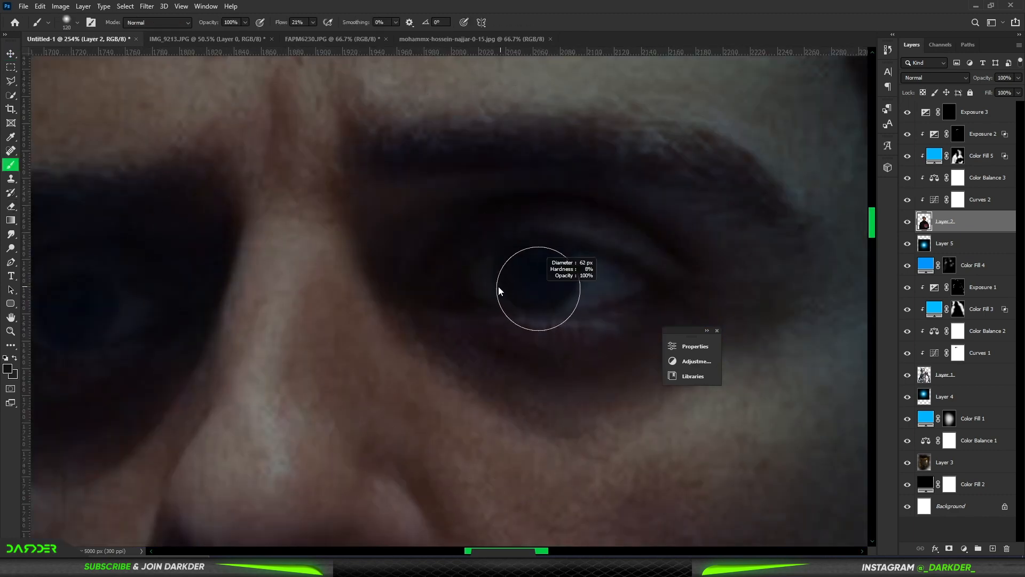
click(7, 368)
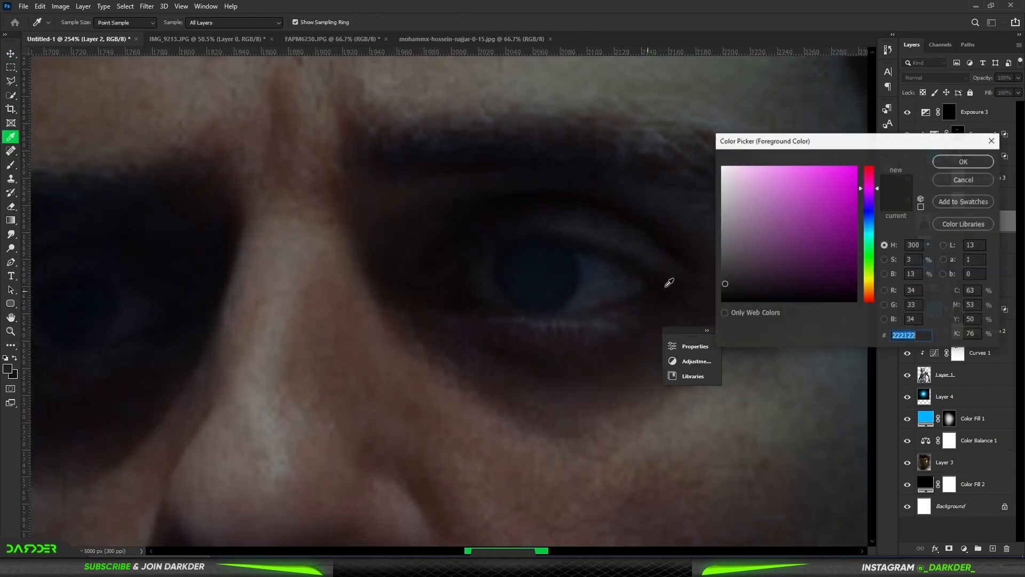
click(724, 169)
click(906, 164)
mouse_move(503, 267)
mouse_down()
mouse_move(558, 280)
mouse_move(507, 273)
mouse_move(539, 261)
mouse_move(630, 283)
mouse_move(535, 303)
mouse_move(468, 290)
mouse_move(513, 284)
mouse_up()
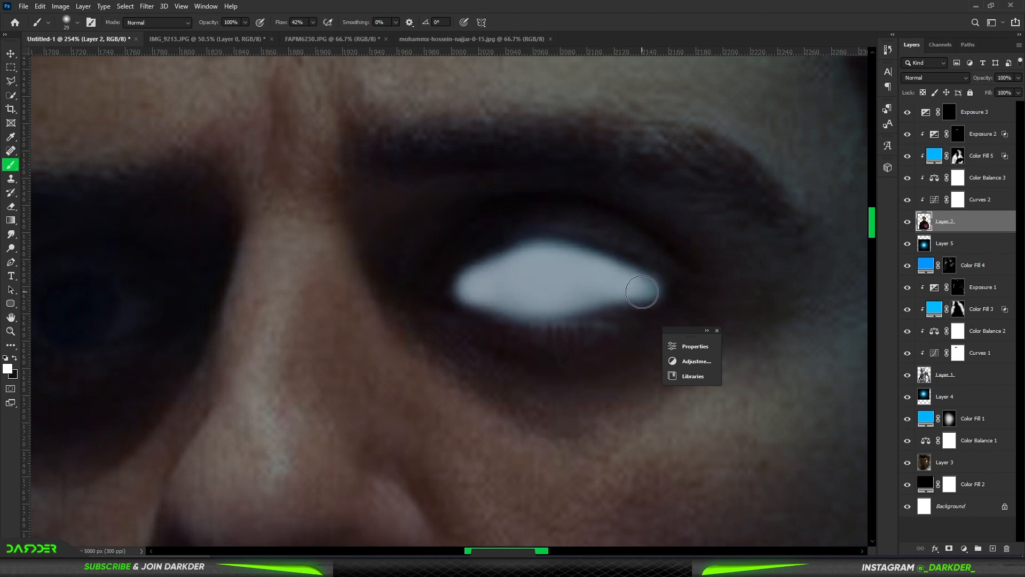
Step: Paint the man's image-left eye solid white on his layer to match the other eye
mouse_move(440, 291)
mouse_down()
mouse_move(525, 264)
mouse_move(649, 290)
mouse_move(500, 266)
mouse_move(401, 315)
mouse_move(481, 326)
mouse_move(591, 302)
mouse_move(461, 291)
mouse_move(491, 295)
mouse_up()
scroll(595, 287, down, 8)
scroll(539, 286, up, 9)
drag(492, 295, 588, 299)
click(510, 308)
scroll(509, 306, down, 4)
key(ctrl+0)
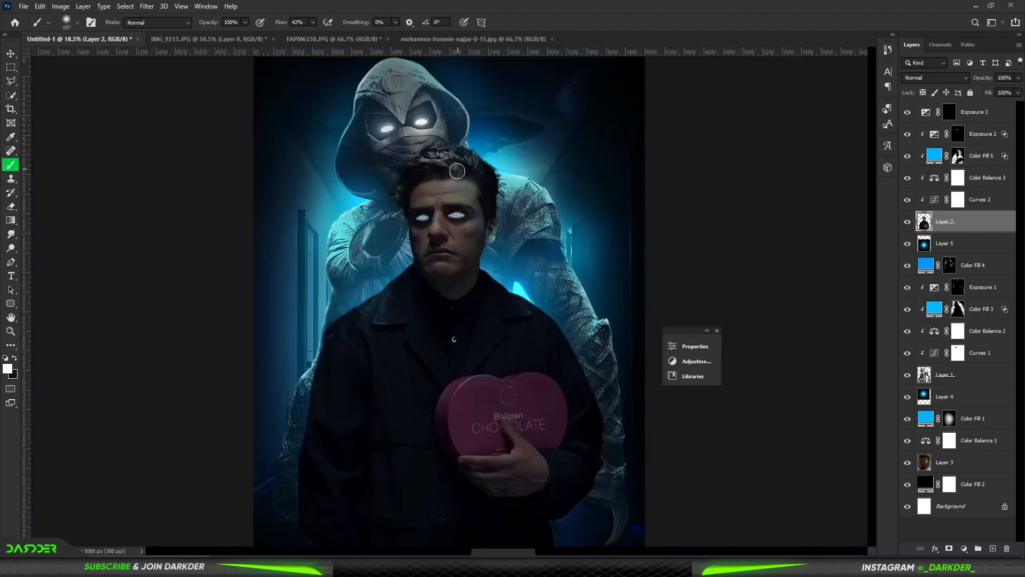
Step: Try to touch up the man's white eyes on his layer, using the top Exposure adjustment's mask for their glow
scroll(457, 171, up, 8)
drag(421, 344, 424, 345)
click(413, 351)
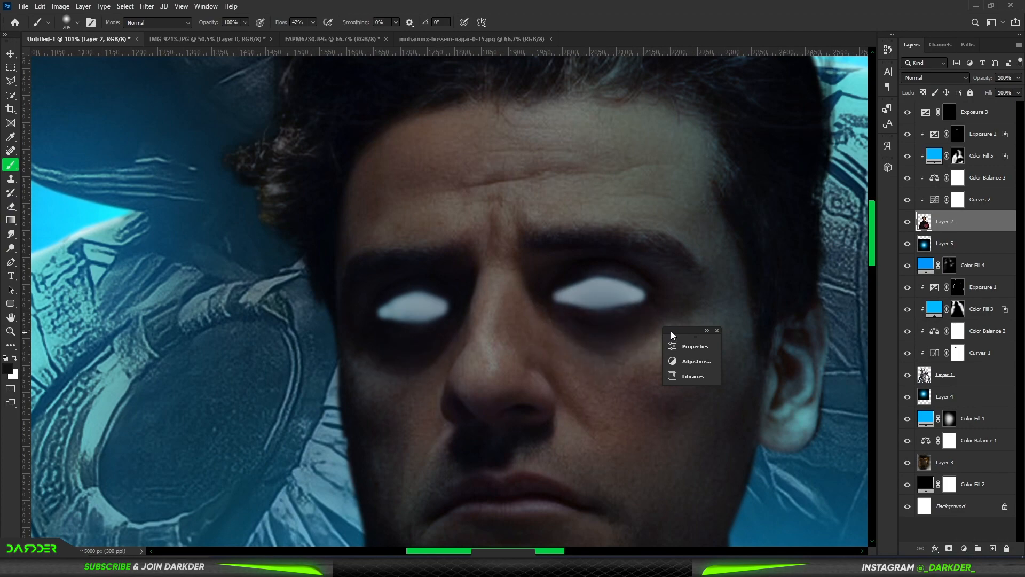
click(950, 111)
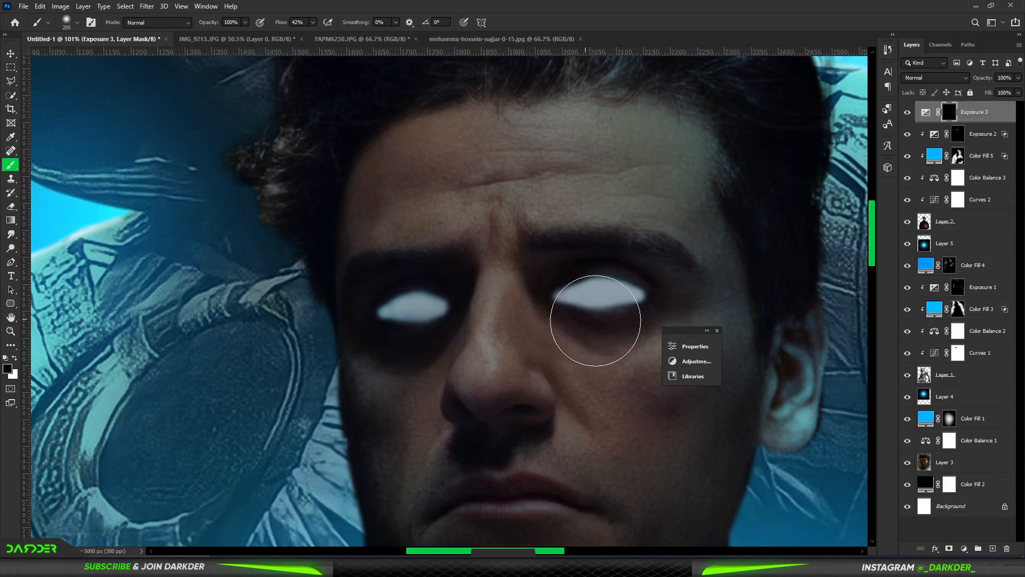
scroll(542, 375, down, 10)
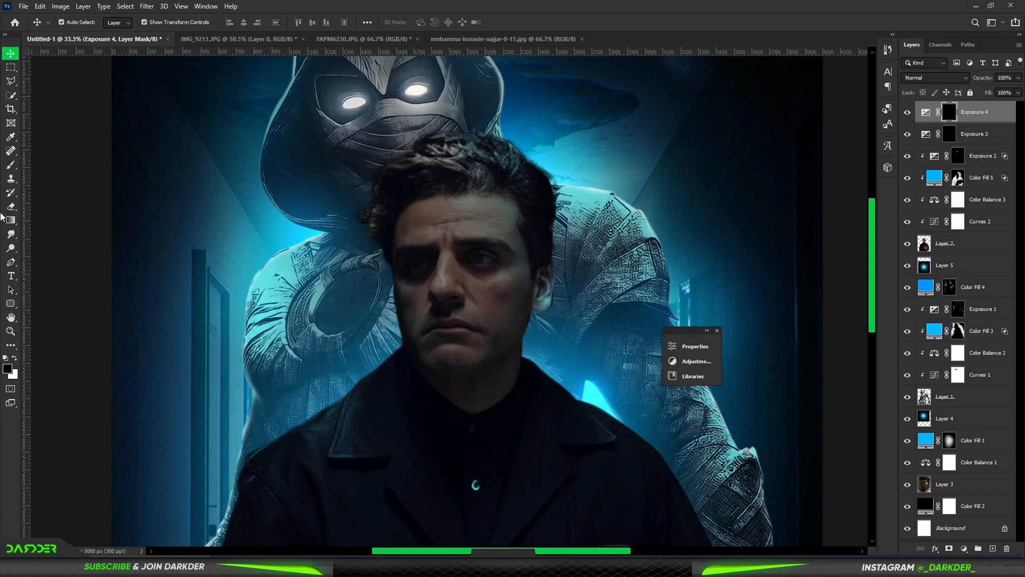
Step: Try to brighten the man's image-right eye by painting on the mask of a new Exposure adjustment
scroll(512, 323, up, 5)
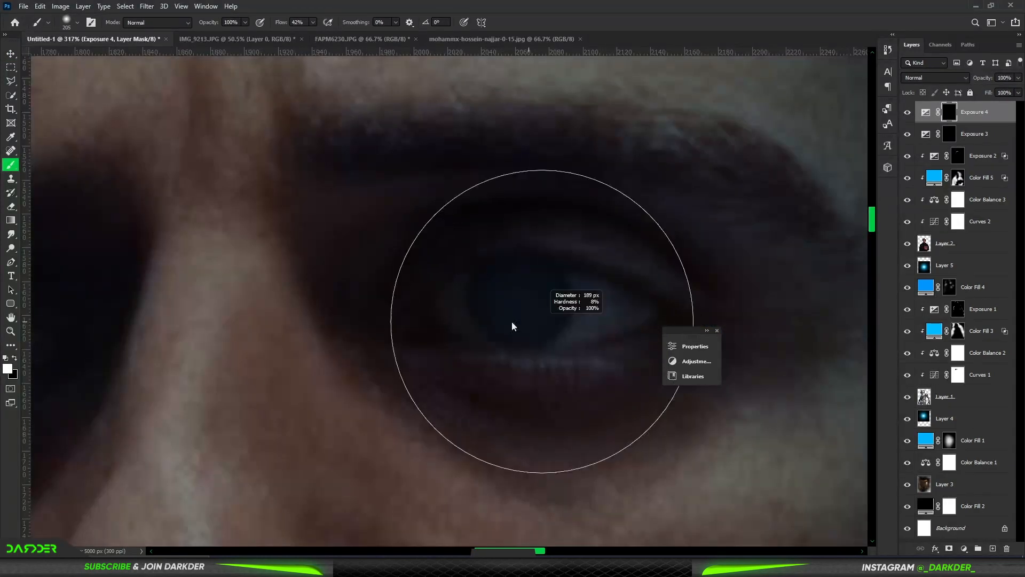
click(523, 308)
drag(524, 308, 572, 325)
key(ctrl+z)
mouse_move(498, 293)
mouse_down()
mouse_move(423, 315)
mouse_move(521, 331)
mouse_move(532, 301)
mouse_move(631, 307)
mouse_move(495, 334)
mouse_move(504, 311)
mouse_move(435, 325)
mouse_up()
scroll(455, 200, down, 10)
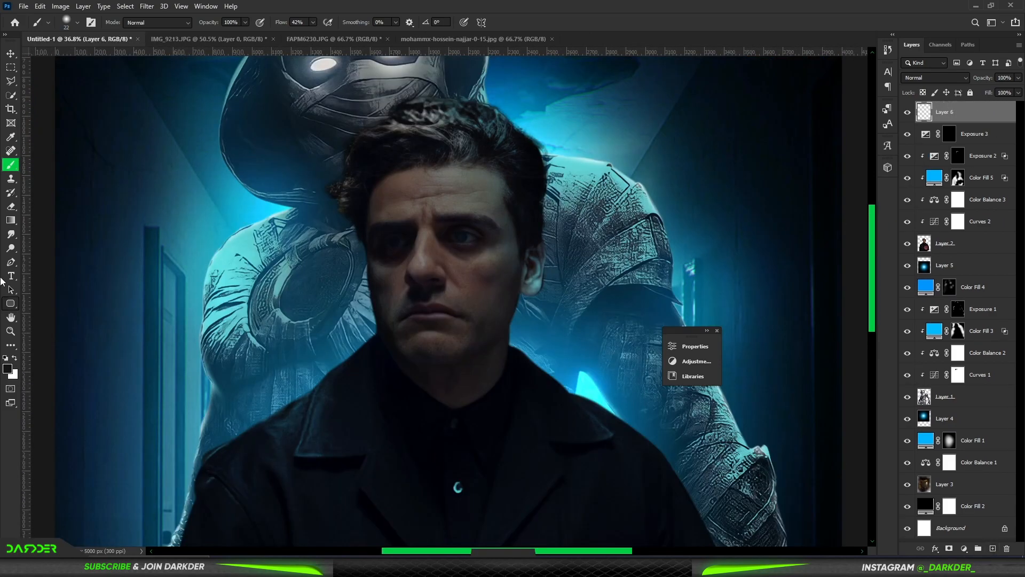
Step: Sample the off-white of Moon Knight's glowing eye and fill the man's image-right eye with it on the new top layer
scroll(433, 322, up, 5)
scroll(433, 322, up, 7)
alt+click(462, 76)
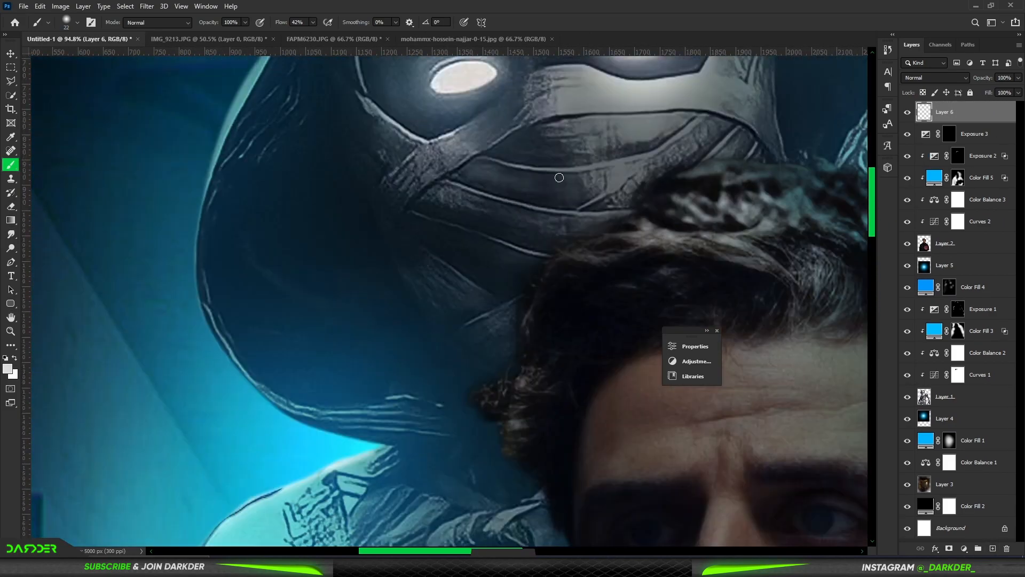
scroll(558, 177, down, 5)
scroll(544, 373, up, 9)
click(549, 336)
mouse_move(550, 351)
mouse_down()
mouse_move(532, 341)
mouse_move(551, 358)
mouse_move(553, 327)
mouse_up()
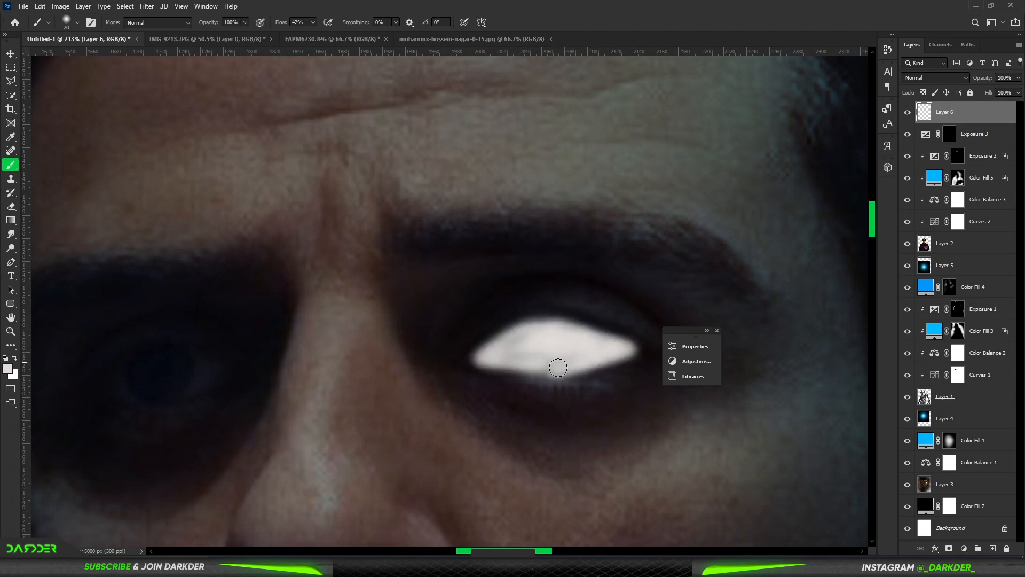
Step: Paint the man's image-left eye with the same off-white on the new layer, matching the eye's shape
scroll(587, 342, down, 2)
scroll(241, 374, up, 3)
mouse_move(258, 350)
mouse_down()
mouse_move(359, 328)
mouse_move(308, 372)
mouse_move(332, 344)
mouse_move(326, 353)
mouse_move(374, 339)
mouse_up()
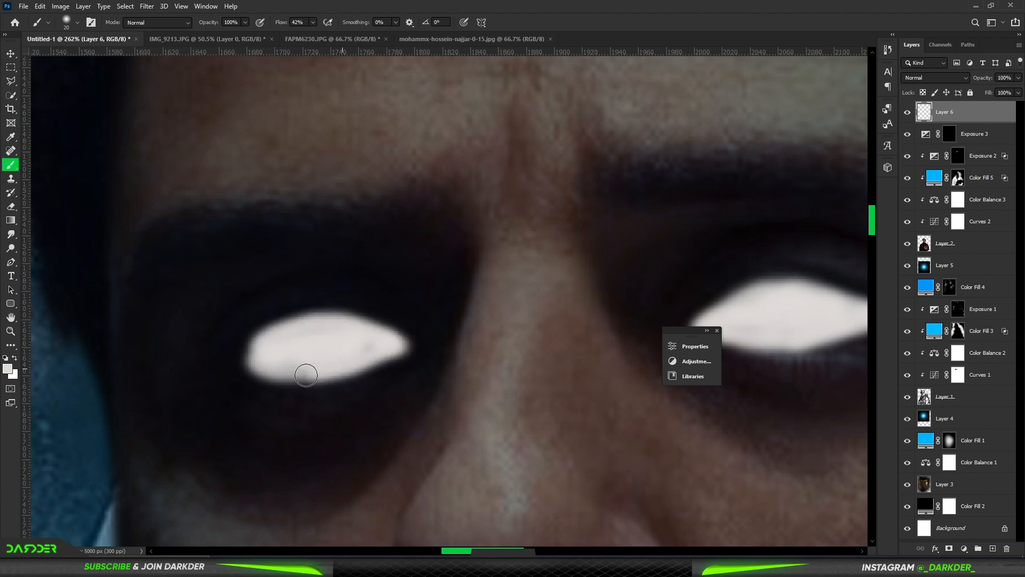
Step: Soften the edges of both painted eyes with a soft Eraser at 0% hardness and 8% flow
right_click(374, 295)
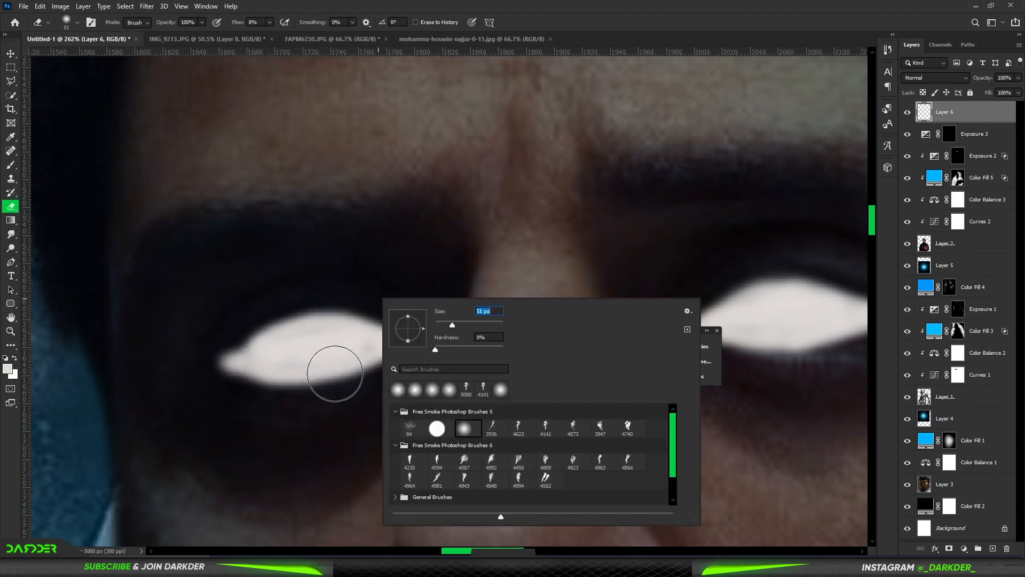
click(336, 373)
mouse_move(250, 409)
mouse_down()
mouse_move(335, 290)
mouse_move(270, 281)
mouse_move(216, 438)
mouse_move(418, 357)
mouse_move(476, 387)
mouse_move(590, 349)
mouse_up()
scroll(427, 363, down, 3)
scroll(640, 374, up, 2)
drag(623, 316, 594, 319)
drag(561, 302, 414, 337)
key(ctrl+0)
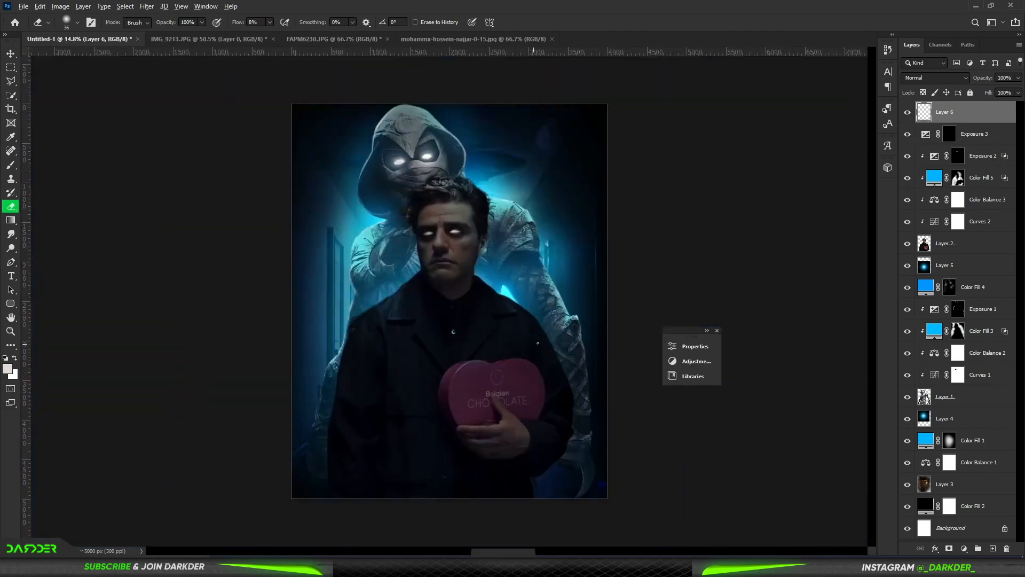
Step: Add an Exposure adjustment above the eye layer, raise its exposure, restrict its darks with Blend If and invert its mask
click(964, 548)
click(964, 423)
drag(582, 403, 621, 404)
click(642, 342)
click(1006, 120)
drag(754, 447, 781, 448)
click(959, 258)
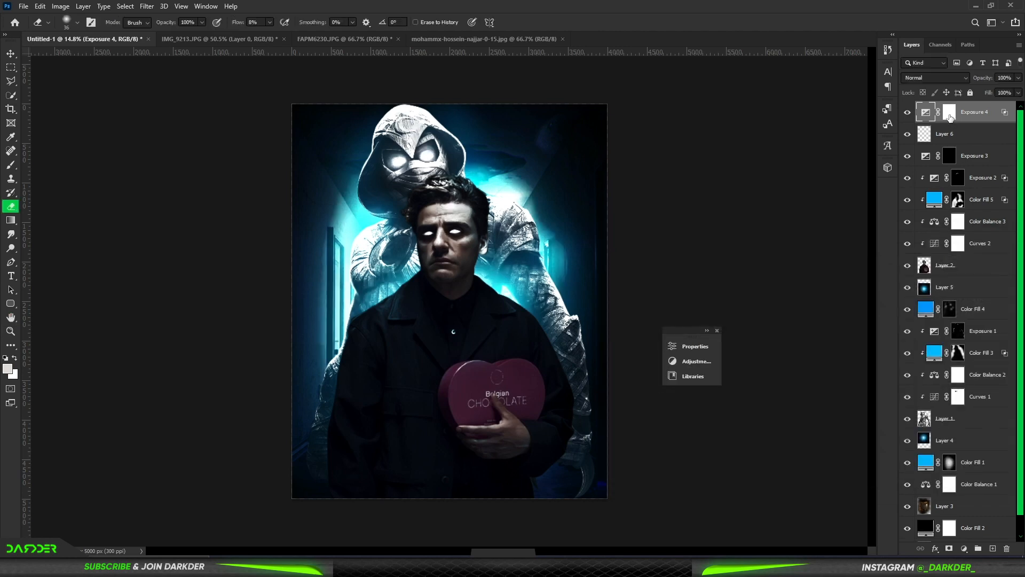
click(950, 112)
key(ctrl+i)
Step: Paint brightened light onto the man's skin around and below both eyes through the new Exposure adjustment's mask
scroll(465, 222, up, 5)
key(b)
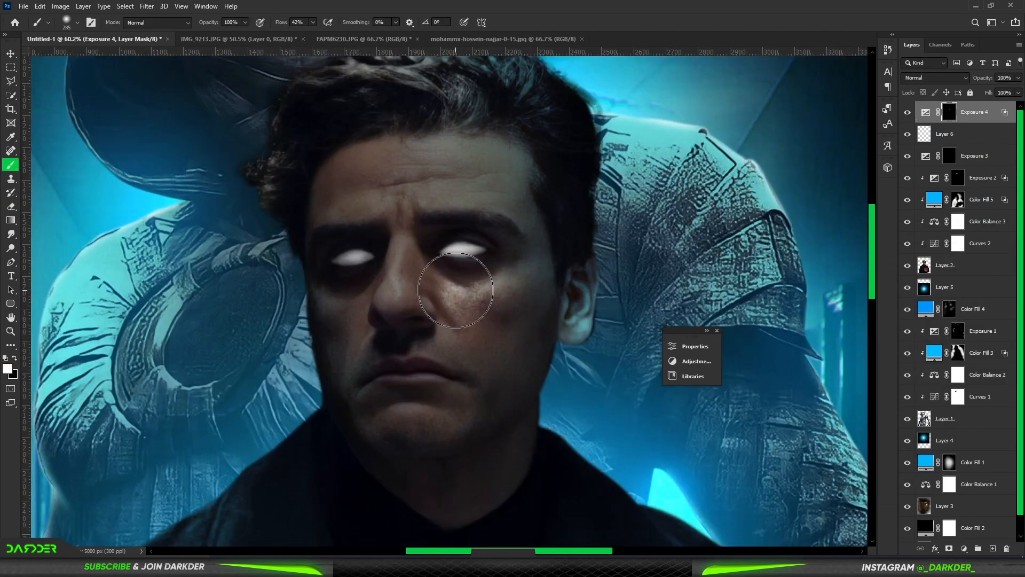
drag(455, 290, 449, 224)
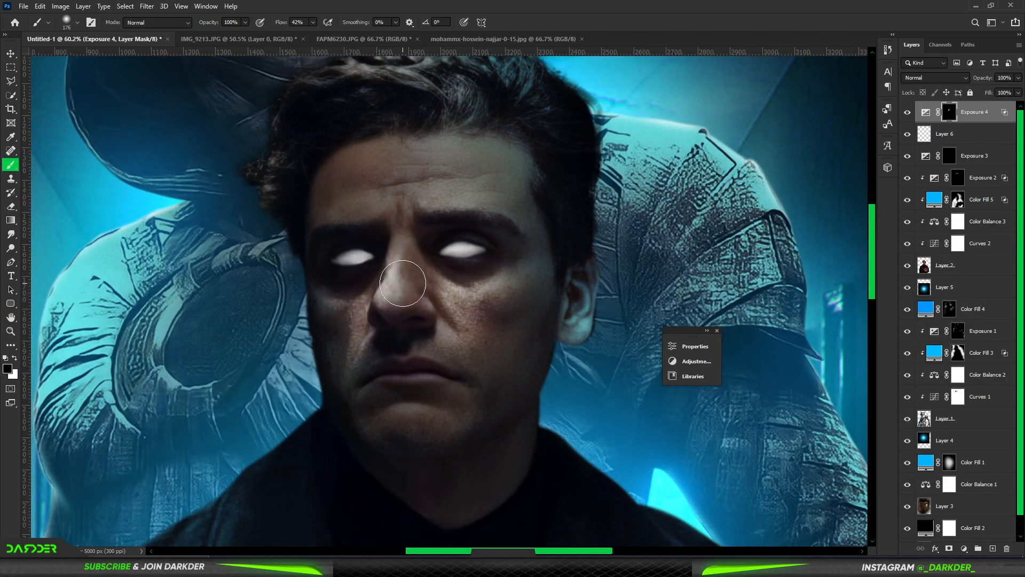
scroll(403, 283, down, 5)
key(v)
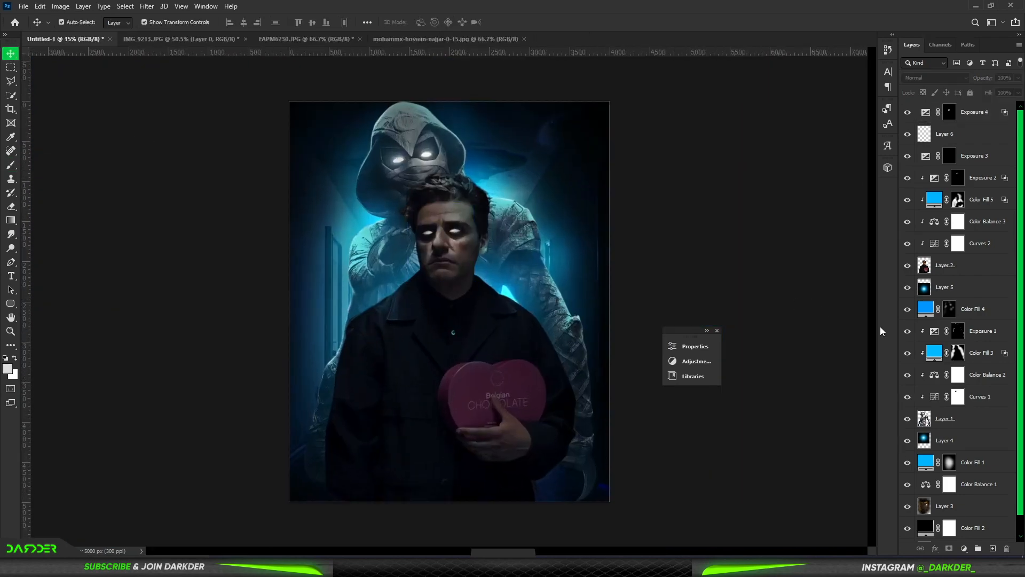
Step: Lower the midpoint of the Curves adjustment clipped to Moon Knight slightly to darken the figure
click(945, 418)
double_click(934, 397)
drag(605, 485, 605, 486)
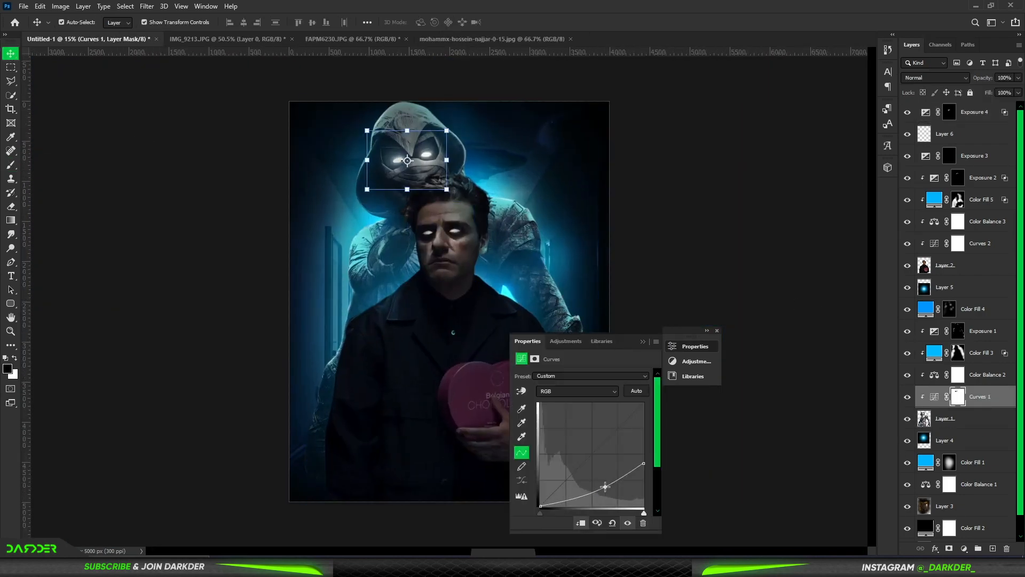
click(643, 342)
click(717, 331)
click(742, 324)
scroll(492, 309, down, 2)
scroll(492, 310, up, 1)
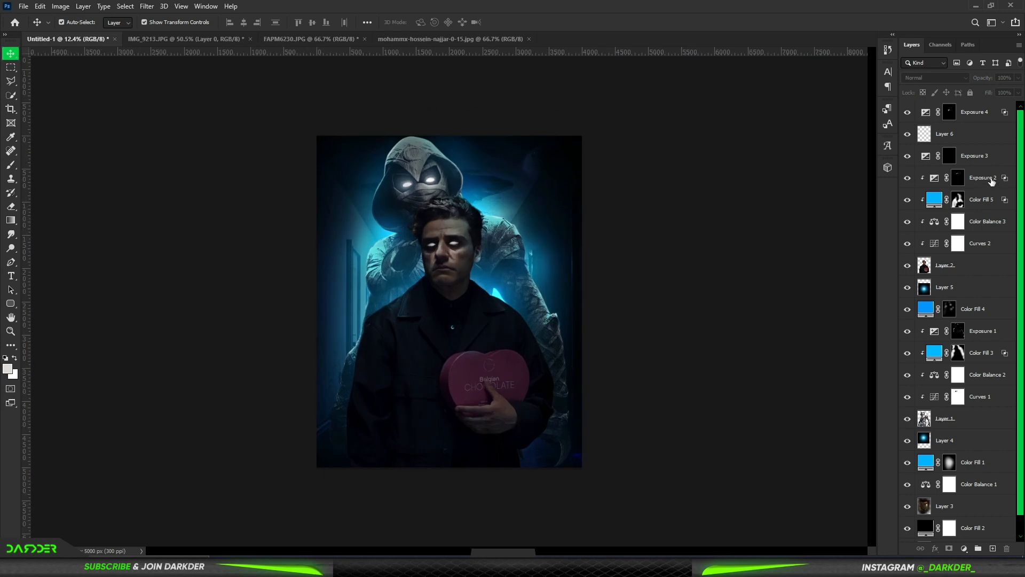
Step: Add a light blue Solid Color fill clipped above the man's Exposure adjustment and set it to Linear Dodge (Add)
click(992, 182)
click(964, 549)
click(961, 363)
drag(871, 238, 871, 228)
click(964, 161)
click(935, 77)
click(929, 170)
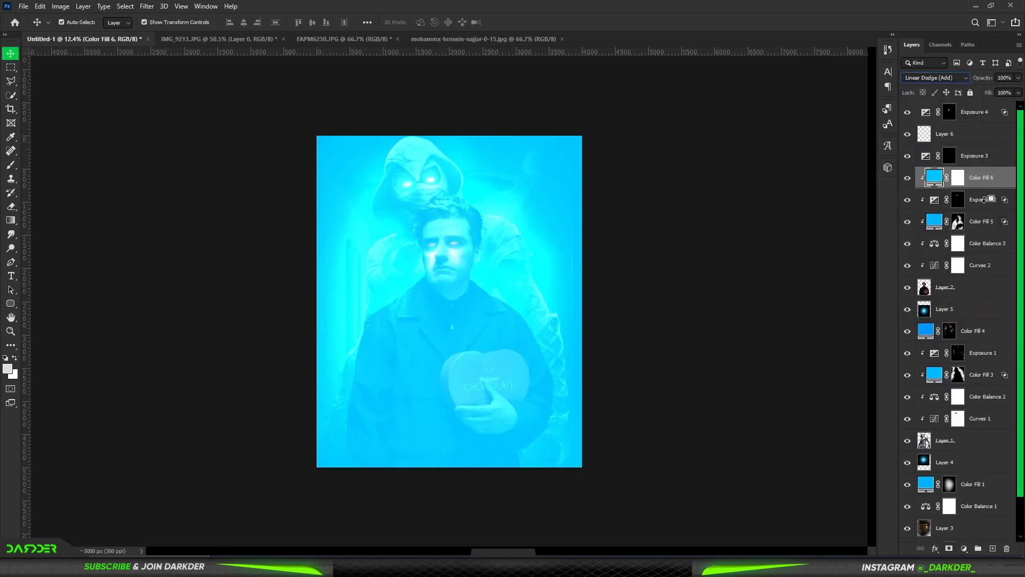
Step: Split the new blue fill's underlying-layer dark slider in Blend If, then invert its mask to black
double_click(1009, 181)
drag(754, 447, 796, 447)
click(992, 257)
double_click(1007, 181)
drag(761, 447, 754, 448)
click(984, 259)
click(957, 180)
key(ctrl+i)
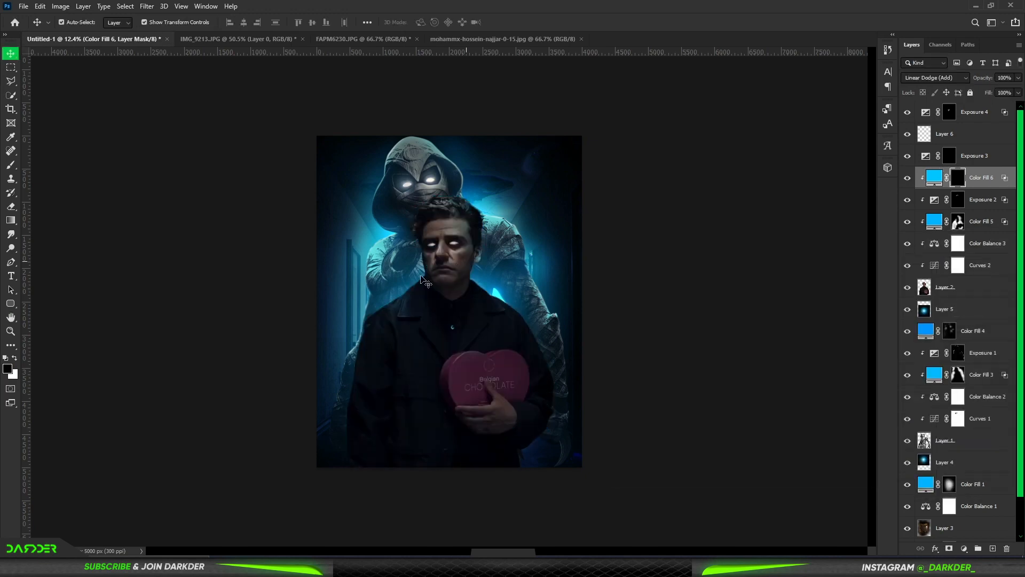
Step: Paint blue light over the man's collar, shoulders and sleeves on the fill's mask with a soft white brush
scroll(426, 291, up, 3)
key(b)
key(x)
scroll(342, 259, up, 2)
drag(398, 316, 357, 326)
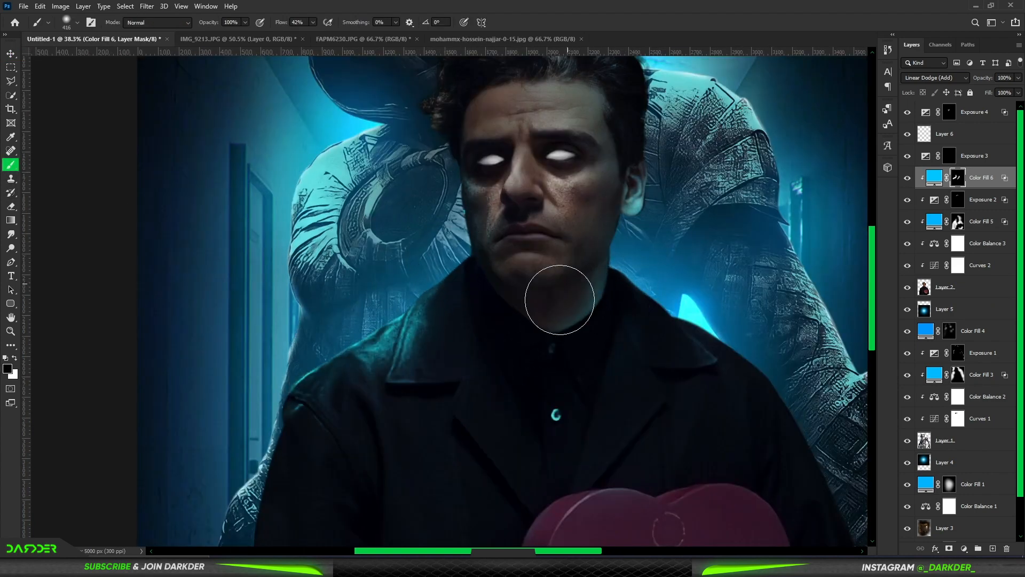
drag(662, 342, 785, 425)
scroll(785, 425, down, 3)
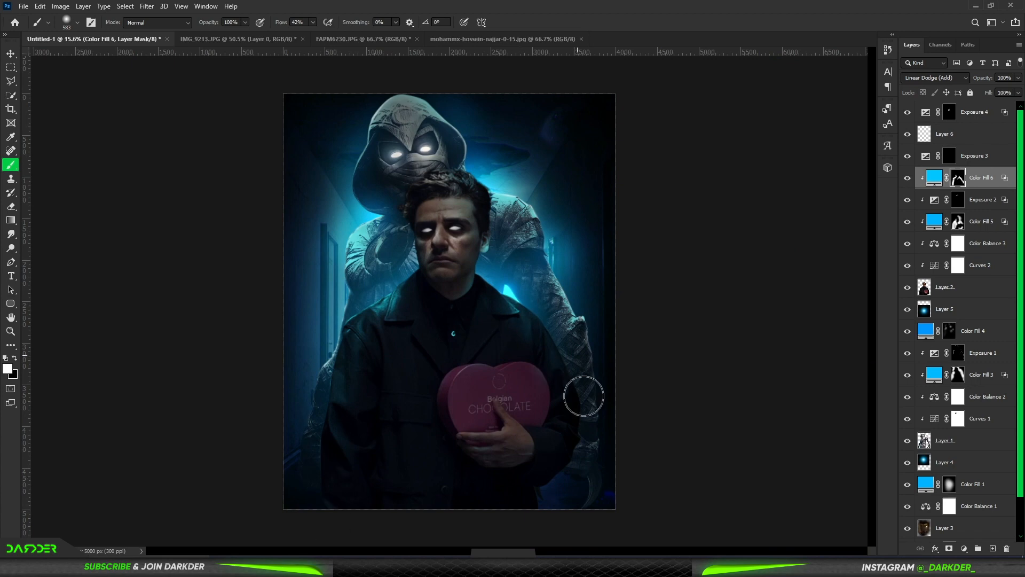
scroll(497, 519, down, 2)
Step: Add another blue Solid Color fill clipped to the man, set it to Linear Dodge (Add) and invert its mask
click(964, 548)
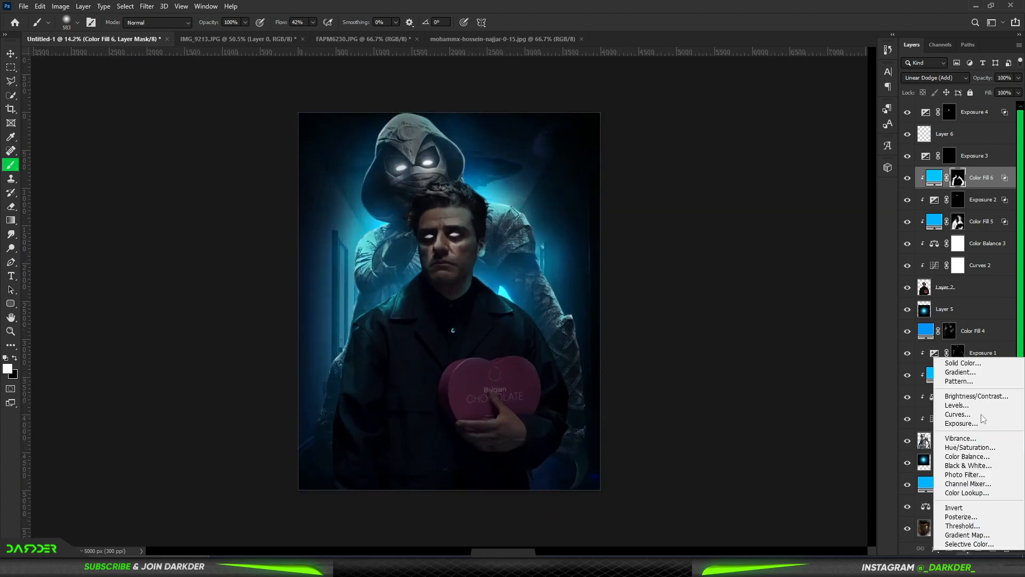
click(908, 335)
drag(839, 241, 933, 163)
click(951, 162)
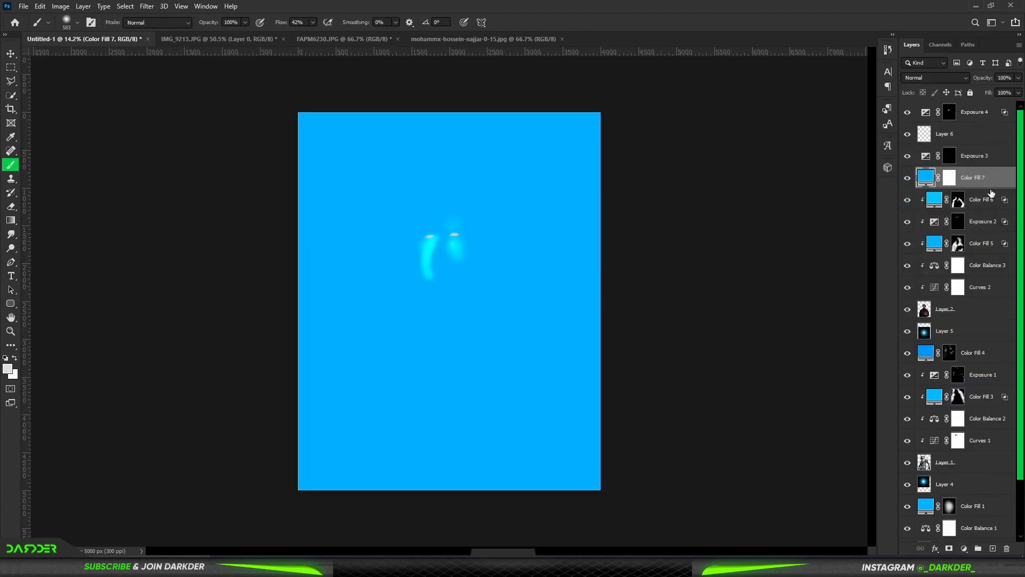
click(938, 78)
click(938, 182)
key(ctrl+0)
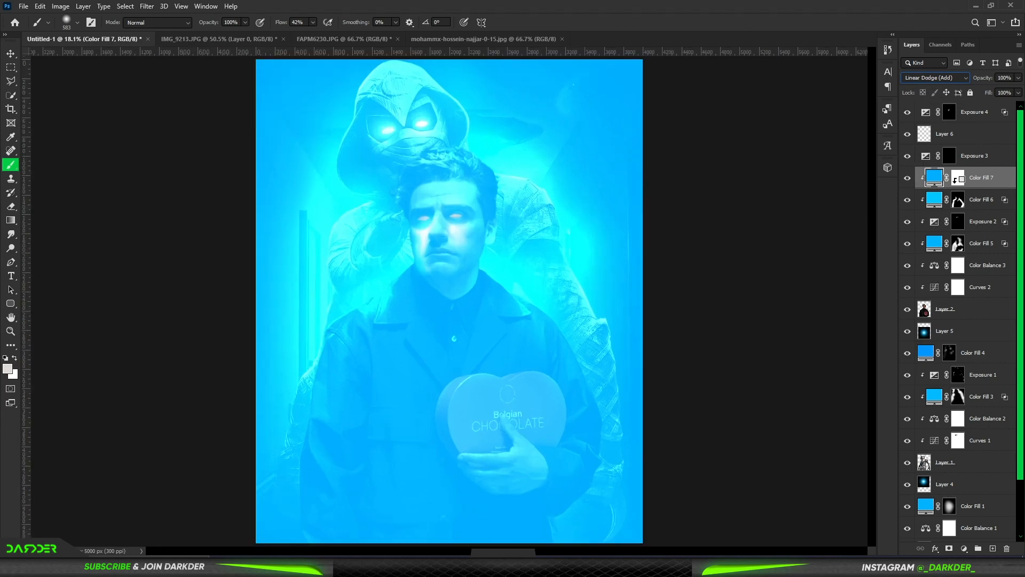
click(956, 180)
key(ctrl+i)
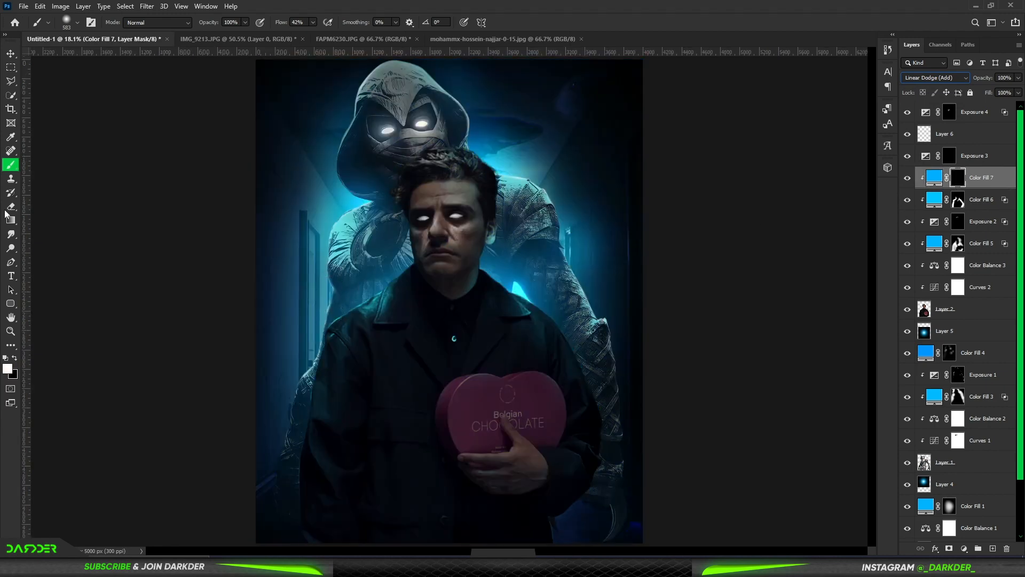
Step: Paint rim light along the man's image-left collar and shoulder at 35% flow, trimming the excess with black
drag(385, 286, 537, 268)
mouse_move(537, 268)
mouse_down()
mouse_move(469, 279)
mouse_move(452, 271)
mouse_up()
mouse_move(498, 212)
mouse_down()
mouse_move(384, 302)
mouse_move(366, 427)
mouse_up()
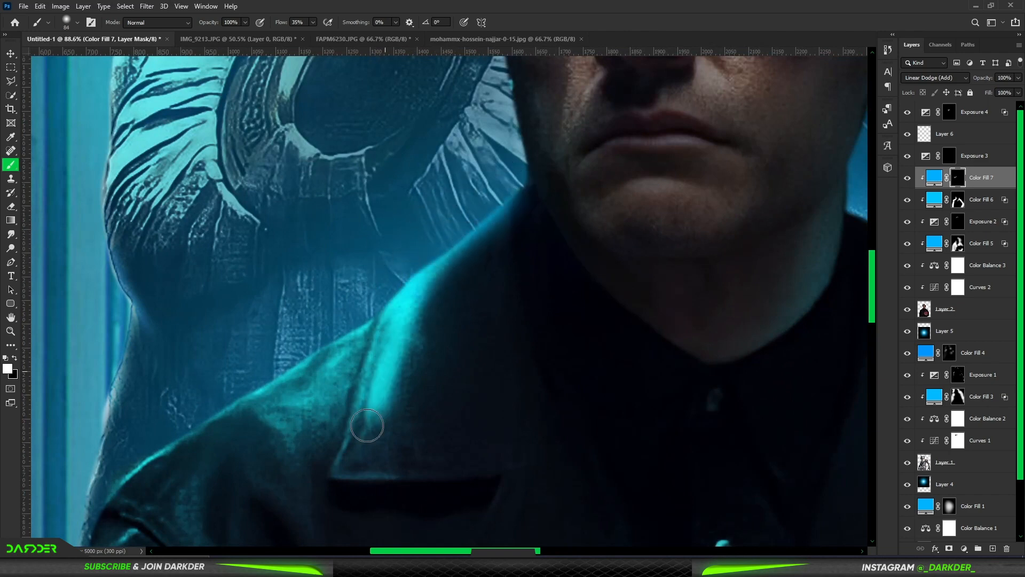
key(x)
mouse_move(425, 291)
mouse_down()
mouse_move(416, 315)
mouse_move(251, 360)
mouse_move(109, 472)
mouse_up()
key(x)
mouse_move(244, 461)
mouse_down()
mouse_move(500, 283)
mouse_move(563, 219)
mouse_up()
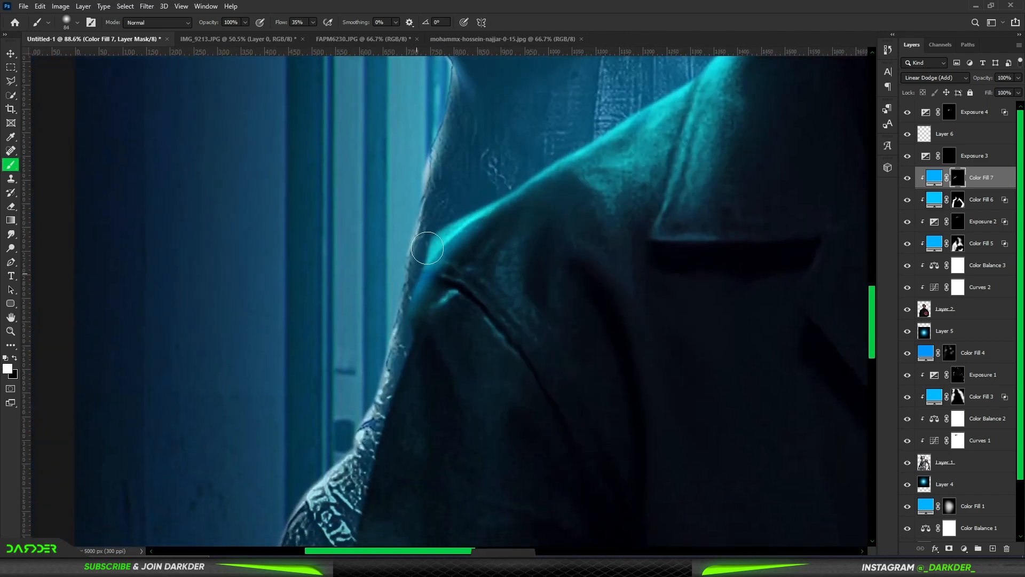
Step: Soften the image-left shoulder edge on the man's layer with a small soft Eraser at 8% flow
key(e)
click(956, 309)
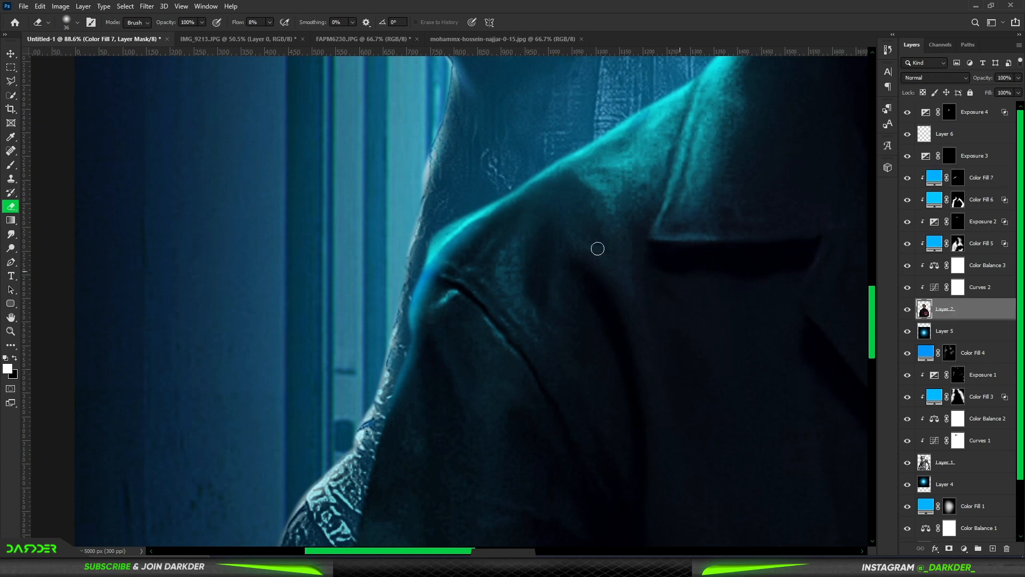
drag(469, 211, 407, 258)
Step: Try a brush stroke down the image-left sleeve edge on the man's own layer and undo it
click(11, 167)
drag(413, 330, 350, 494)
key(ctrl+z)
Step: Extend the rim light down the man's image-left sleeve on the top blue fill's mask with a larger soft brush
click(958, 183)
scroll(359, 412, down, 5)
scroll(362, 407, down, 2)
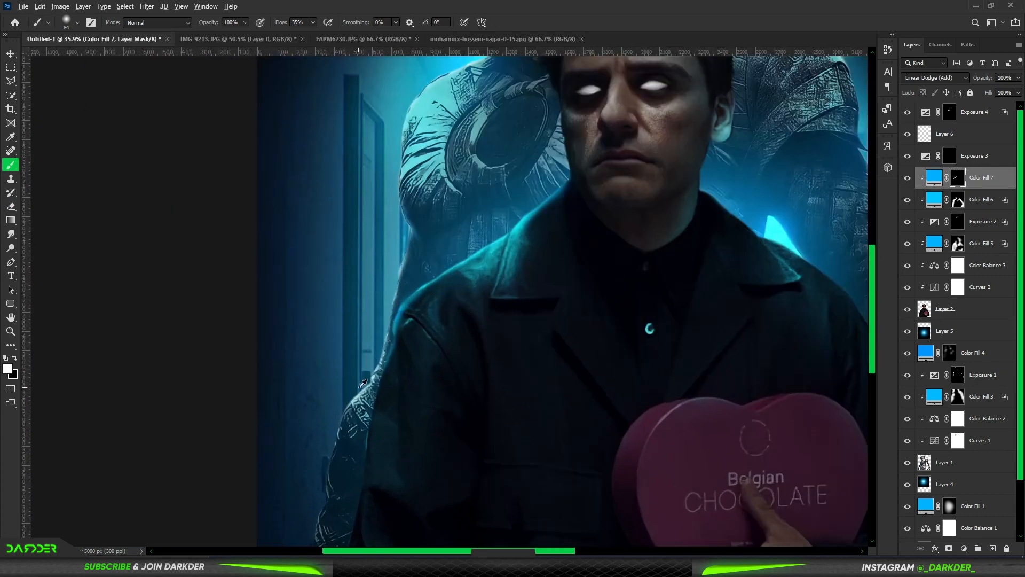
scroll(294, 469, down, 2)
scroll(272, 526, down, 3)
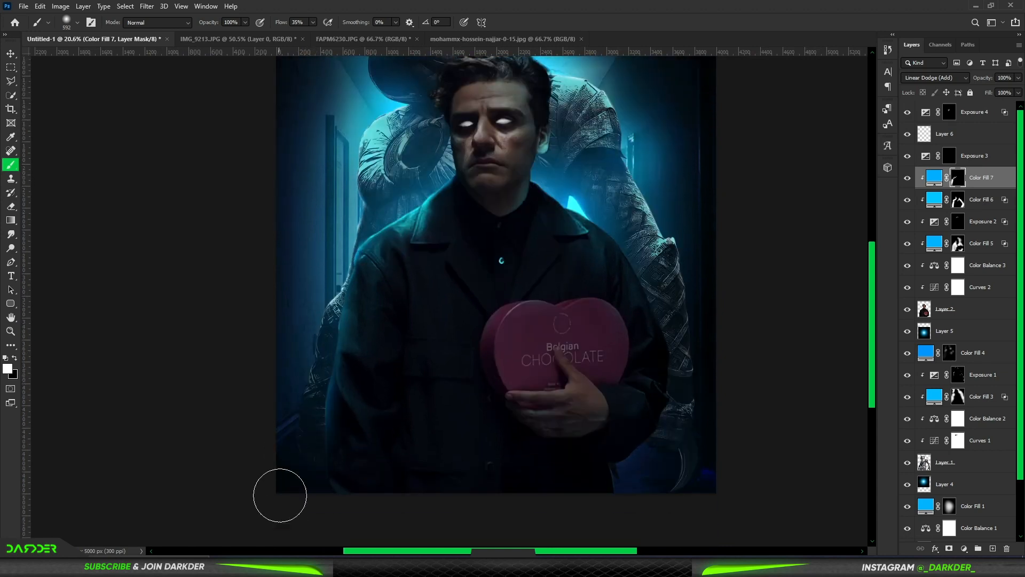
scroll(283, 491, down, 4)
Step: Paint rim light on the image-right edge of the man's neck and trim its inner side with black
scroll(496, 317, up, 8)
click(522, 331)
alt+right_click(539, 339)
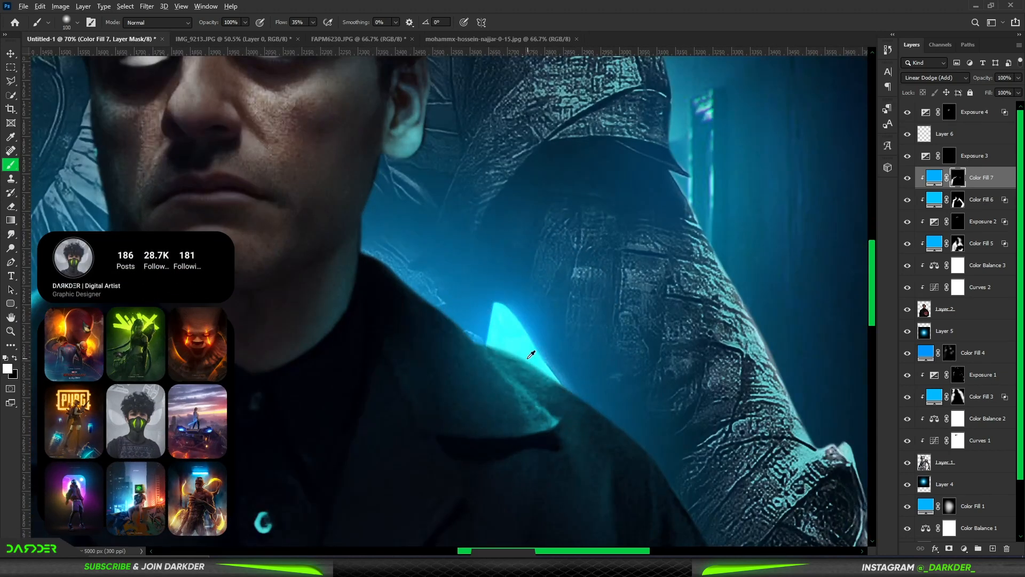
scroll(525, 352, up, 3)
drag(272, 95, 178, 196)
key(x)
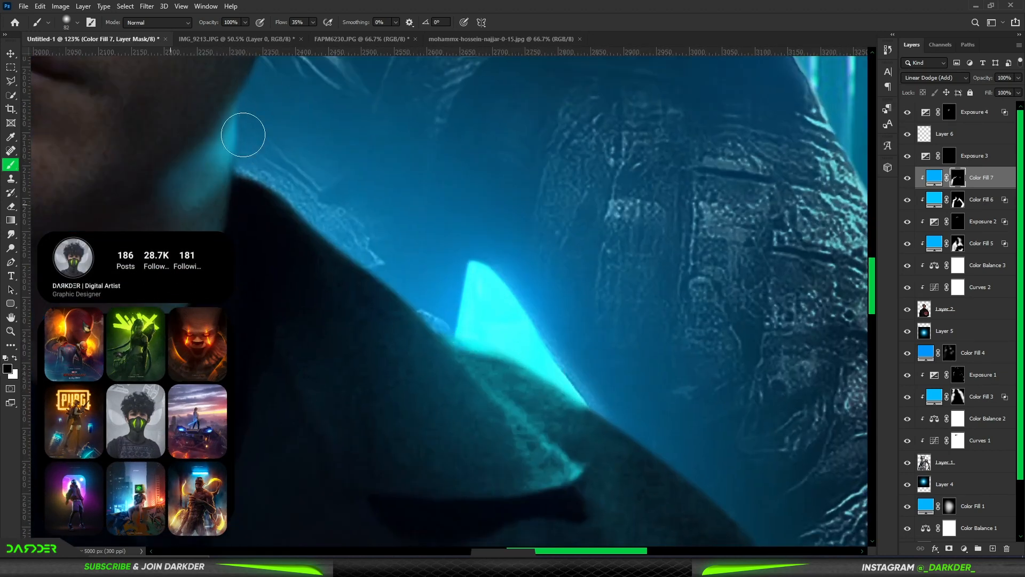
drag(244, 135, 155, 235)
key(x)
Step: Paint rim light along the man's image-right collar and shoulder edge, then mask away the inward spill
drag(361, 238, 567, 475)
key(x)
mouse_move(550, 478)
mouse_down()
mouse_move(421, 398)
mouse_move(539, 470)
mouse_up()
drag(389, 361, 545, 465)
scroll(569, 454, down, 3)
Step: Continue the thin blue rim light along the man's image-right shoulder and down the outer sleeve
key(x)
mouse_move(546, 398)
mouse_down()
mouse_move(719, 518)
mouse_move(502, 159)
mouse_up()
alt+right_click(500, 155)
mouse_move(462, 117)
mouse_down()
mouse_move(570, 266)
mouse_move(680, 500)
mouse_up()
scroll(679, 500, down, 6)
Step: Blend faint, broad blue light around the man's outer edges on the fill's mask with a 1236 px soft brush
alt+right_click(630, 440)
key(x)
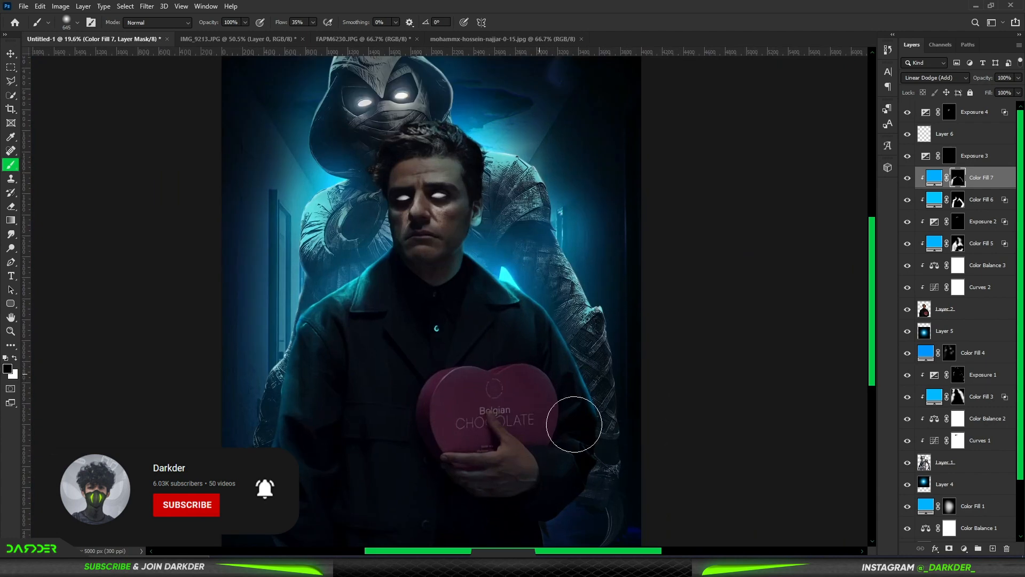
click(346, 229)
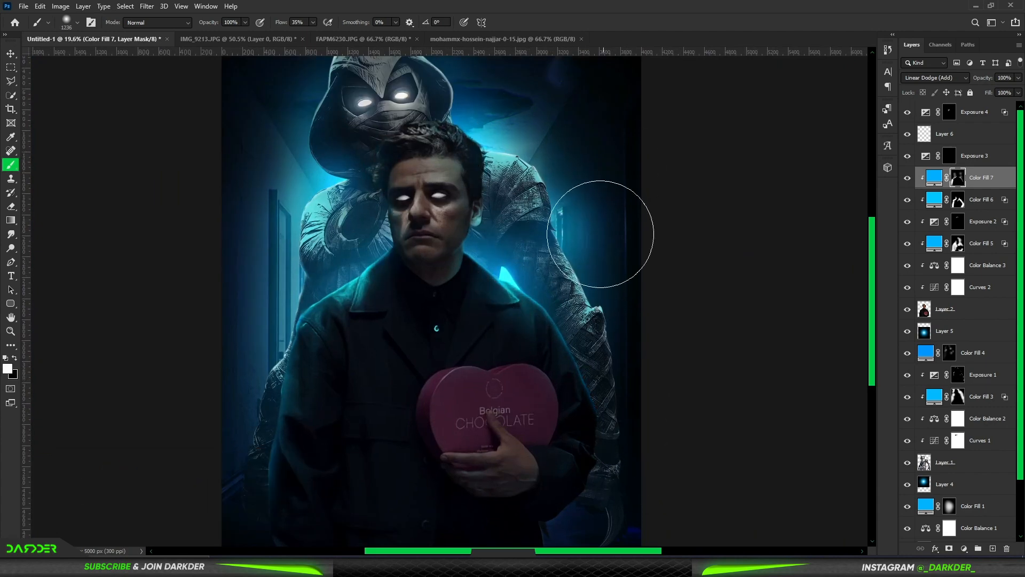
scroll(600, 234, down, 2)
scroll(416, 224, up, 4)
key(x)
scroll(530, 184, down, 4)
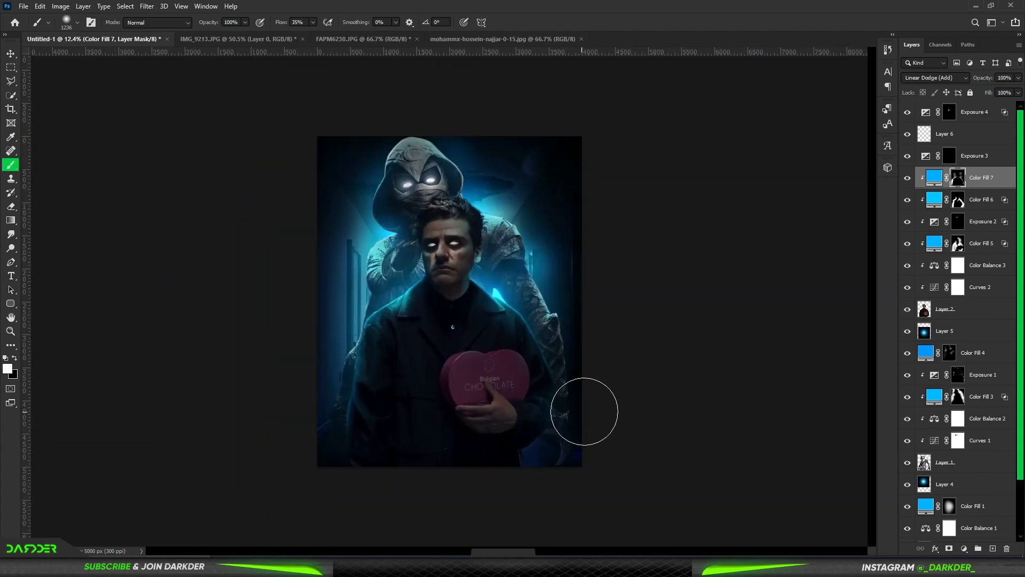
scroll(459, 144, down, 2)
scroll(458, 143, up, 7)
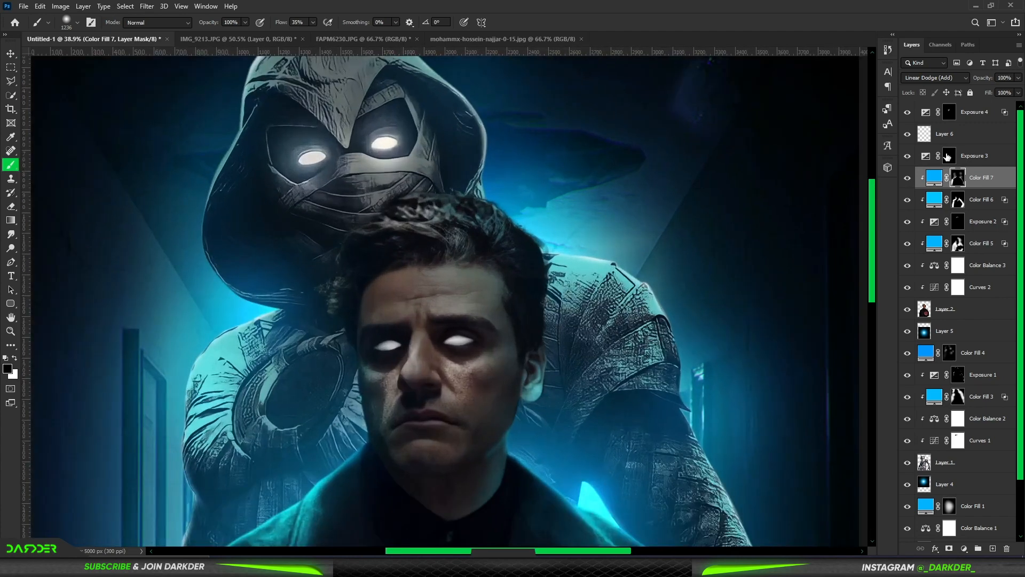
Step: Add a colorizing Hue/Saturation adjustment clipped to the man directly above the Color Fill 7 layer
click(970, 224)
scroll(606, 206, up, 3)
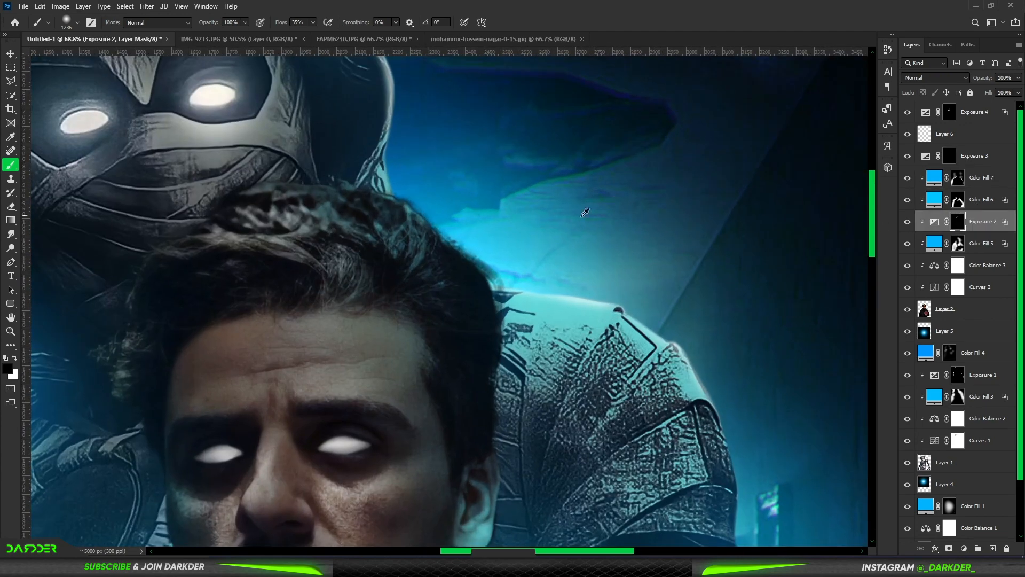
click(970, 247)
key(x)
key(bracketleft)
key(bracketleft)
key(bracketleft)
key(bracketleft)
key(bracketleft)
key(bracketleft)
key(bracketleft)
click(988, 178)
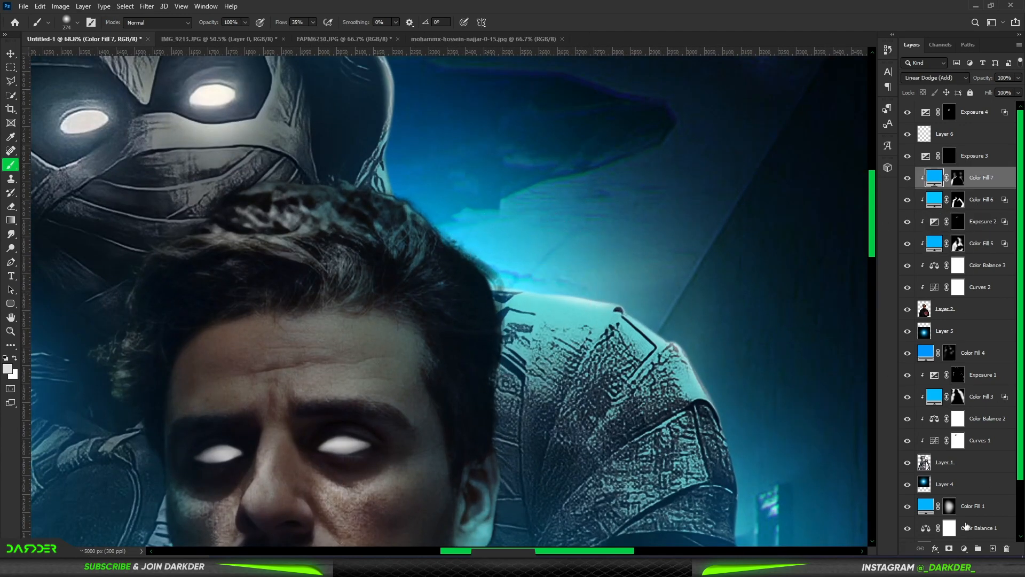
click(964, 548)
click(956, 447)
drag(582, 458, 605, 461)
click(578, 472)
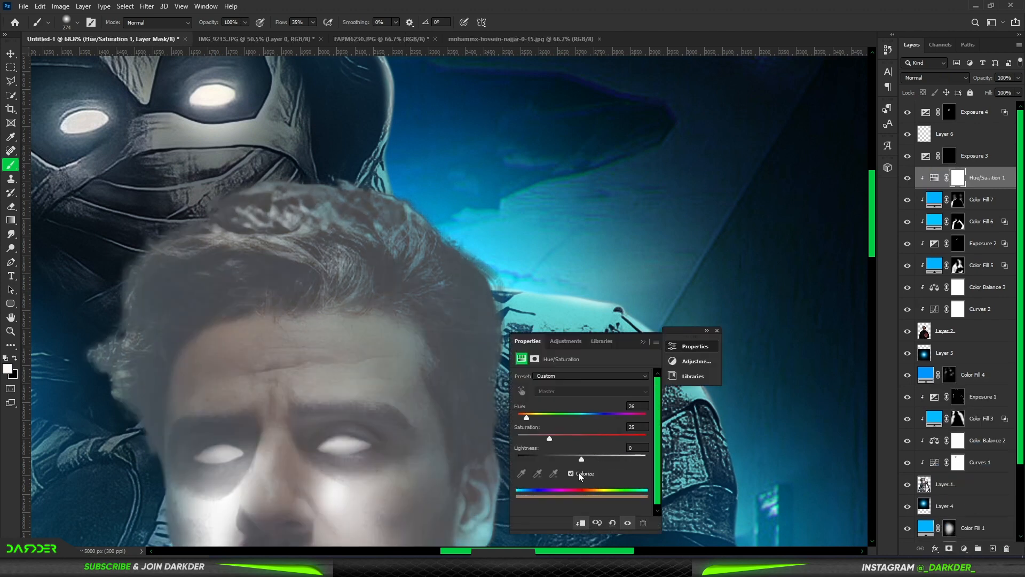
Step: Tint the Hue/Saturation adjustment blue with hue 209 and raise its saturation and lightness
drag(592, 415, 592, 417)
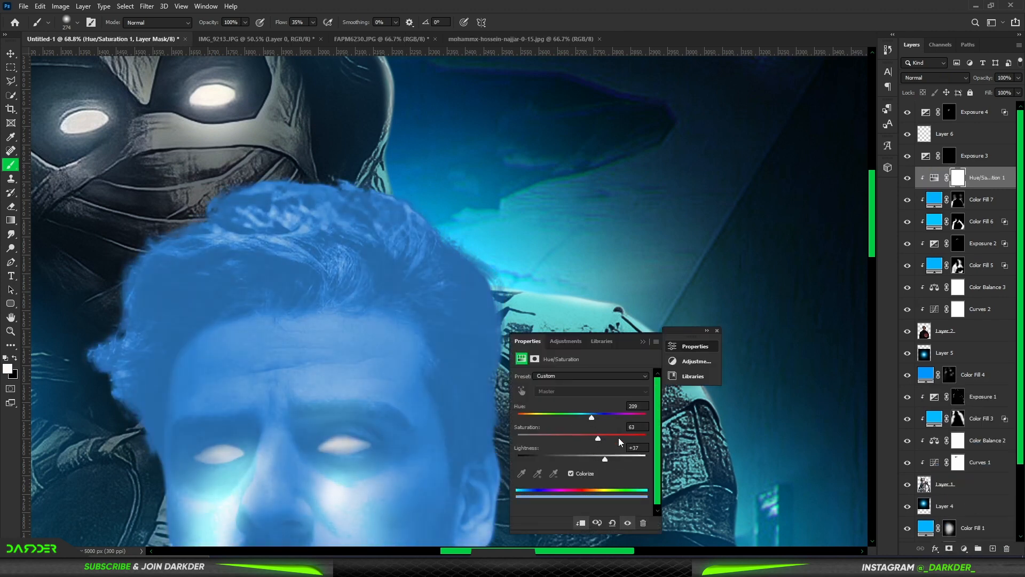
click(616, 437)
drag(618, 458, 614, 459)
click(644, 342)
Step: Limit the blue tint to lighter areas by shifting the dark Blend If limit of the underlying layer
double_click(1012, 180)
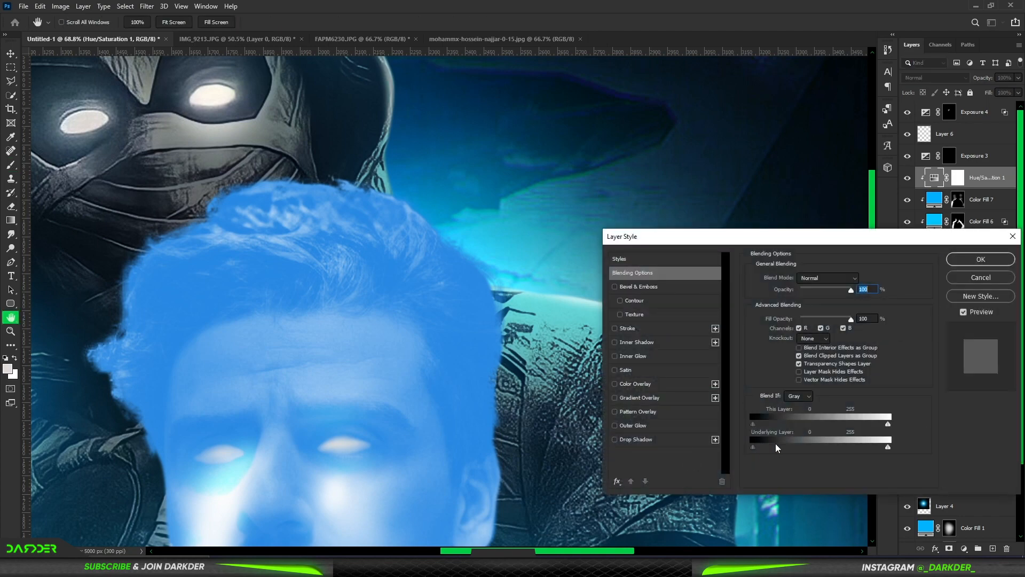
mouse_move(752, 447)
mouse_down()
mouse_move(811, 448)
mouse_move(754, 447)
mouse_up()
click(983, 259)
Step: Invert the Hue/Saturation mask and reveal the blue tint along the man's hair edges with a soft brush, finishing at 9% flow
click(958, 177)
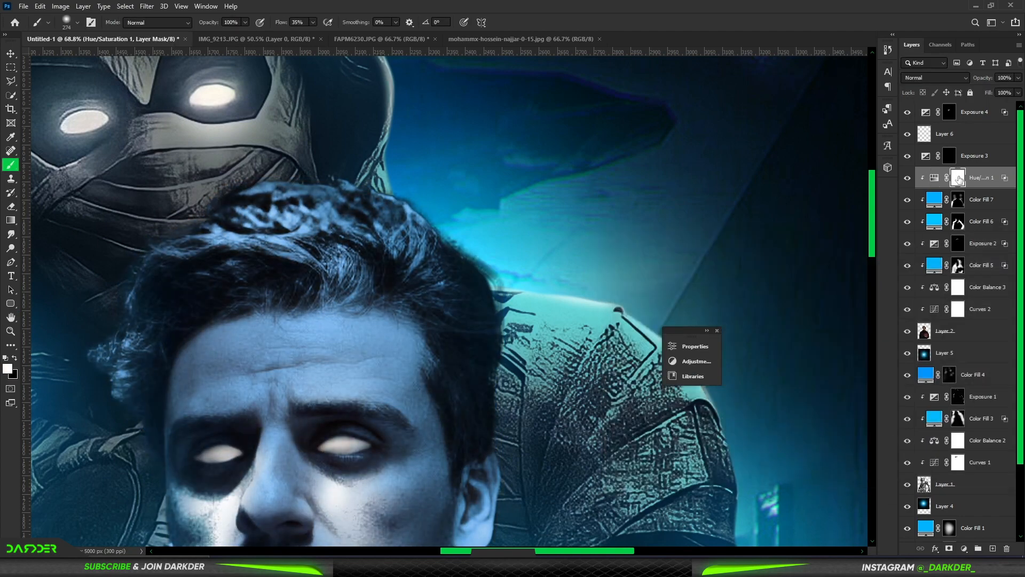
key(ctrl+i)
drag(461, 249, 313, 158)
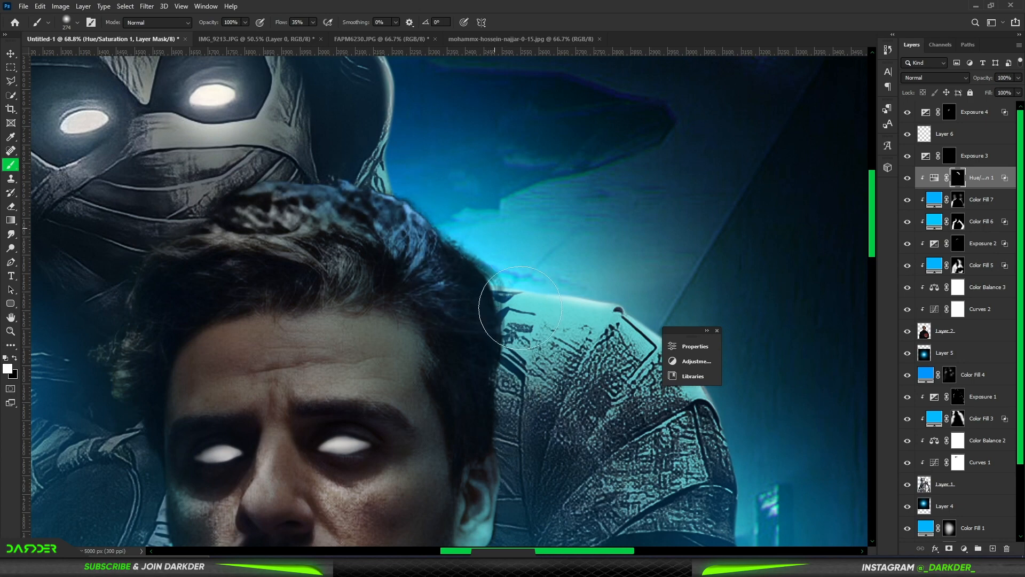
mouse_move(122, 361)
mouse_down()
mouse_move(131, 274)
mouse_move(240, 202)
mouse_up()
alt+drag(258, 201, 318, 200)
scroll(320, 219, down, 10)
scroll(347, 235, up, 2)
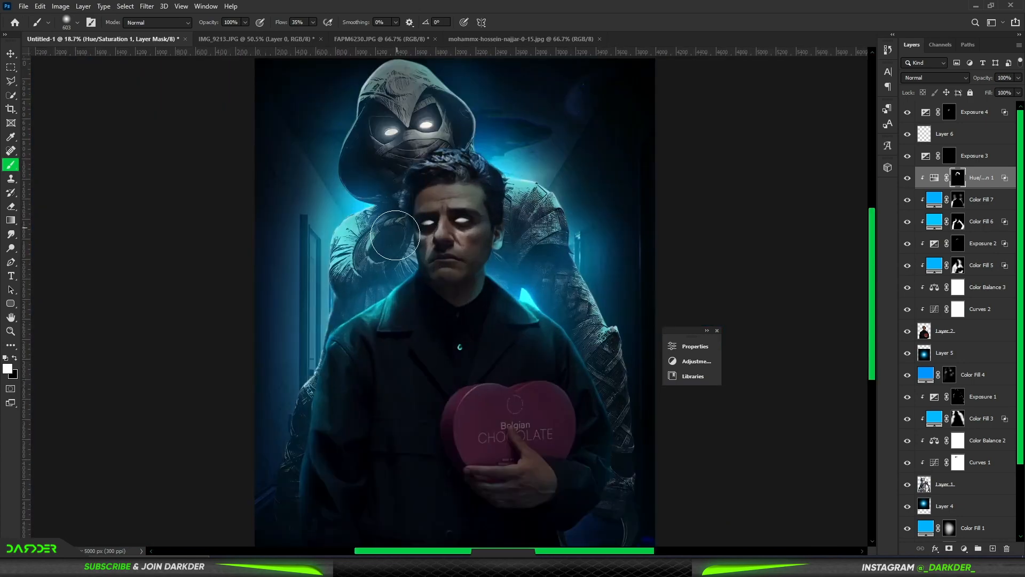
scroll(519, 199, up, 2)
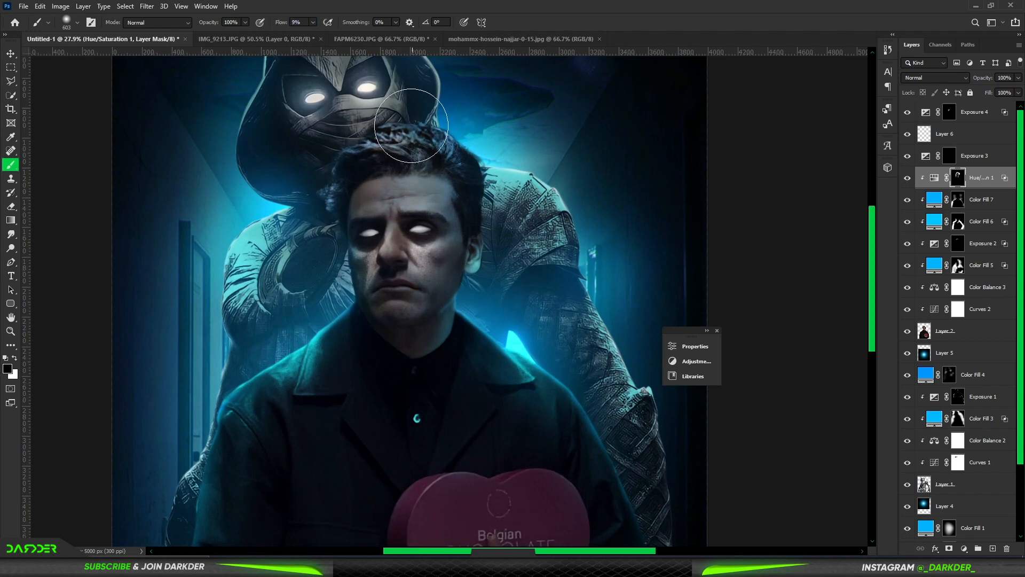
scroll(448, 184, down, 5)
click(10, 54)
click(689, 245)
Step: Add a layer above Exposure 4 and paint a faint white glow over the man's eyes at 4% flow
click(990, 113)
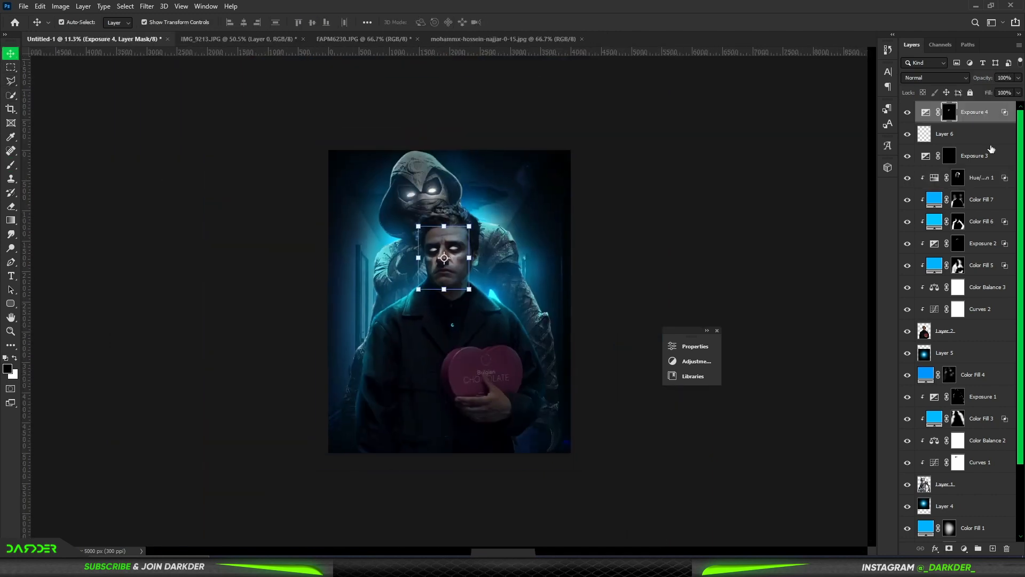
click(965, 548)
key(Escape)
click(993, 549)
key(b)
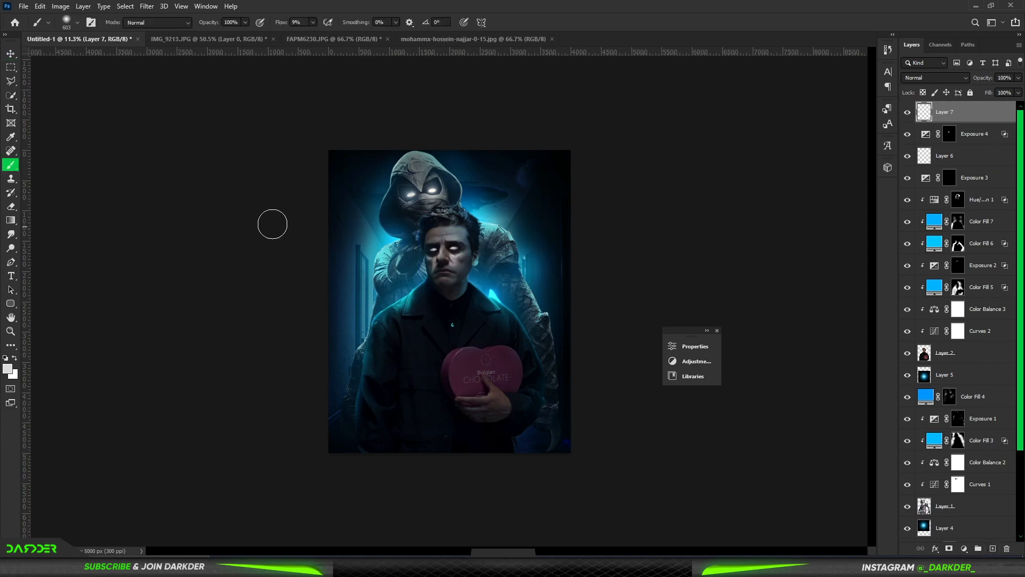
scroll(465, 224, up, 5)
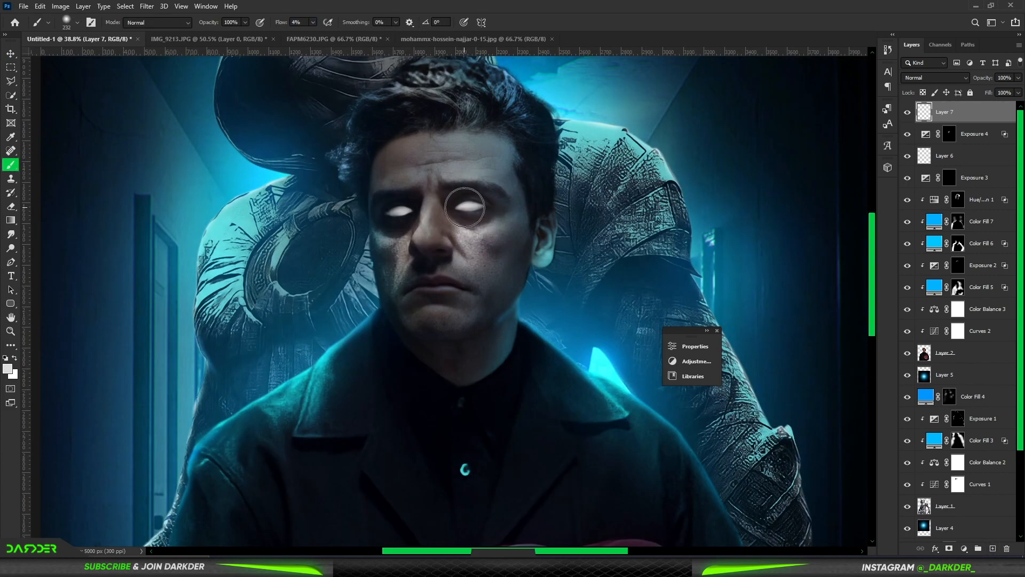
scroll(412, 220, down, 5)
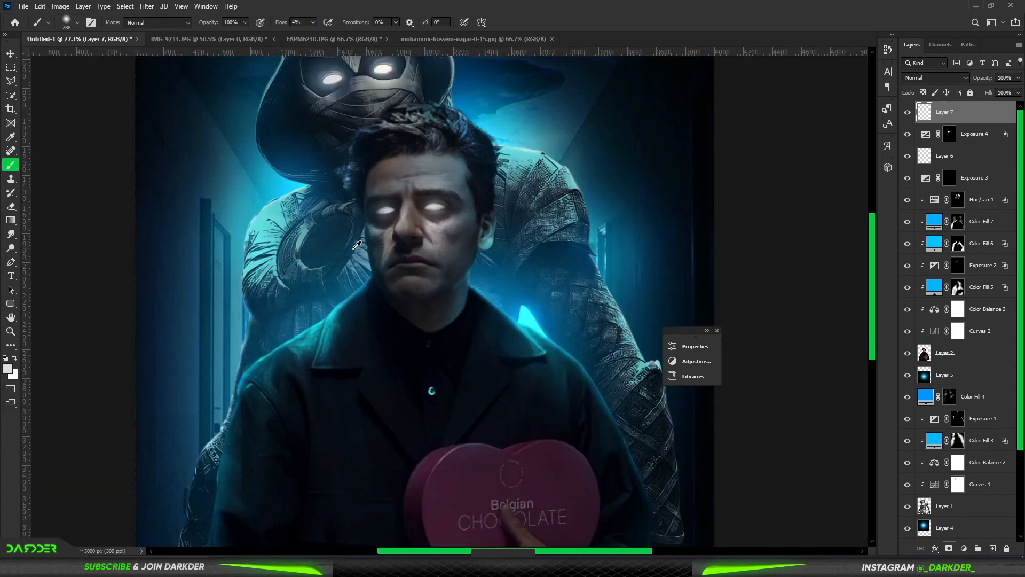
key(v)
click(813, 243)
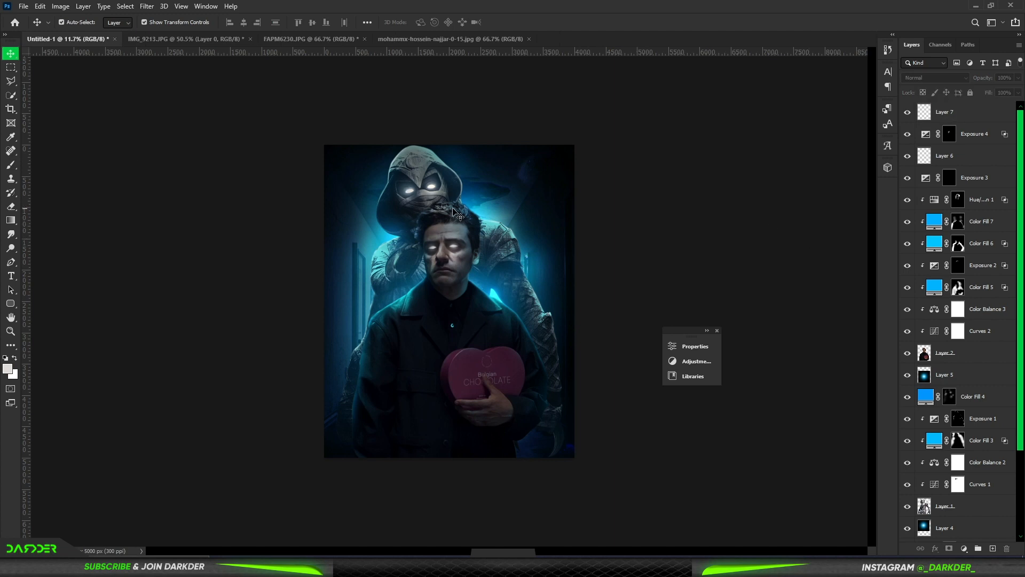
Step: Add a layer above Color Fill 4 and paint faint smoke behind the man with a 4517 px smoke brush at 4% flow
click(980, 379)
click(982, 397)
click(993, 549)
right_click(11, 166)
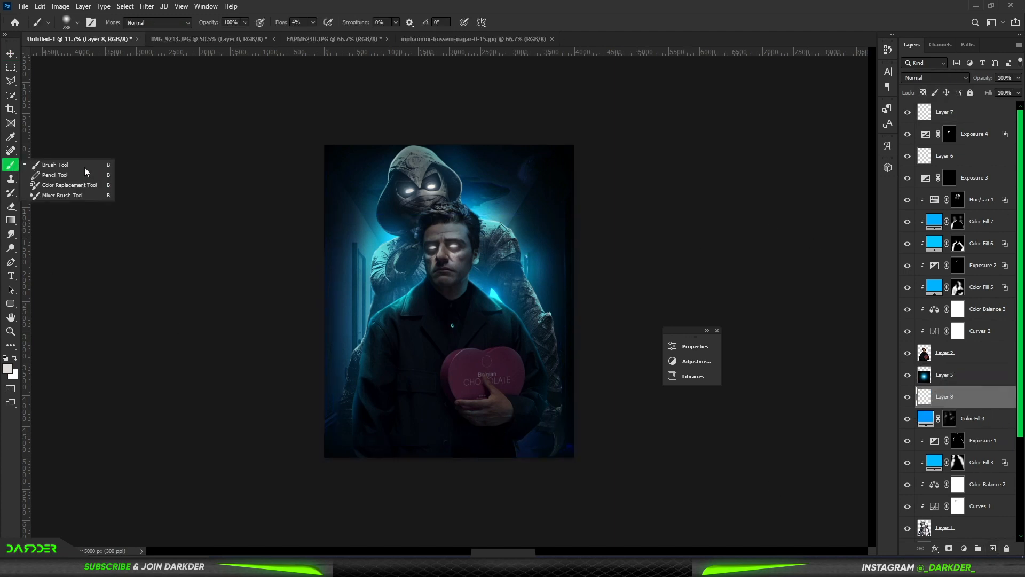
click(83, 166)
right_click(519, 337)
click(687, 462)
key(Return)
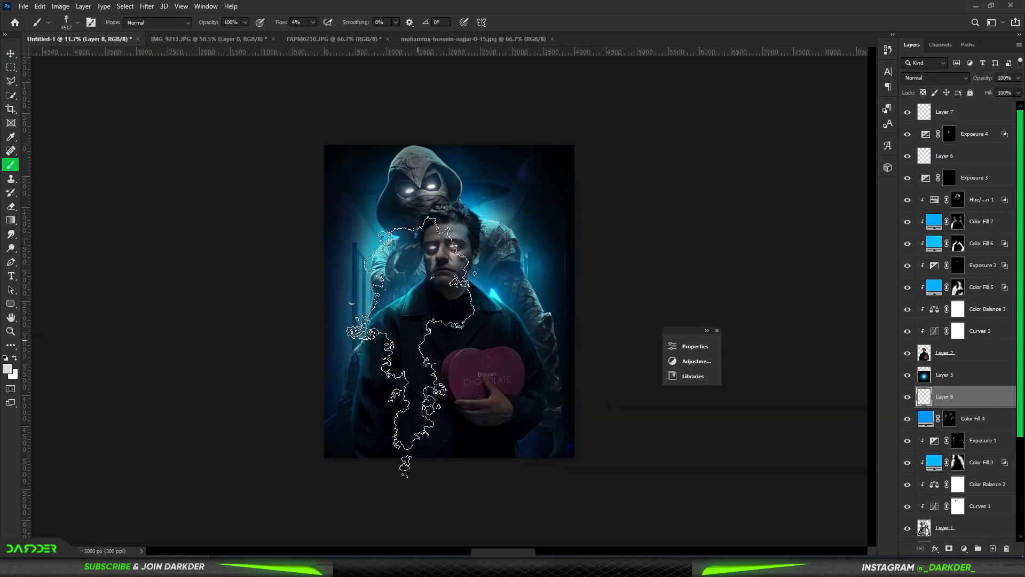
mouse_move(371, 472)
mouse_down()
mouse_move(491, 387)
mouse_move(531, 484)
mouse_move(586, 474)
mouse_move(592, 273)
mouse_up()
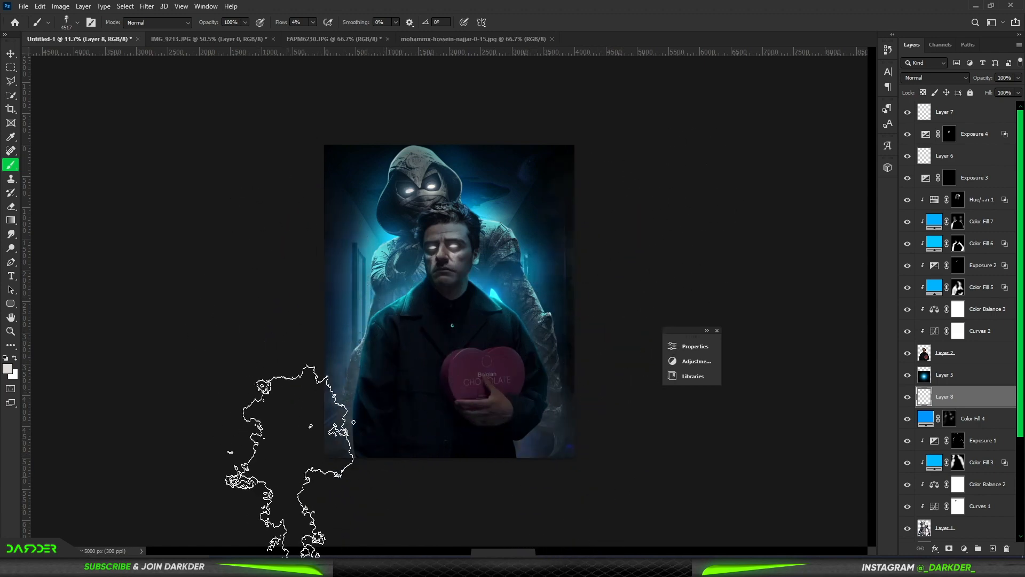
Step: Add a saturated blue solid color fill above all layers and set its blend mode to Linear Dodge (Add)
click(11, 54)
click(574, 258)
click(964, 548)
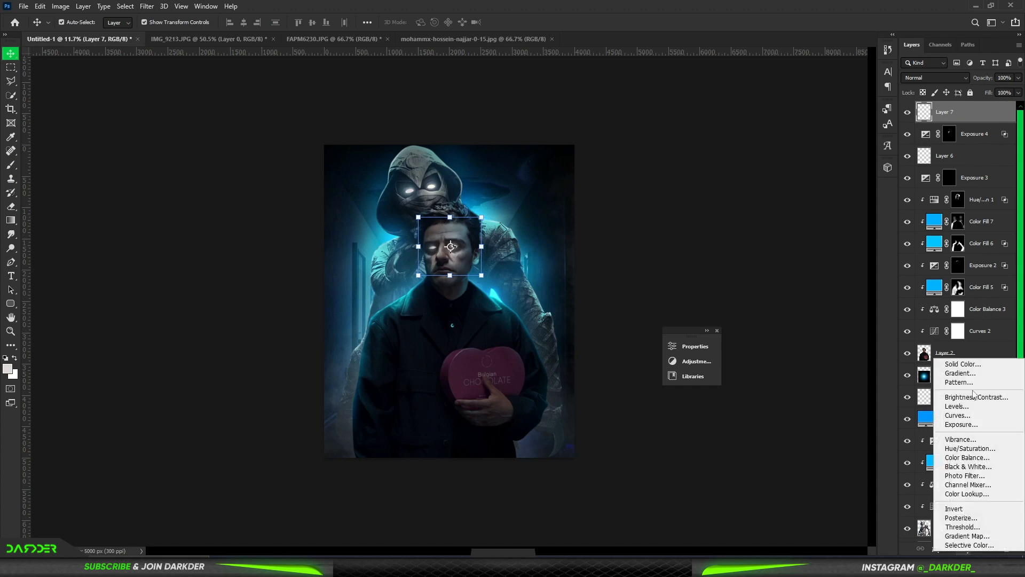
click(971, 365)
click(869, 220)
drag(856, 215, 862, 162)
click(963, 160)
click(949, 81)
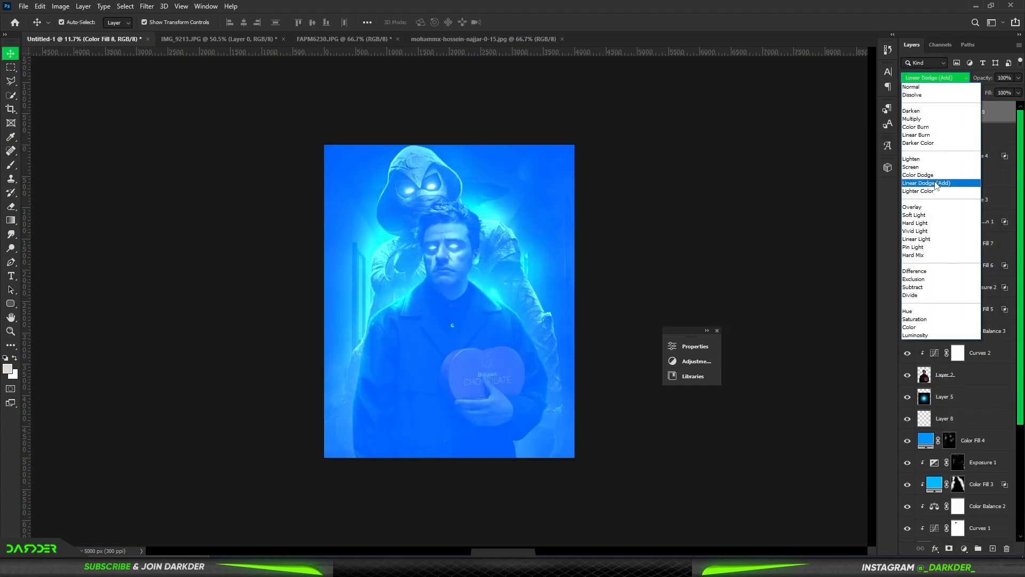
click(929, 182)
Step: Invert the blue fill's mask and brush a faint soft glow across the figures at 18% flow, trimming excess with black
key(ctrl+i)
key(b)
click(531, 389)
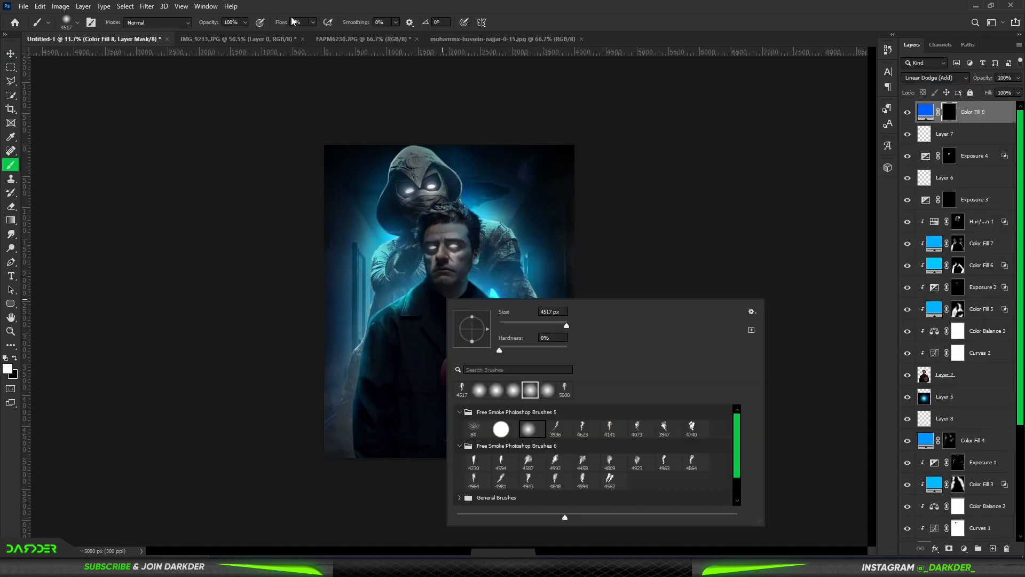
drag(282, 22, 289, 23)
click(401, 301)
drag(430, 308, 402, 294)
drag(507, 290, 569, 290)
click(545, 364)
key(x)
drag(557, 460, 587, 378)
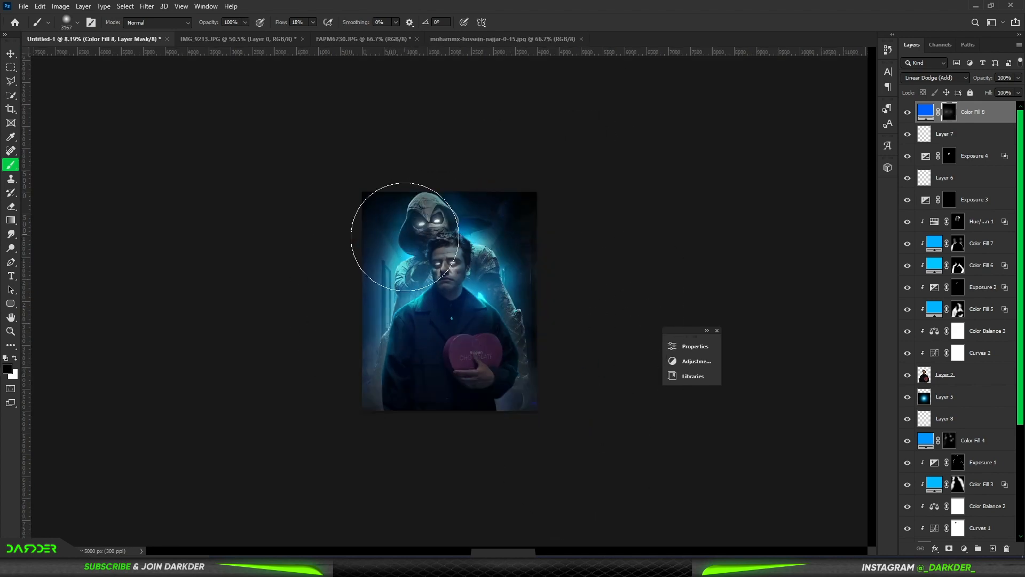
Step: Soften the Moon Knight figure's outer arm on Layer 1 using the Blur tool at 100% strength
scroll(427, 224, up, 3)
click(969, 376)
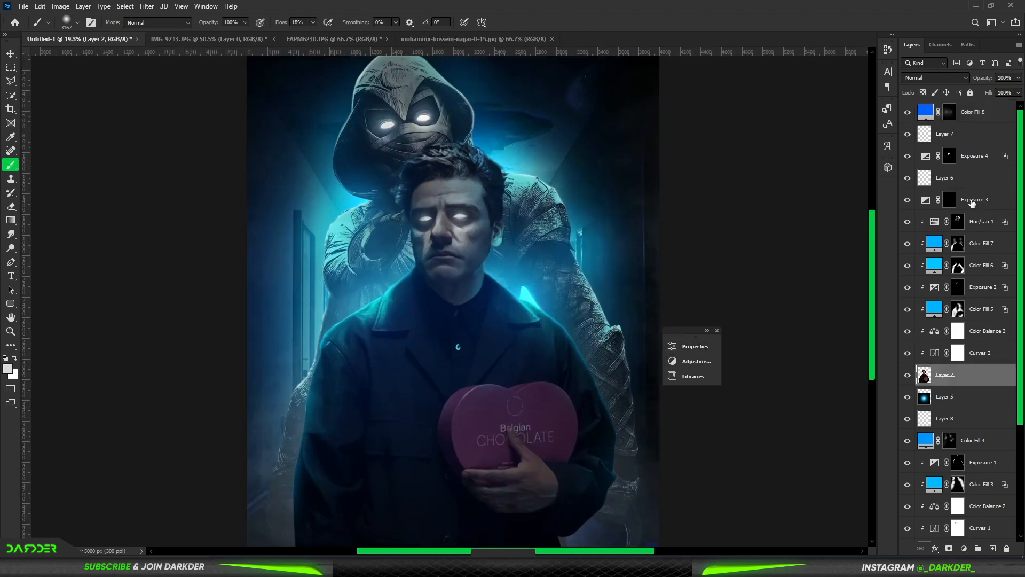
scroll(963, 440, down, 3)
click(963, 440)
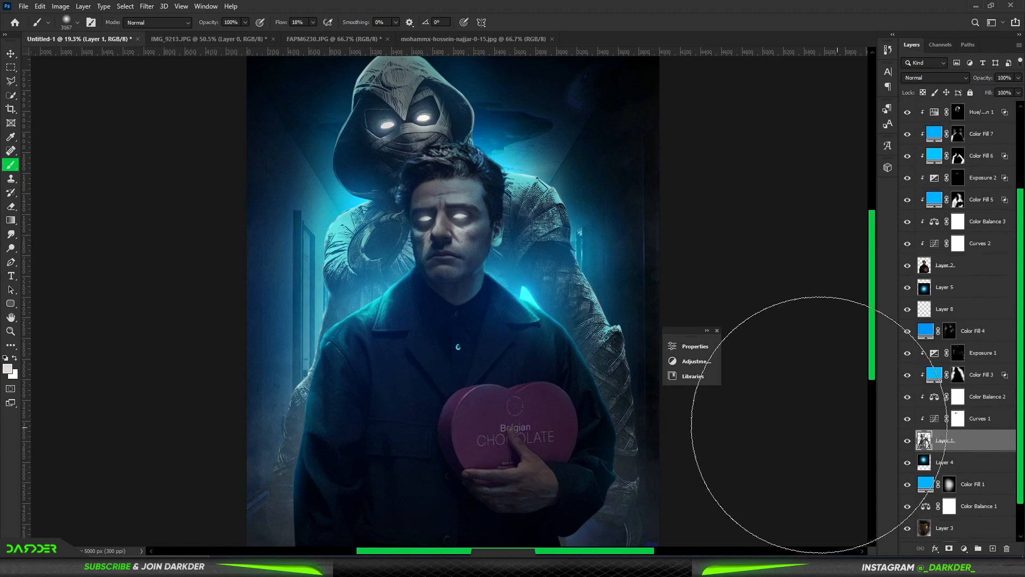
right_click(11, 262)
right_click(11, 248)
right_click(11, 234)
click(45, 234)
drag(287, 272, 328, 271)
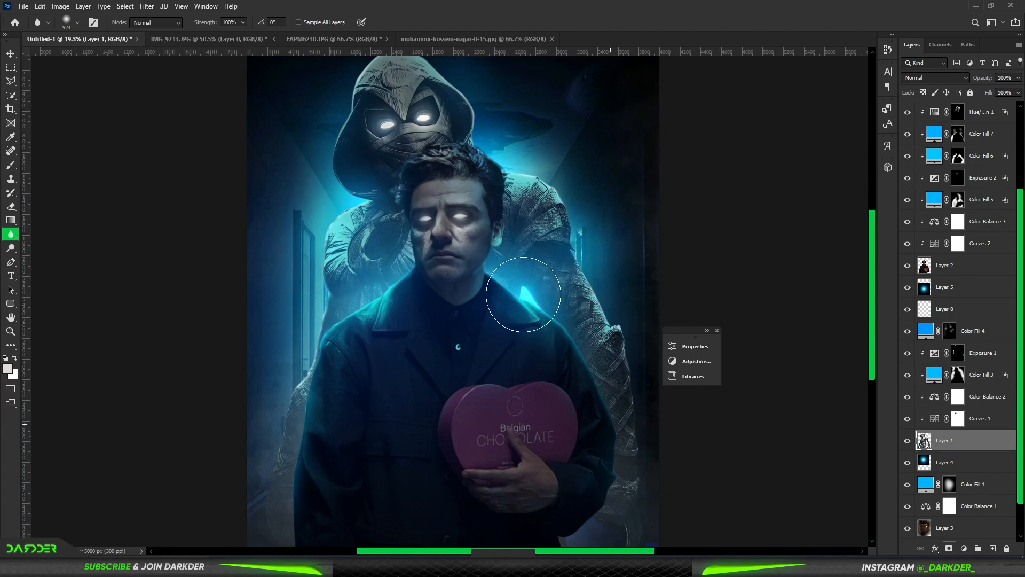
Step: Blur the Moon Knight figure's arms, sides and hood more broadly with a brush up to 2000 px
scroll(587, 315, down, 5)
scroll(604, 323, down, 3)
drag(551, 350, 592, 356)
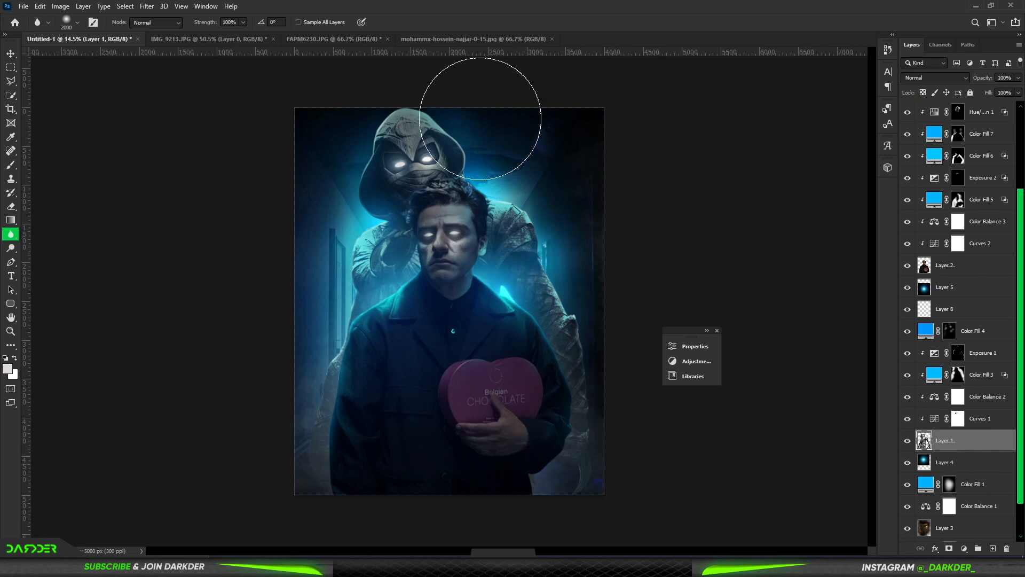
drag(480, 118, 438, 157)
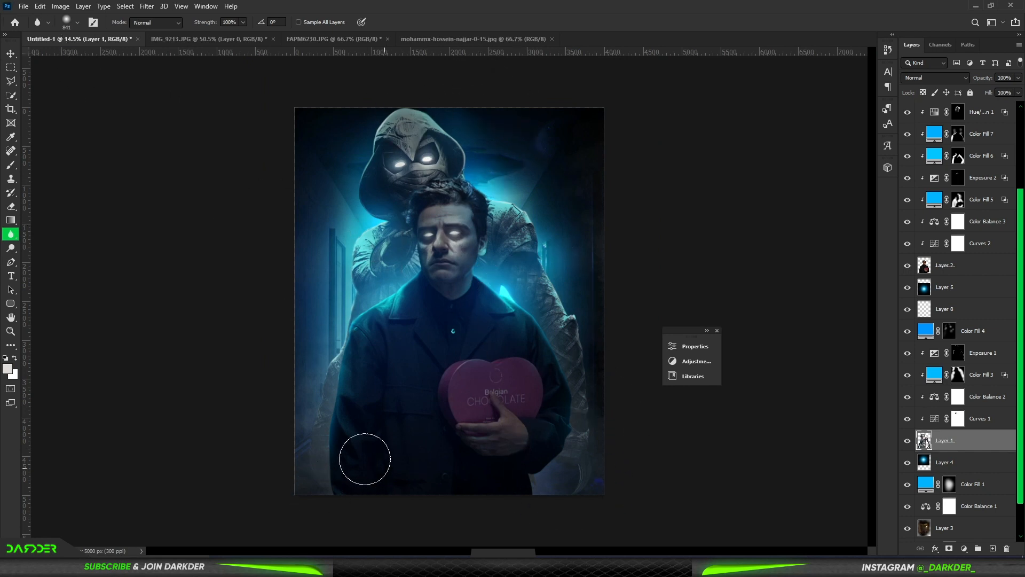
click(11, 55)
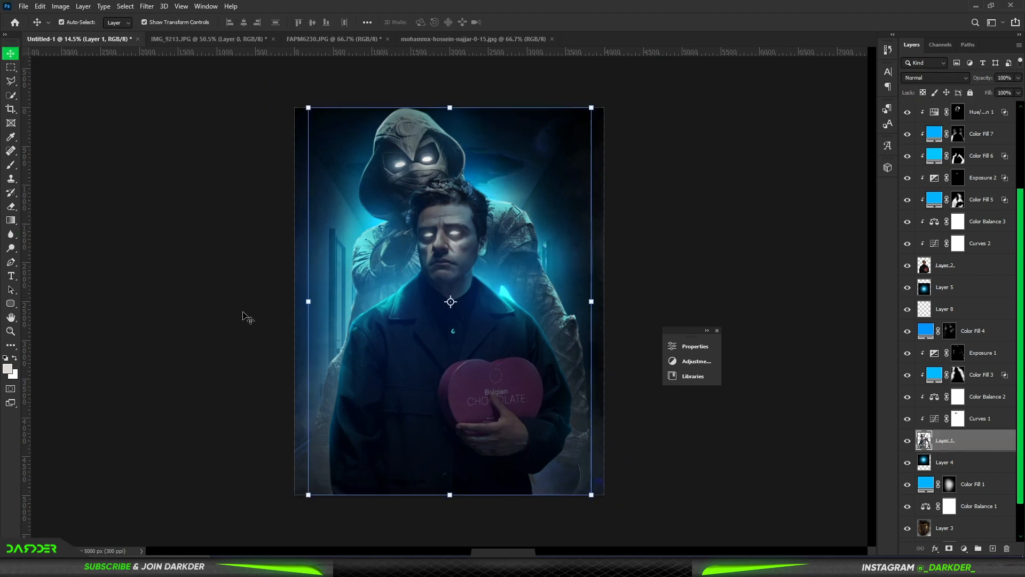
Step: Brighten the lit edge of Moon Knight's image-left shoulder using the Dodge tool on Midtones at 92% exposure
right_click(12, 249)
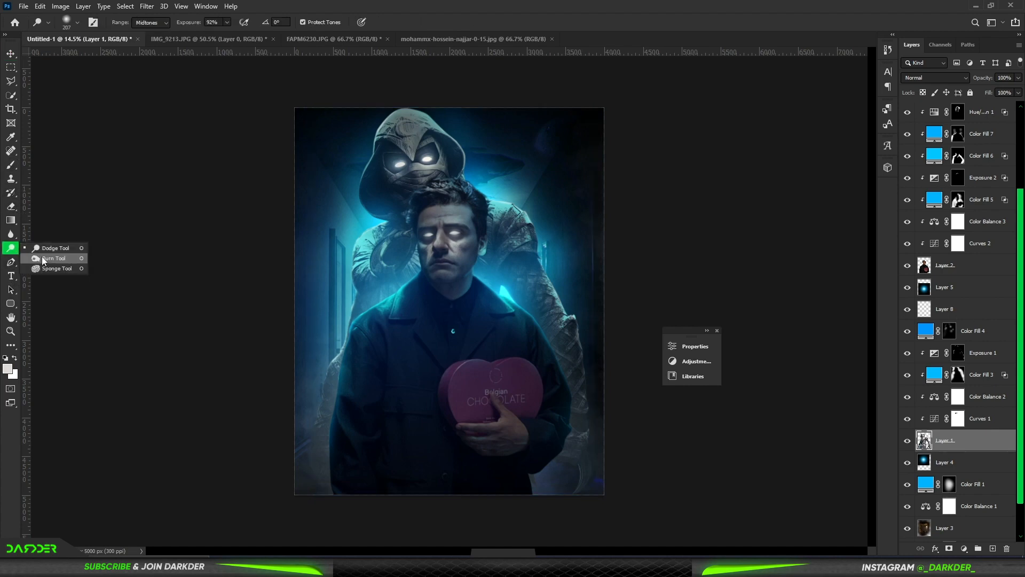
click(51, 248)
scroll(372, 230, up, 10)
drag(469, 198, 374, 227)
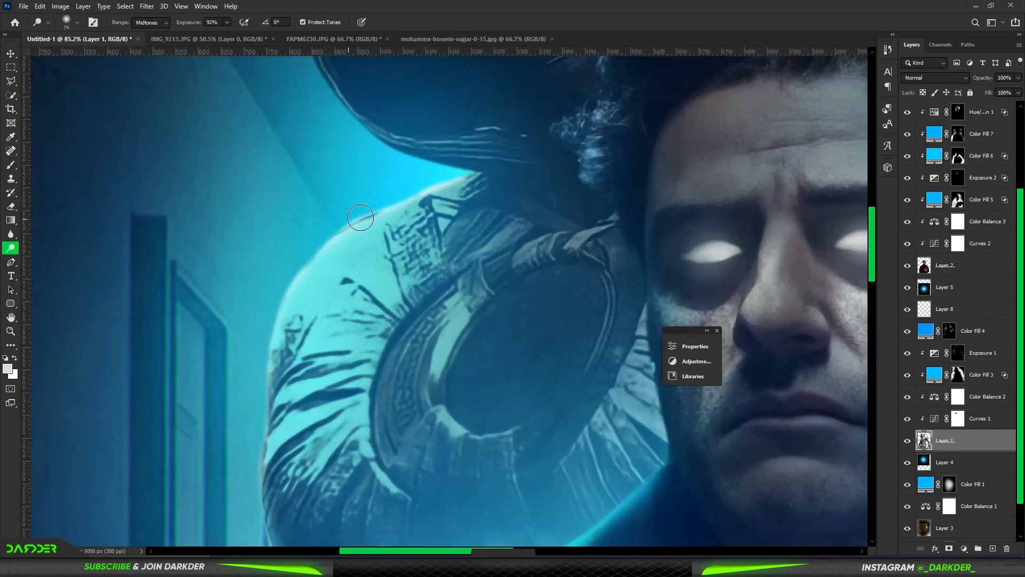
mouse_move(546, 252)
mouse_down()
mouse_move(431, 391)
mouse_move(448, 444)
mouse_up()
Step: Dodge the fine fold highlights on Moon Knight's chest and lower mask wrappings with a 37 px brush
scroll(604, 427, down, 5)
scroll(567, 241, up, 8)
key(bracketleft)
key(bracketleft)
key(bracketleft)
drag(556, 286, 421, 376)
mouse_move(525, 394)
mouse_down()
mouse_move(505, 407)
mouse_move(689, 429)
mouse_up()
drag(595, 441, 521, 229)
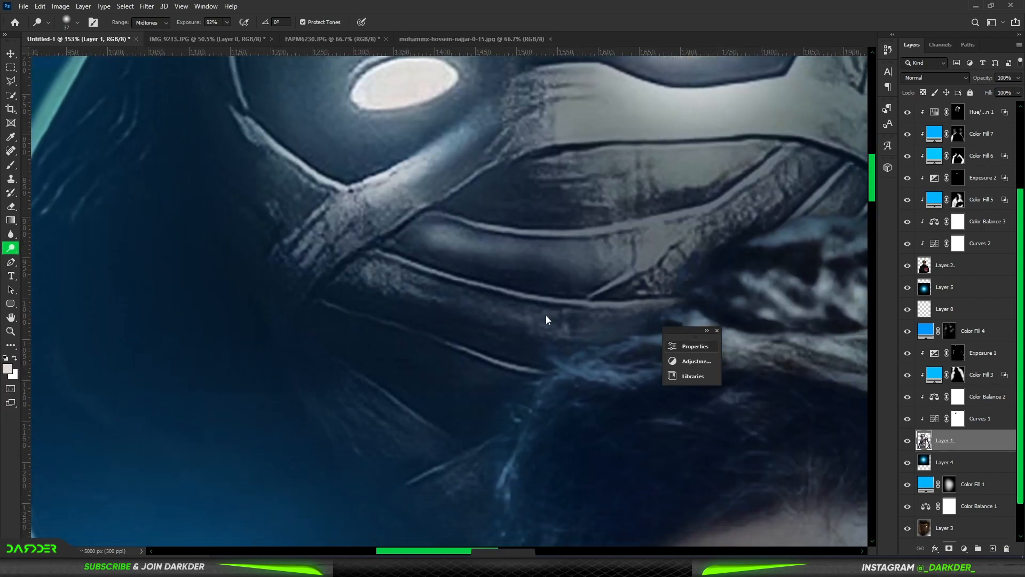
drag(603, 323, 374, 272)
drag(339, 391, 463, 450)
drag(588, 288, 260, 416)
scroll(469, 347, down, 8)
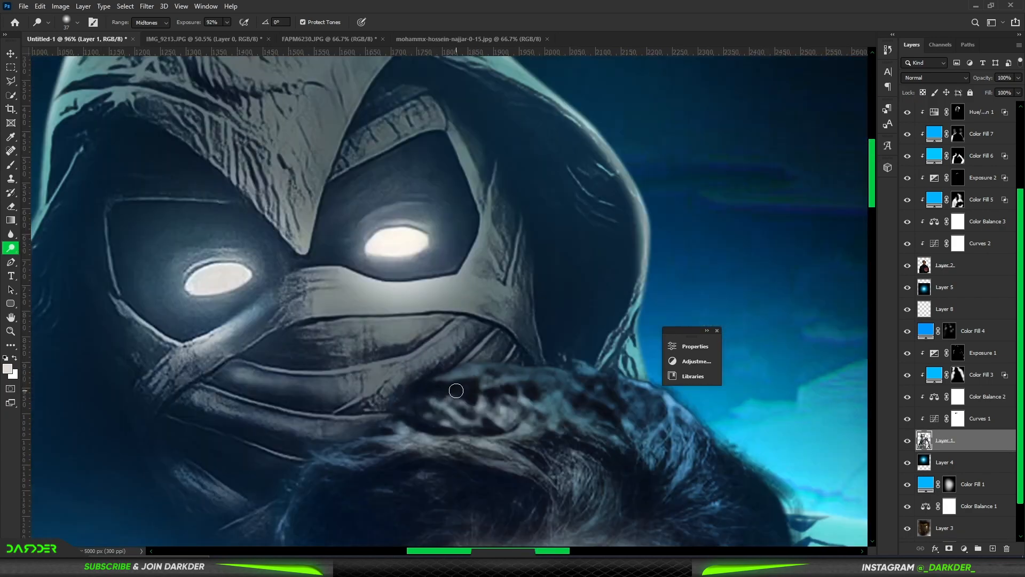
Step: Dodge the lit edges of the man's jaw and jacket collar on Layer 2 with a 37 px brush
click(939, 263)
scroll(454, 178, up, 5)
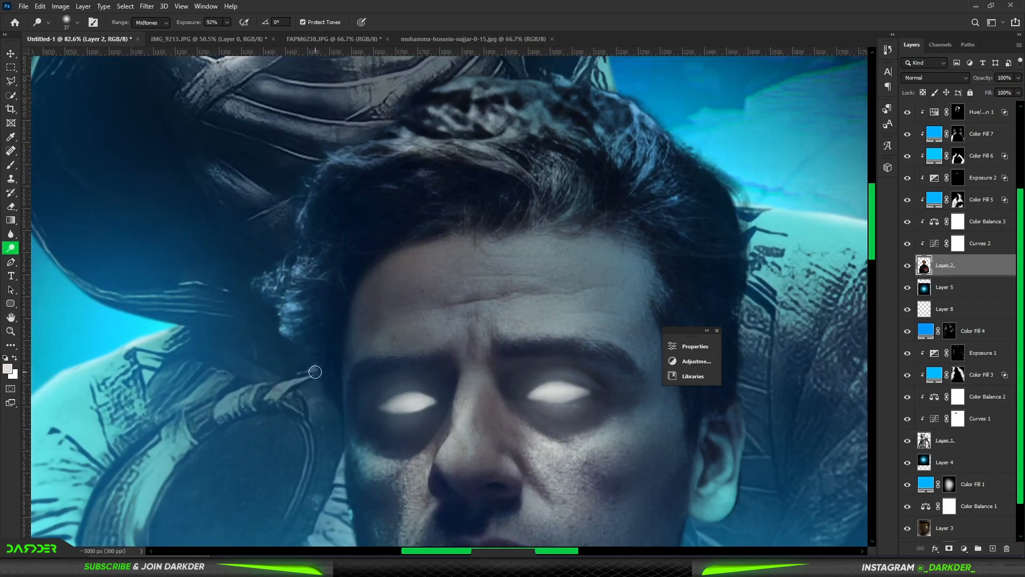
mouse_move(748, 456)
mouse_down()
mouse_move(618, 242)
mouse_move(574, 311)
mouse_up()
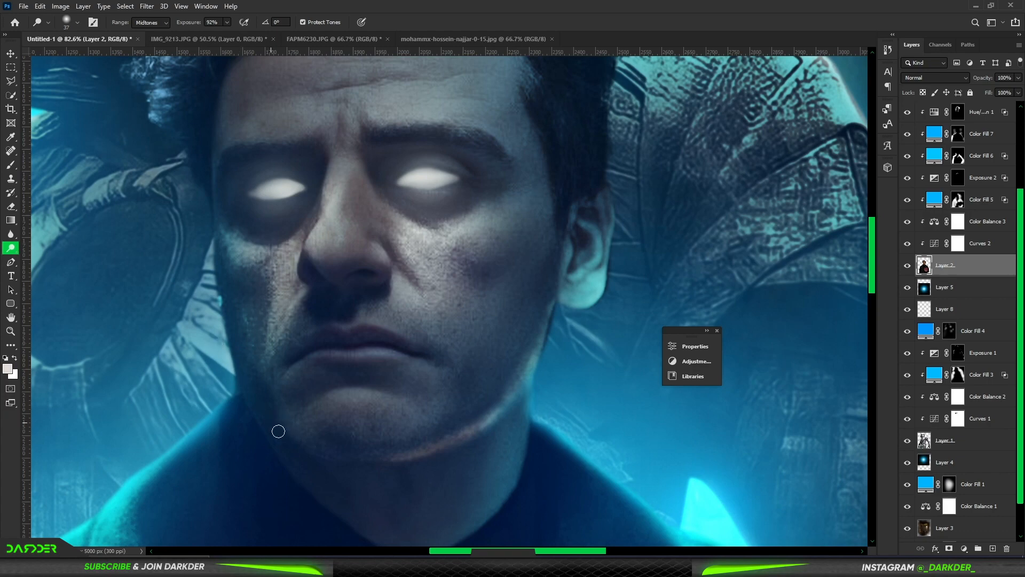
scroll(538, 444, down, 6)
scroll(338, 380, up, 4)
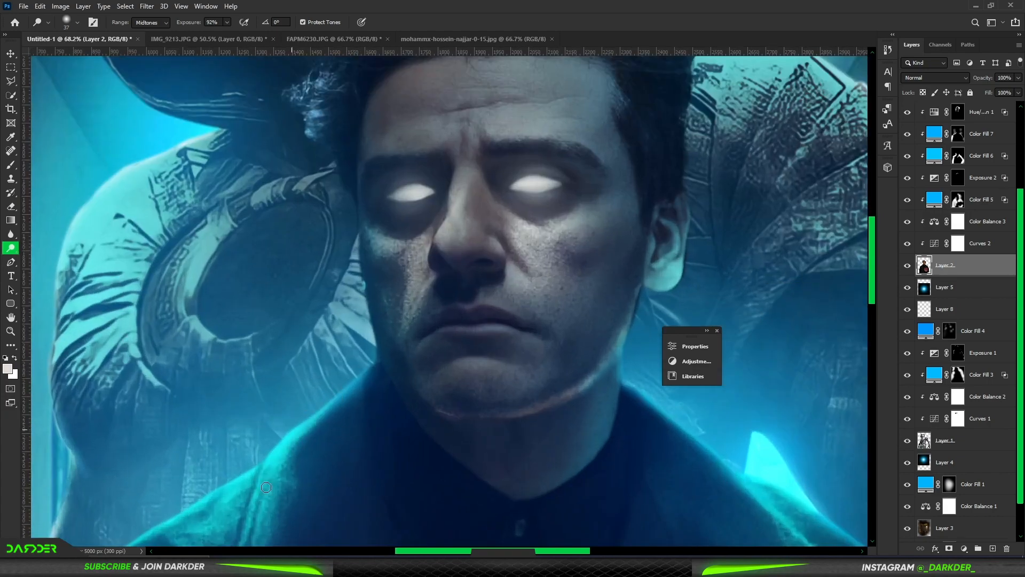
scroll(265, 487, down, 5)
scroll(556, 361, up, 5)
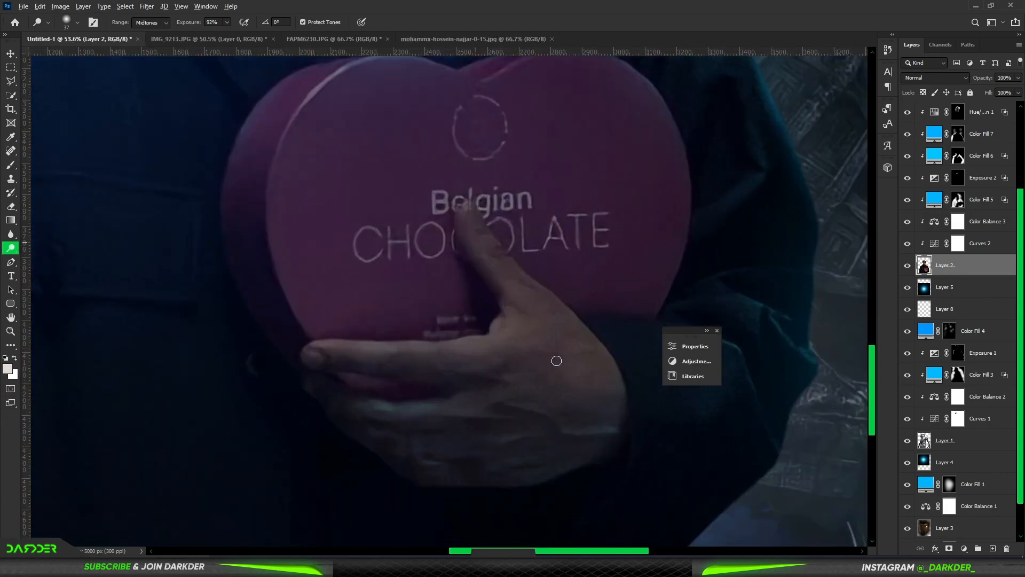
Step: Dodge the thumb, fingers and back of the man's hand on the chocolate box with brushes of 96 and 65 px
alt+right_click(556, 360)
drag(344, 358, 490, 373)
mouse_move(389, 417)
mouse_down()
mouse_move(528, 421)
mouse_move(444, 466)
mouse_up()
drag(623, 398, 506, 272)
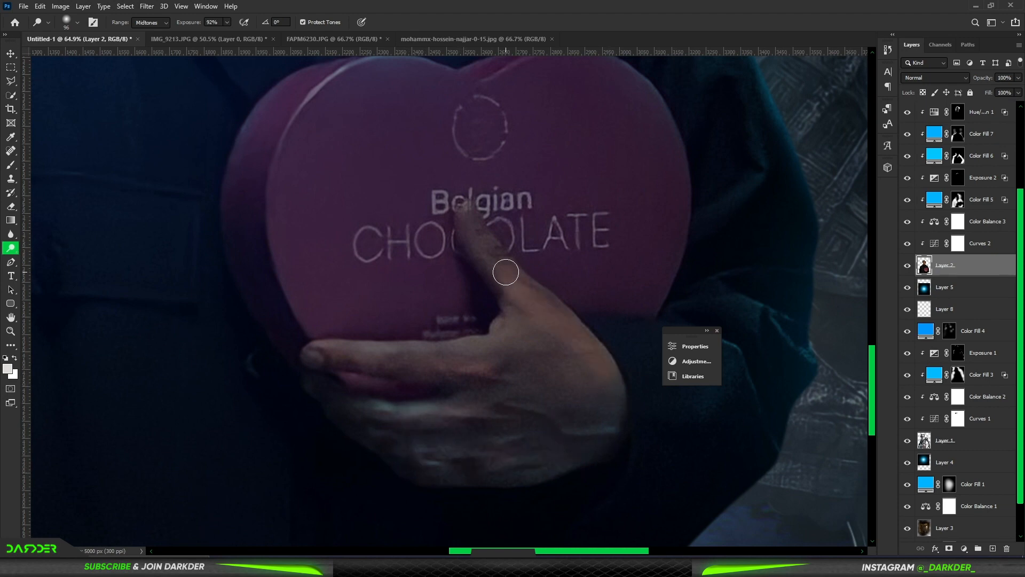
drag(476, 223, 587, 336)
scroll(595, 393, down, 10)
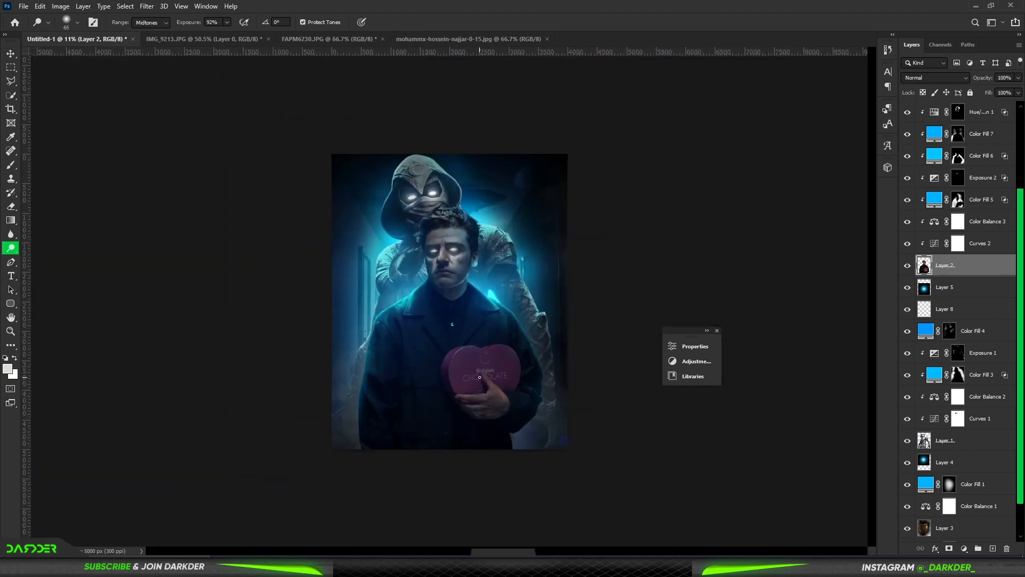
Step: Group all layers, duplicate the group and convert the copy to a smart object
scroll(970, 248, up, 3)
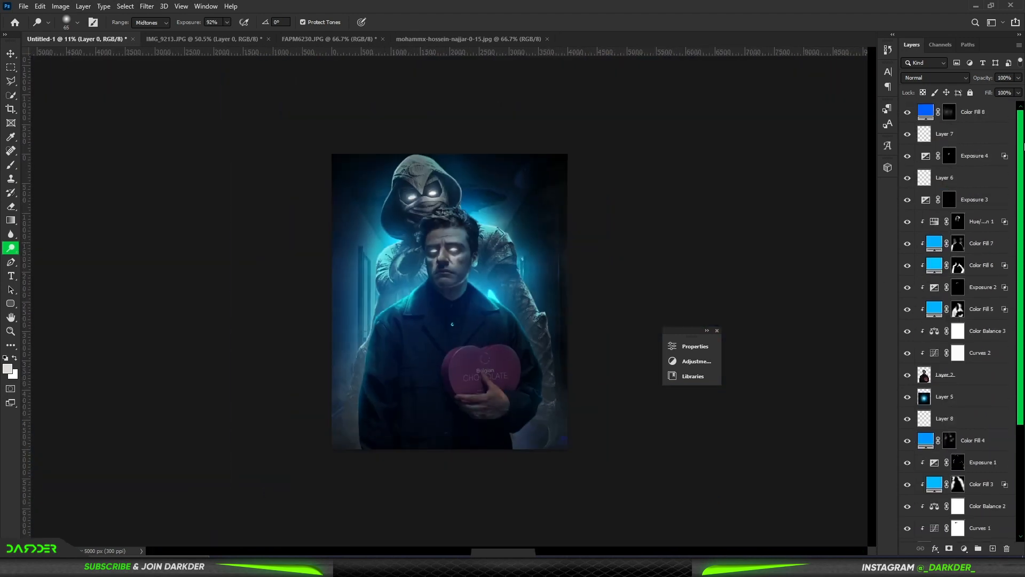
click(996, 114)
key(ctrl+alt+a)
key(ctrl+g)
key(ctrl+j)
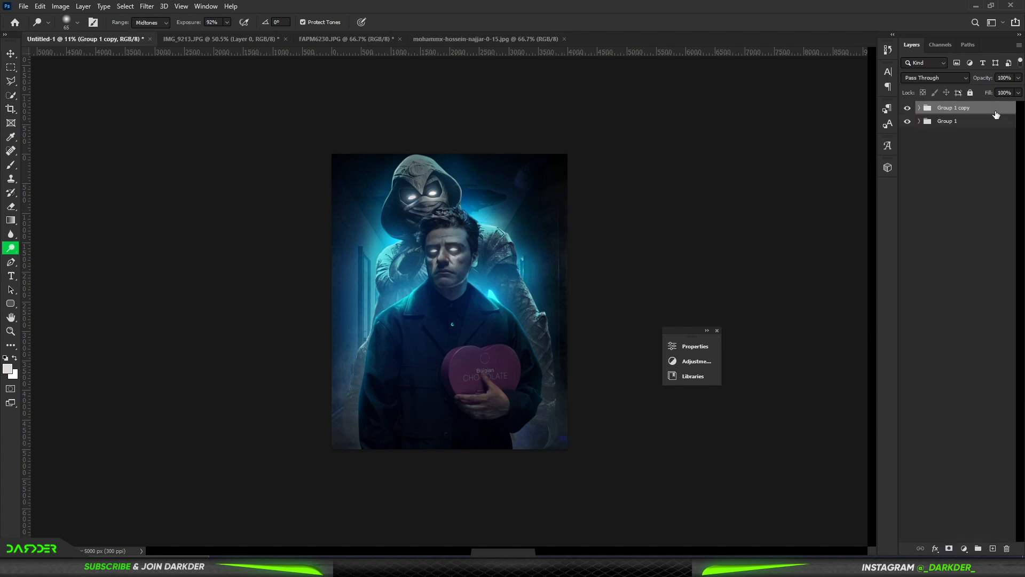
right_click(995, 112)
click(970, 237)
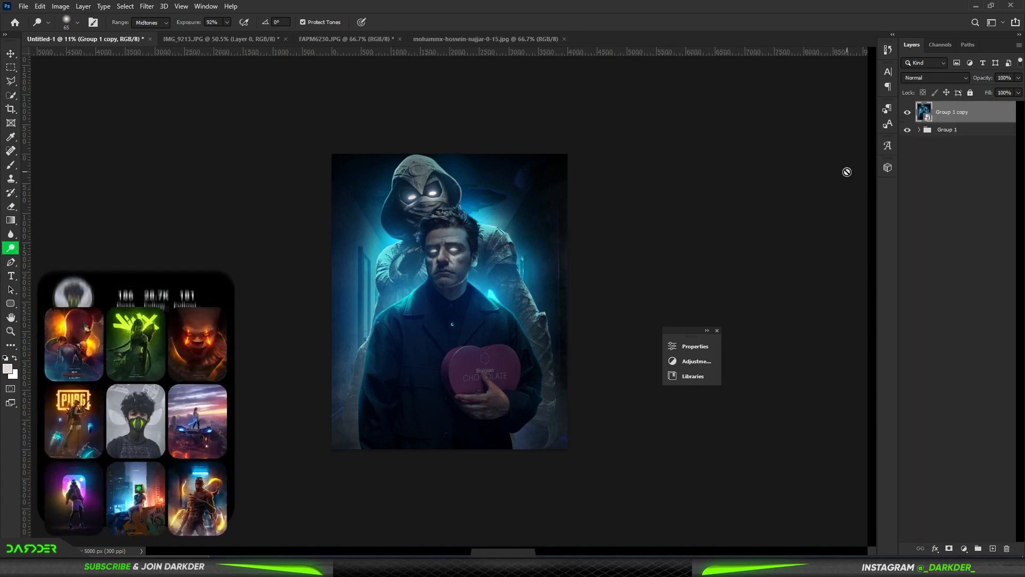
Step: Copy the whole canvas from the smart object to a new layer, delete the smart object and duplicate the new layer
click(11, 68)
drag(315, 136, 655, 509)
key(ctrl+j)
click(954, 138)
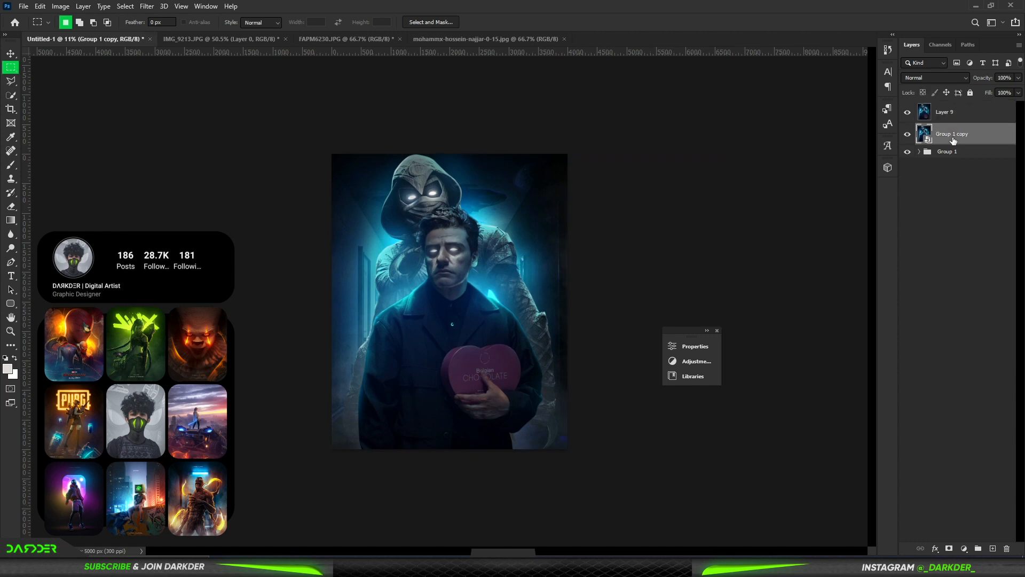
key(Delete)
click(955, 114)
key(ctrl+j)
Step: Apply the Cutout filter to the duplicated layer with Number of Levels 8, Edge Simplicity 0 and Edge Fidelity 1
click(147, 7)
click(167, 64)
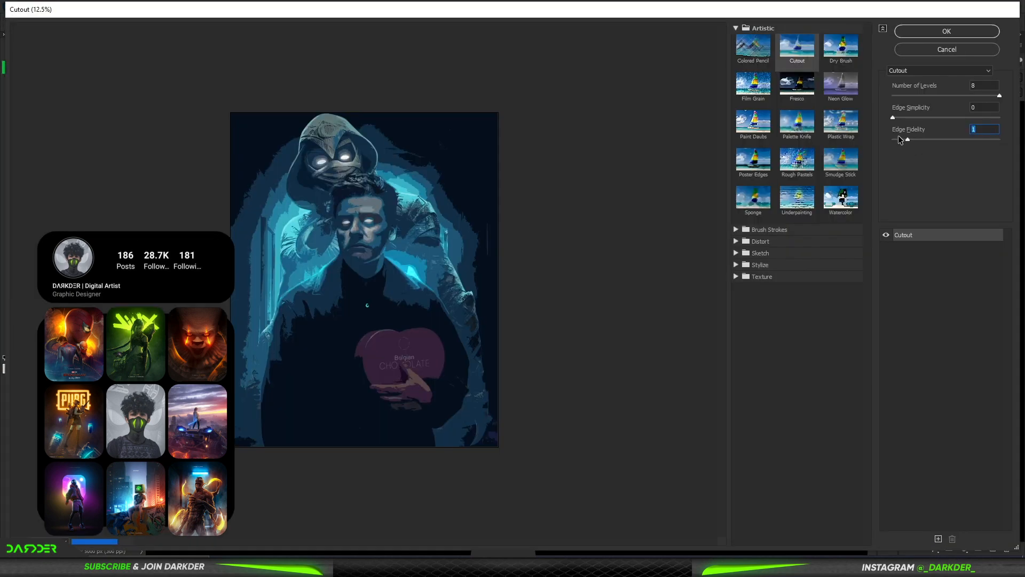
click(948, 32)
Step: Lower the Cutout layer's opacity to 24% and erase parts of the effect with a large soft eraser
click(949, 233)
click(961, 112)
drag(986, 82, 963, 81)
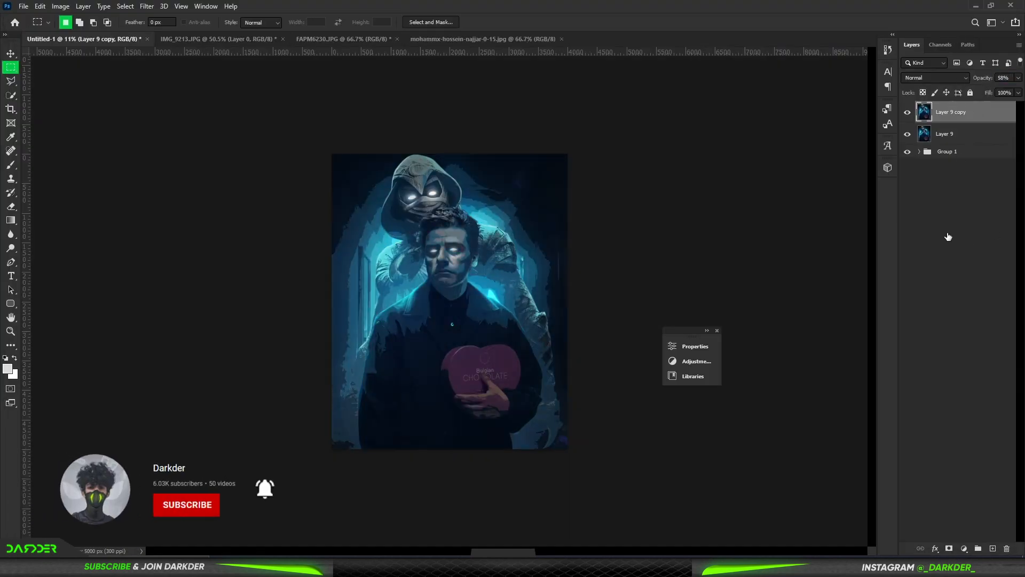
click(948, 235)
key(ctrl+plus)
click(961, 112)
click(10, 208)
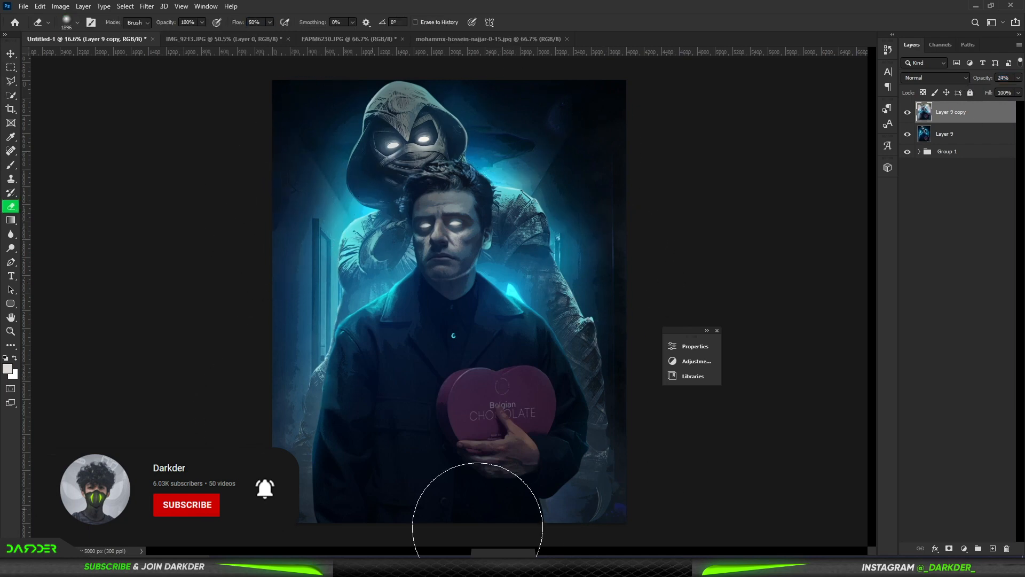
key(ctrl+minus)
scroll(605, 322, up, 1)
Step: Combine Layer 9 and Layer 9 copy into one smart object and rasterize it for the Dodge tool
shift+click(961, 134)
right_click(961, 134)
click(889, 250)
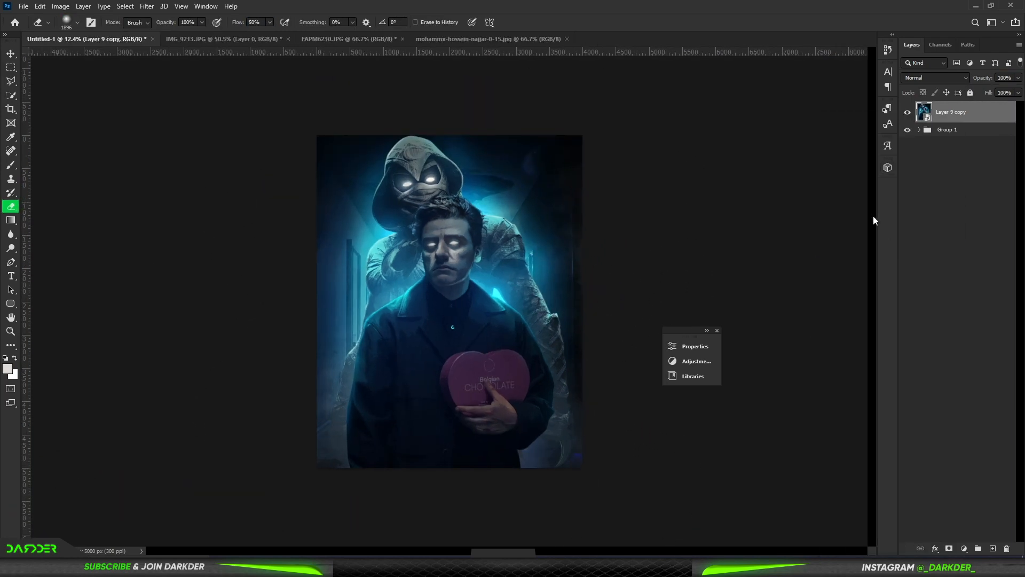
click(11, 247)
click(497, 224)
click(500, 219)
Step: Dodge the cyan rim light along the man's image-left collar, lapel and shoulder on Layer 9 copy
scroll(412, 294, up, 20)
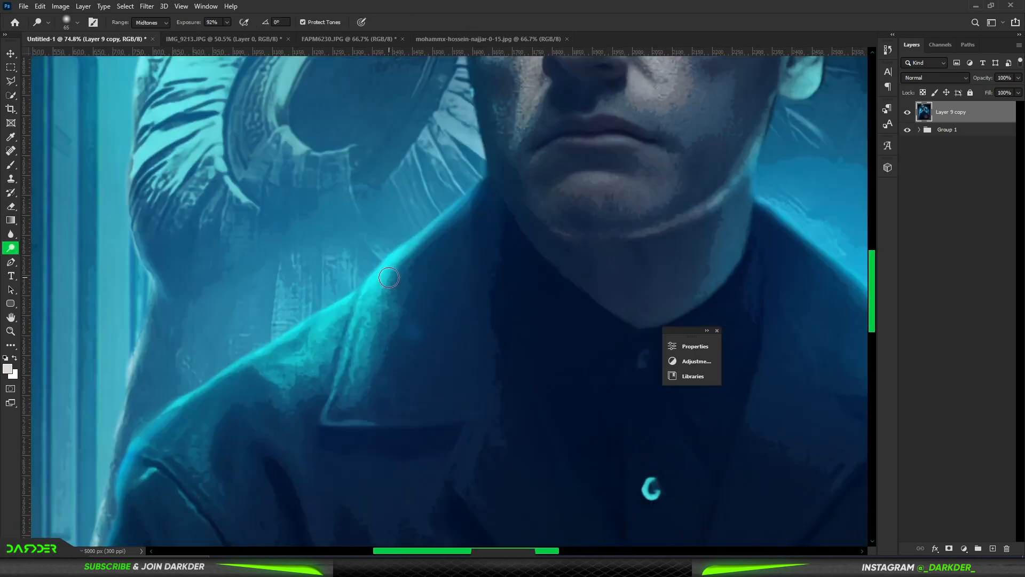
drag(412, 243, 480, 184)
drag(359, 298, 316, 444)
drag(349, 291, 106, 469)
mouse_move(106, 468)
mouse_down()
mouse_move(288, 198)
mouse_move(187, 452)
mouse_up()
mouse_move(187, 451)
mouse_down()
mouse_move(263, 85)
mouse_move(215, 347)
mouse_up()
scroll(296, 362, down, 17)
scroll(595, 367, up, 14)
Step: Dodge more fine highlights across the figures, including the man's hair and face, with brushes of 32 to 67 px
drag(378, 309, 424, 310)
mouse_move(248, 152)
mouse_down()
mouse_move(367, 241)
mouse_move(630, 526)
mouse_up()
drag(630, 525, 502, 120)
drag(215, 232, 321, 340)
scroll(503, 488, down, 17)
scroll(438, 240, up, 12)
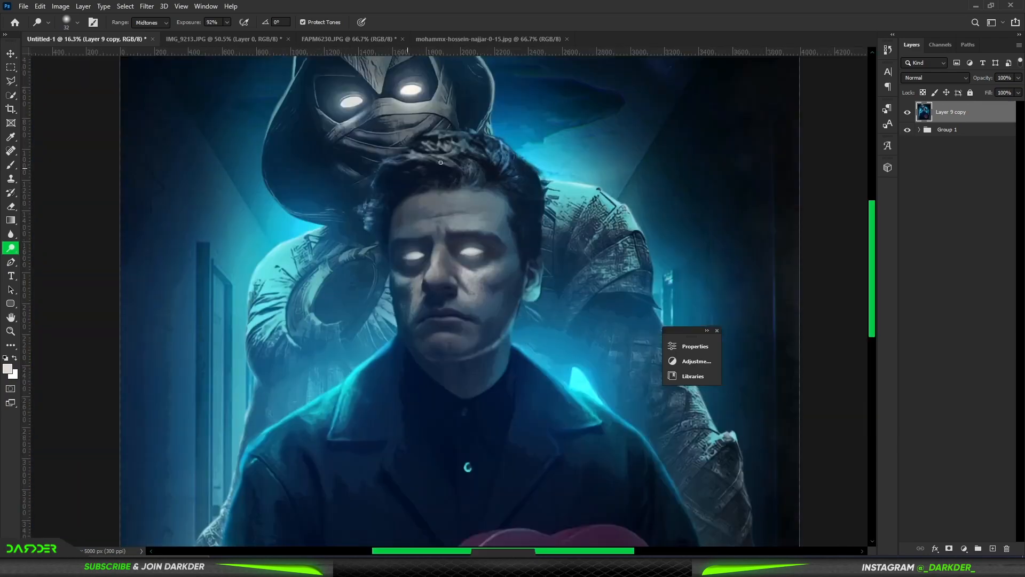
drag(437, 240, 432, 355)
scroll(294, 382, up, 7)
drag(311, 427, 371, 366)
scroll(393, 350, down, 20)
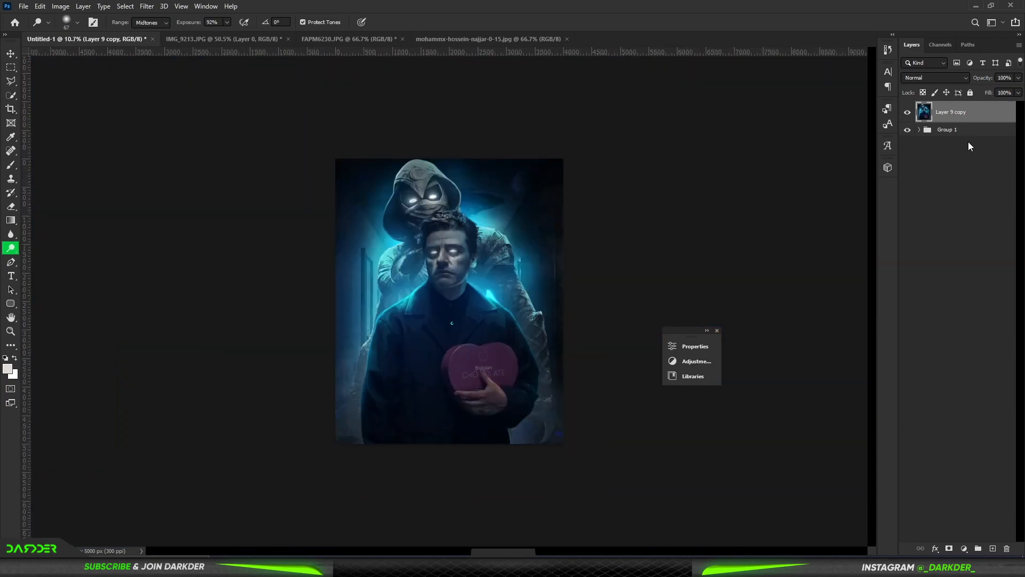
Step: Duplicate the merged layer and apply a Gaussian Blur with a 15.3 px radius to the copy
key(ctrl+j)
click(147, 6)
mouse_move(170, 145)
click(321, 187)
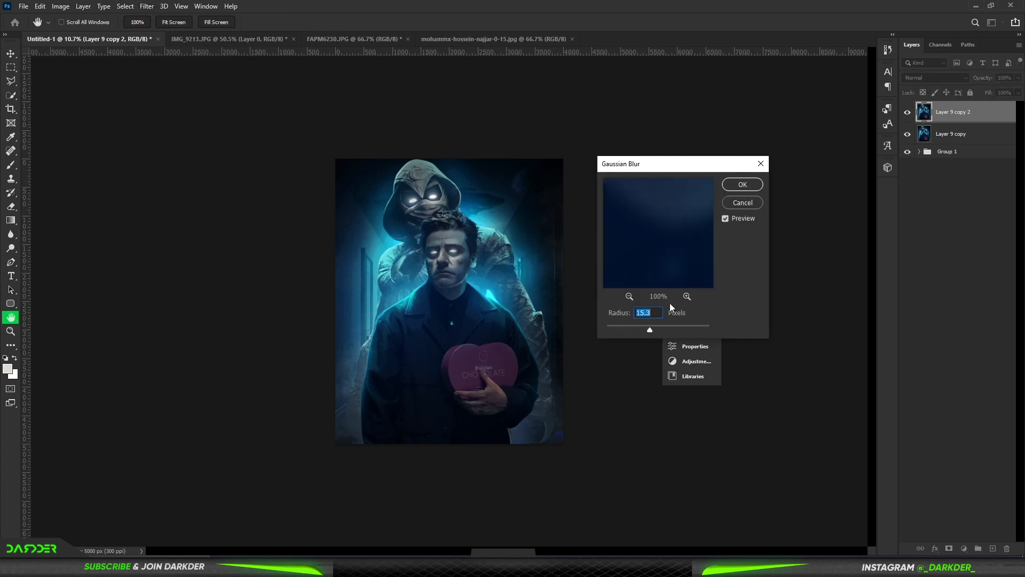
key(Return)
Step: Add a black mask to the blurred layer and paint white on it to reveal blur around the image's outer areas
click(949, 549)
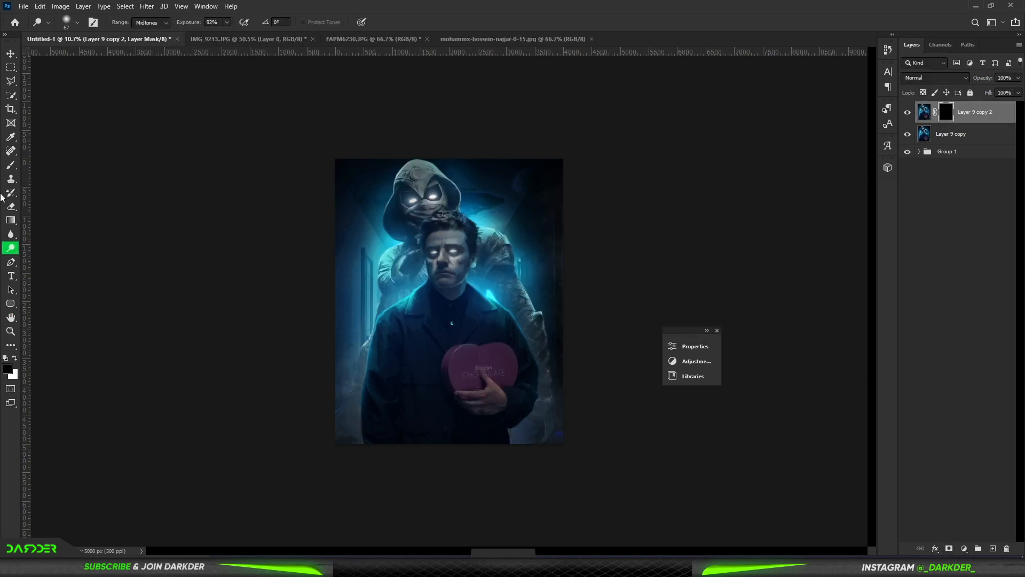
click(12, 169)
key(x)
drag(380, 376, 343, 402)
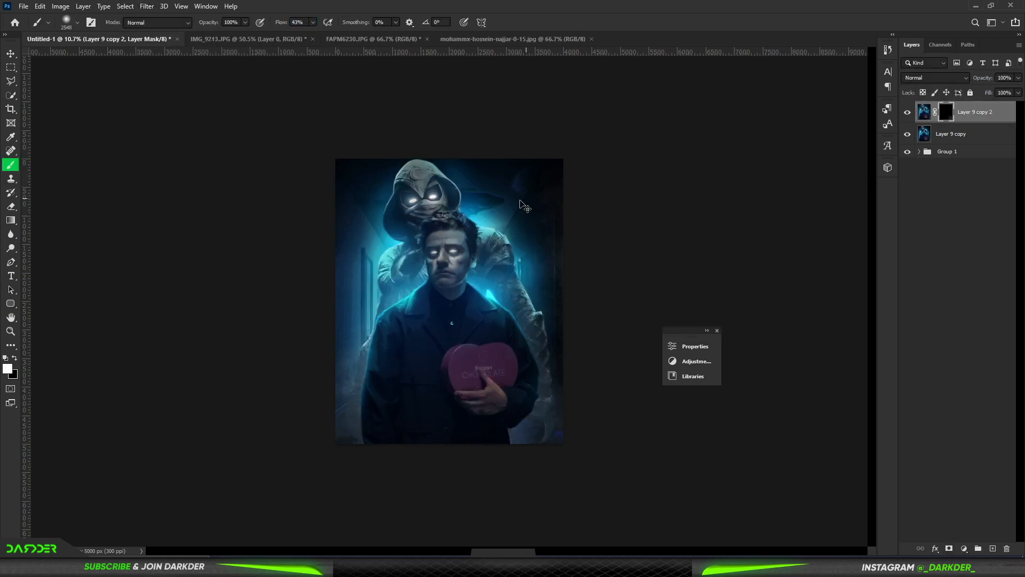
drag(524, 206, 528, 138)
scroll(431, 190, up, 8)
drag(325, 126, 263, 143)
drag(517, 250, 466, 250)
scroll(516, 278, down, 5)
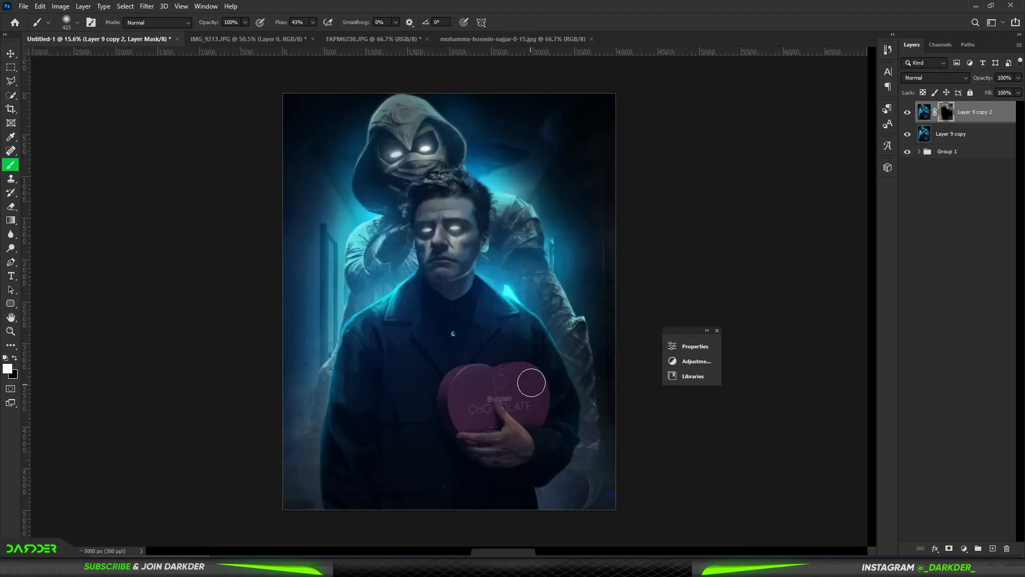
drag(604, 450, 668, 450)
scroll(508, 433, down, 5)
Step: Convert Layer 9 copy and the masked blur layer together into one smart object
key(v)
click(951, 133)
shift+click(974, 111)
right_click(981, 112)
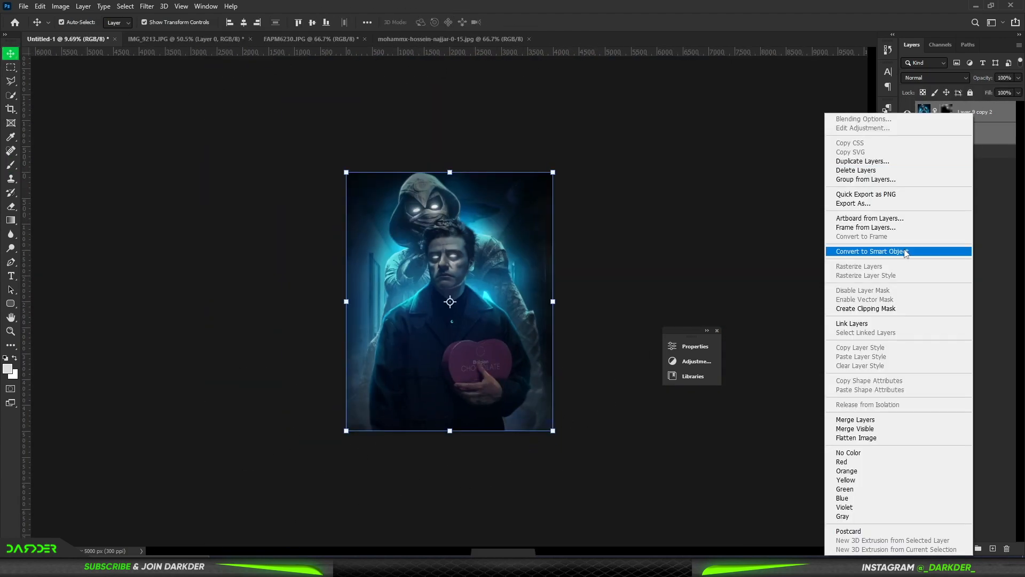
click(881, 251)
Step: Apply the Camera Raw Filter with Highlights +5, Shadows +15, slightly blue shadows and midtones graded to hue 333, saturation 14
click(142, 8)
click(169, 80)
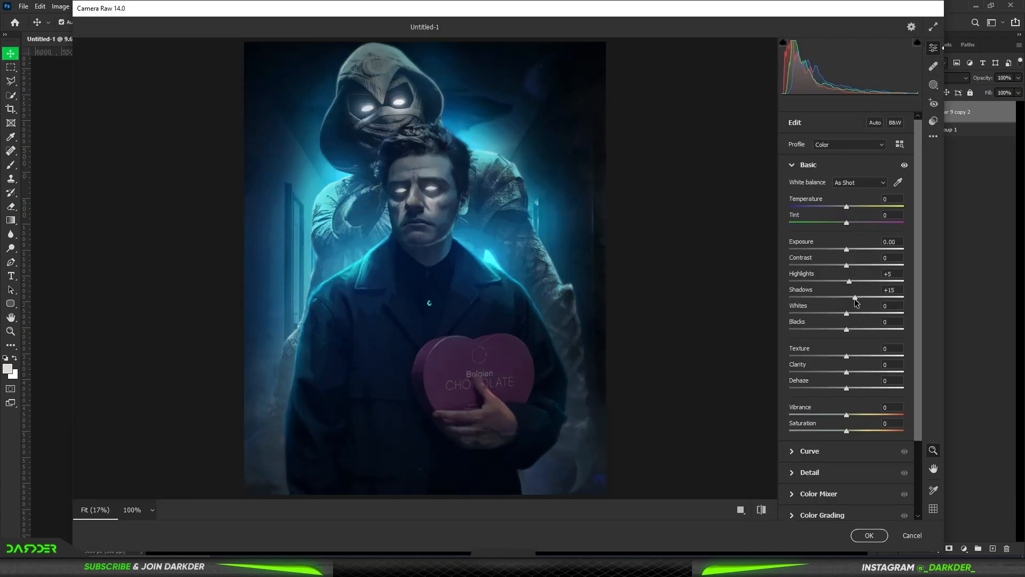
click(817, 515)
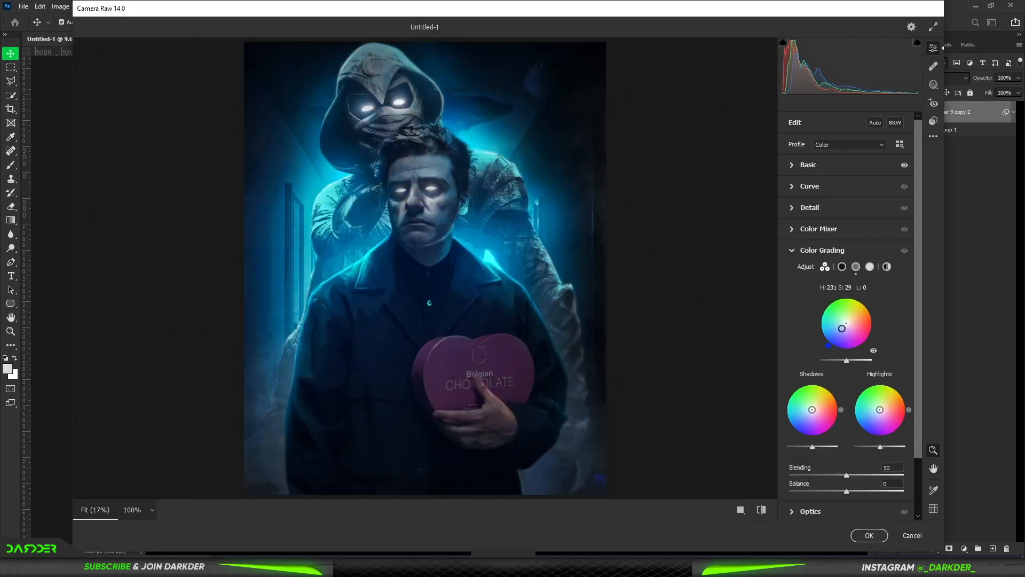
drag(880, 410, 888, 409)
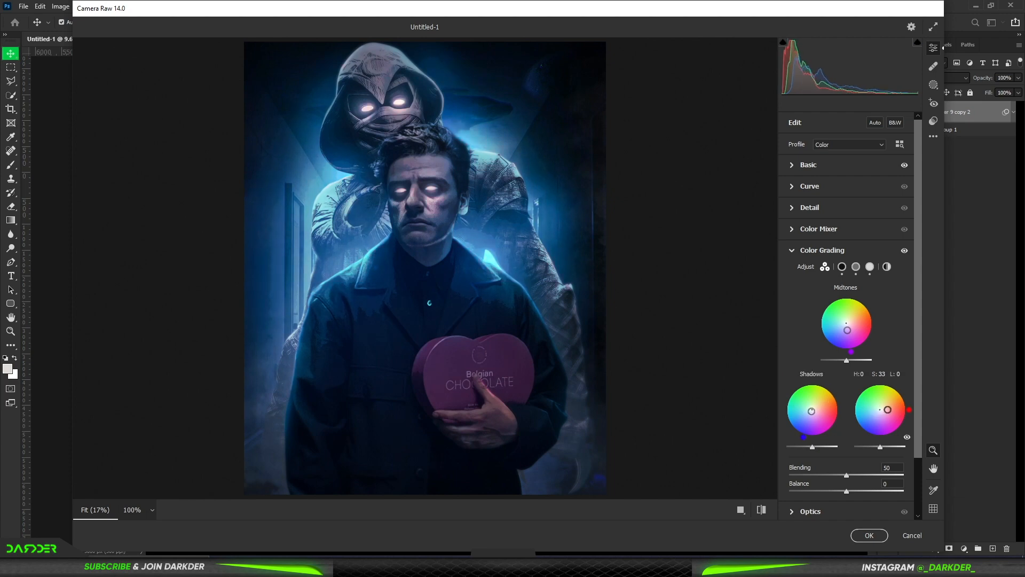
drag(847, 327, 847, 323)
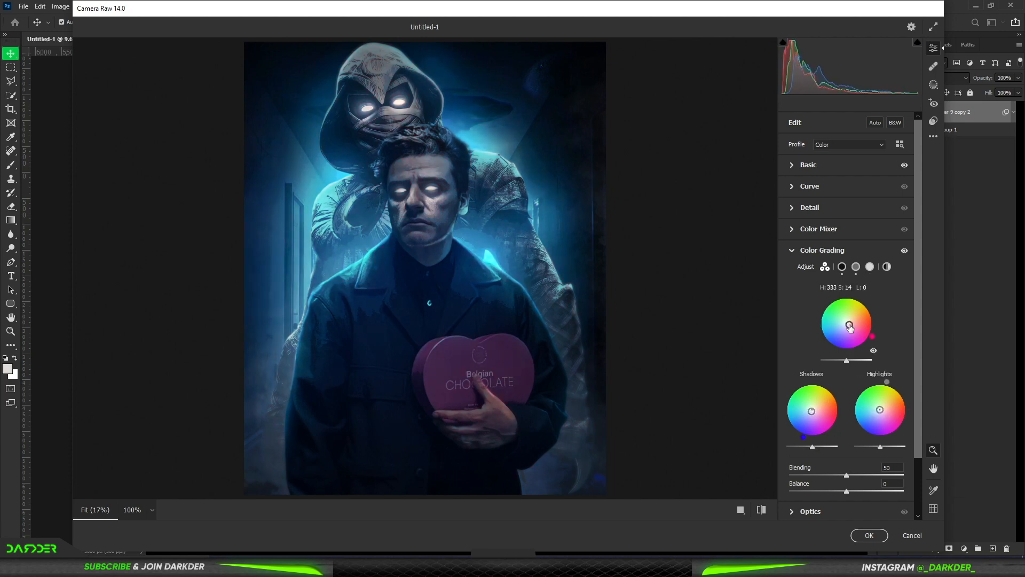
key(Return)
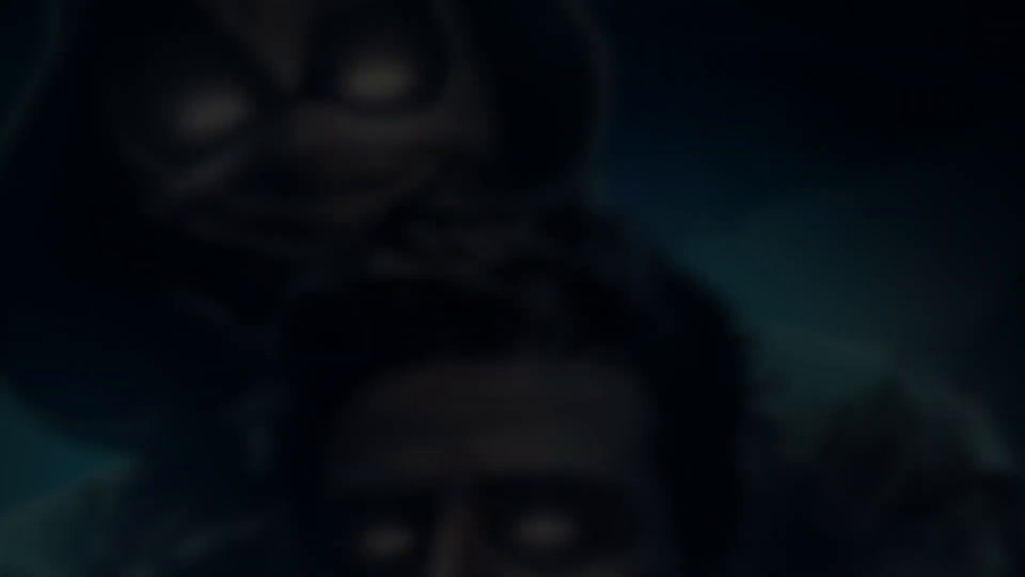